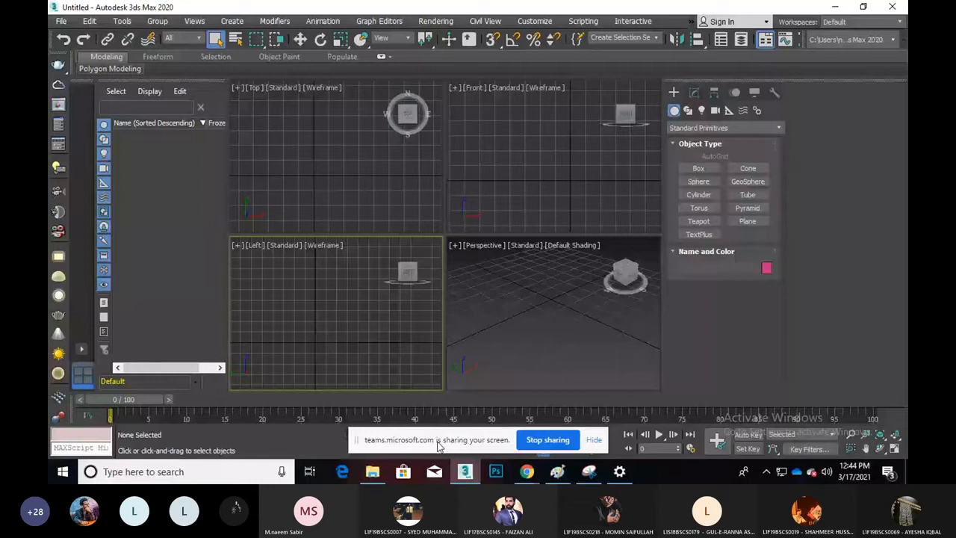
left_click(445, 418)
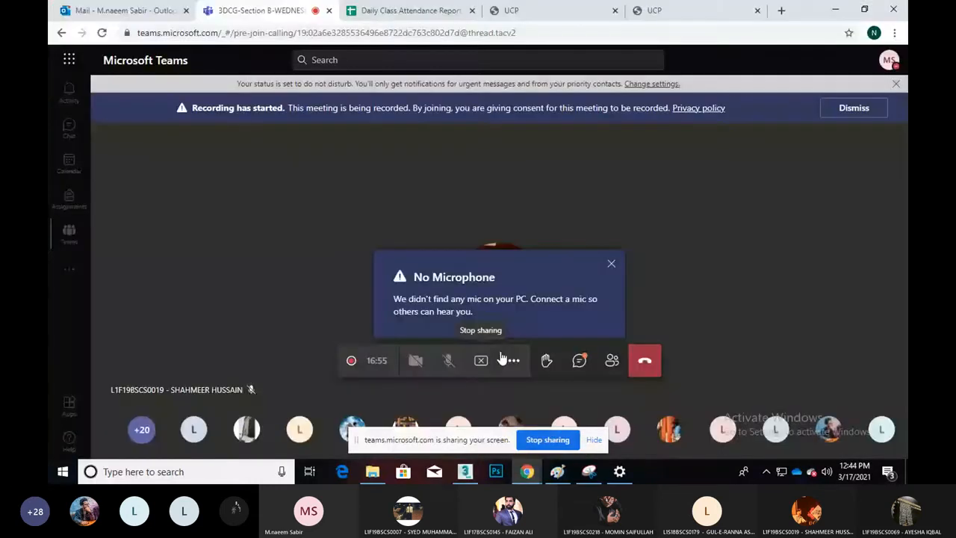
left_click(512, 361)
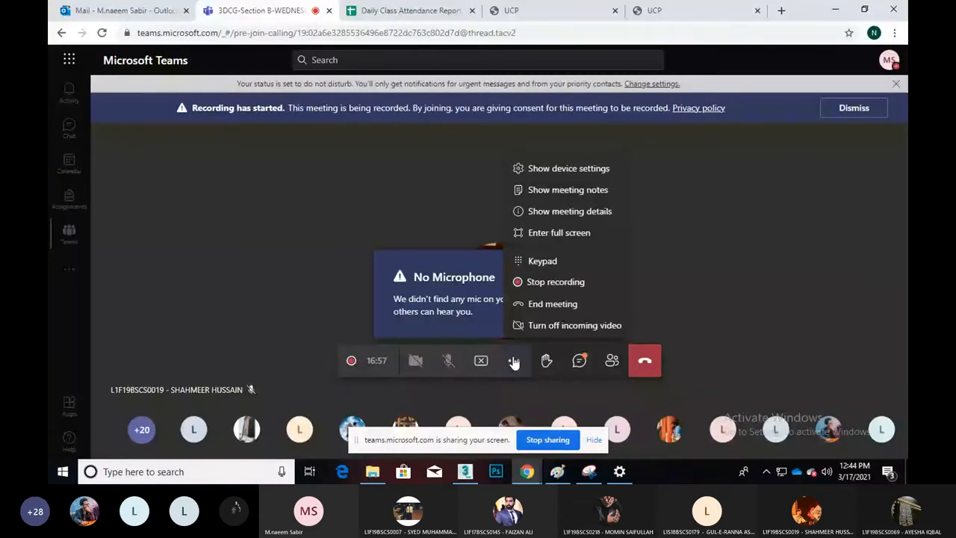
left_click(448, 201)
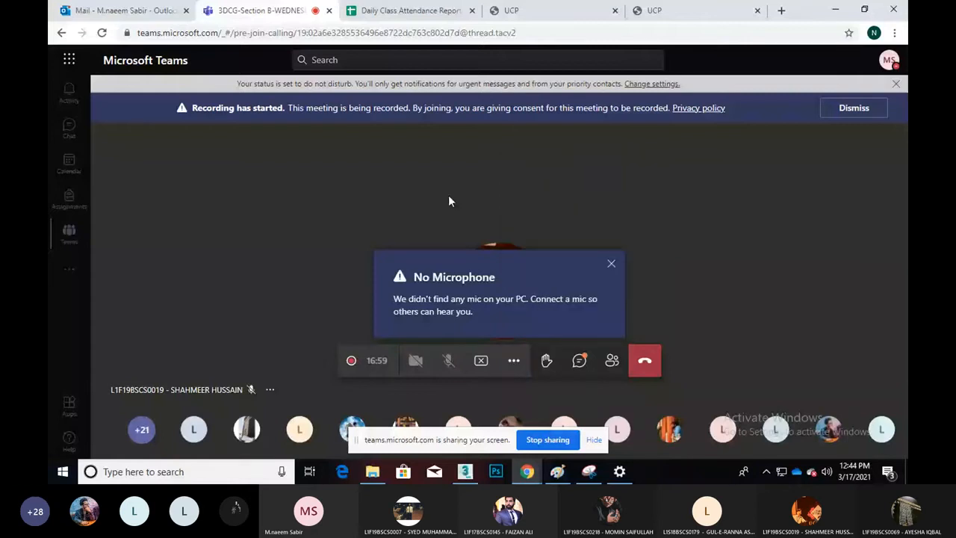
left_click(837, 10)
Step: Recentre the grid origin in the Top, Left and Front viewports to examine their axis lines
left_click(354, 198)
left_click(504, 324)
middle_click_drag(330, 203, 325, 194)
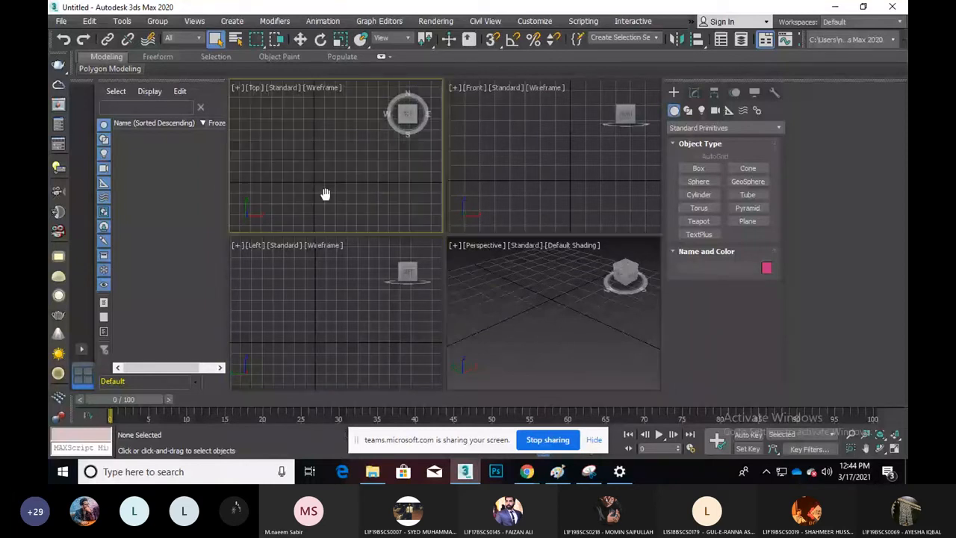
middle_click(327, 337)
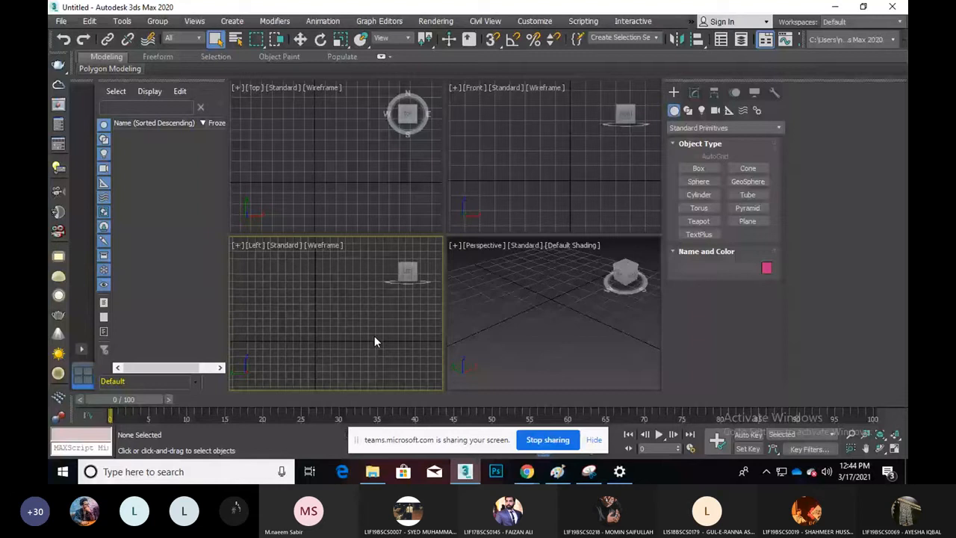
middle_click(328, 142)
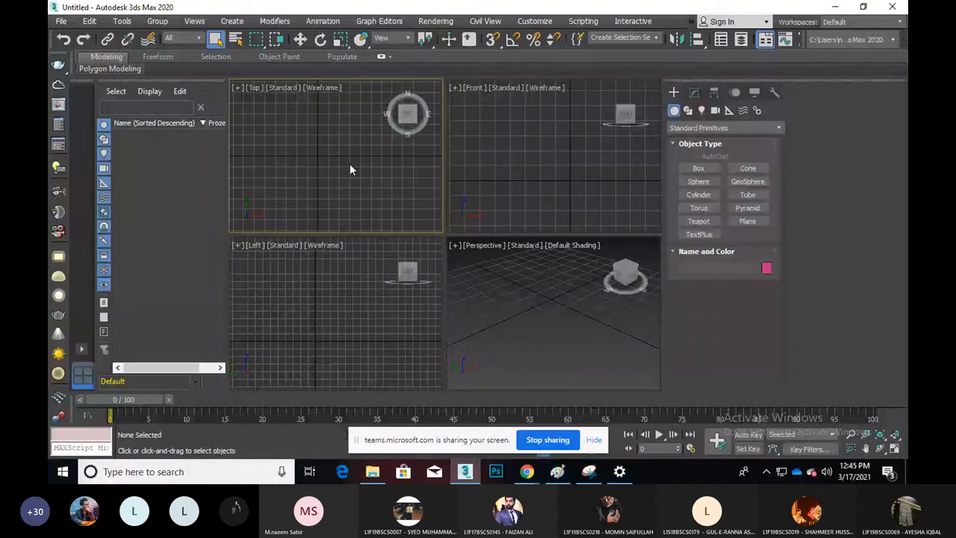
middle_click(553, 170)
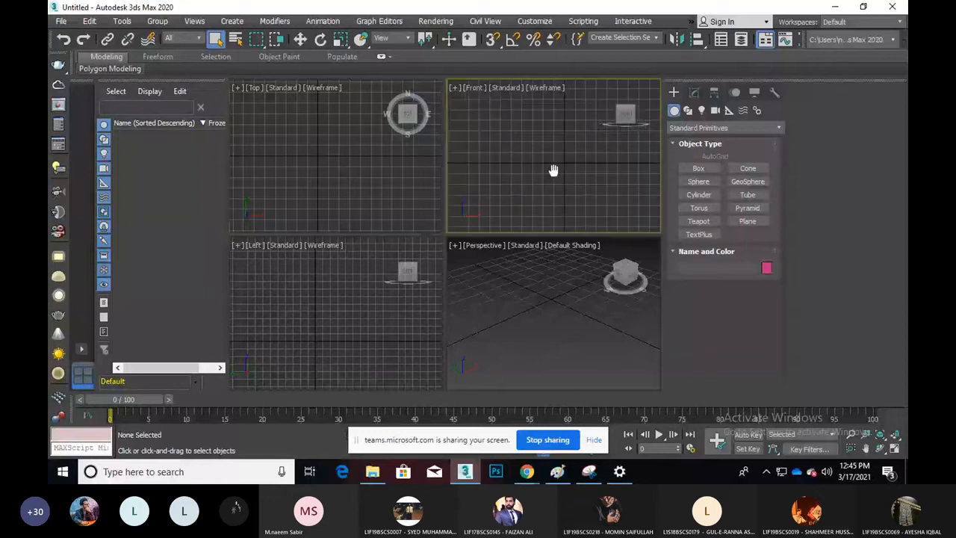
middle_click_drag(552, 170, 557, 164)
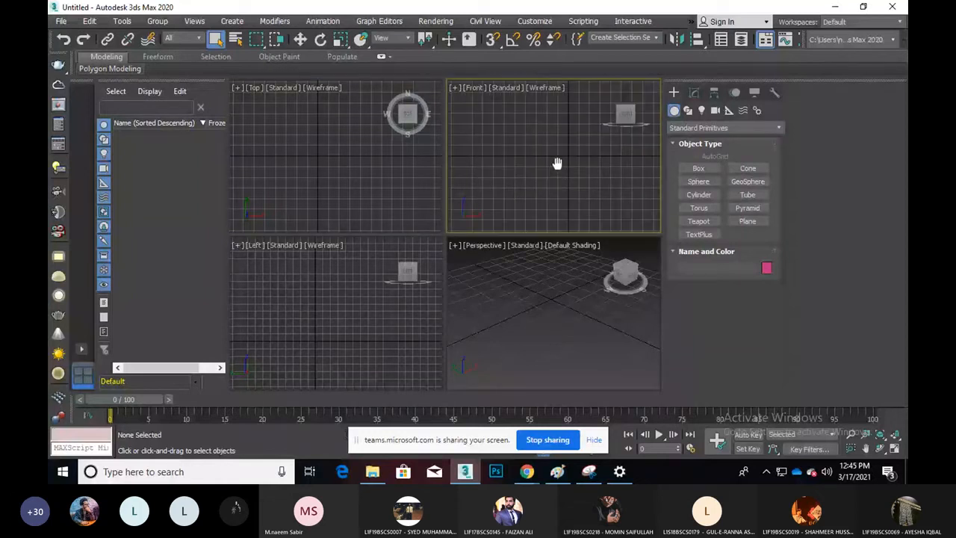
Step: Switch to Paint and choose the brush with red as the drawing colour
mouse_move(557, 476)
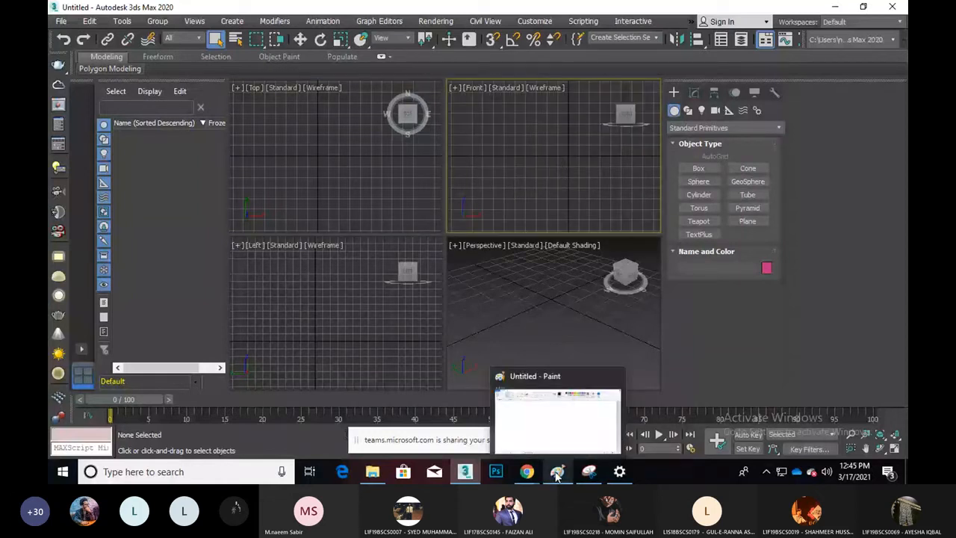
left_click(557, 475)
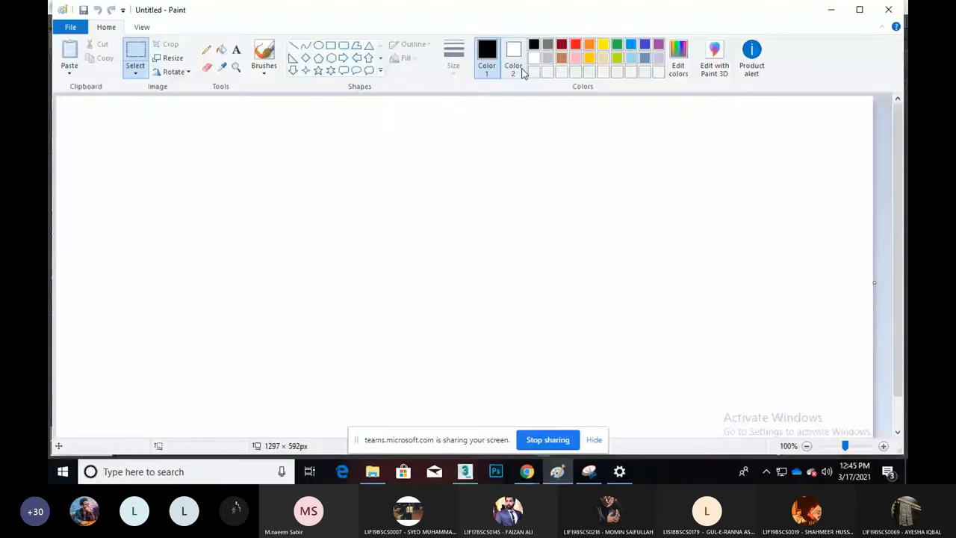
left_click(575, 44)
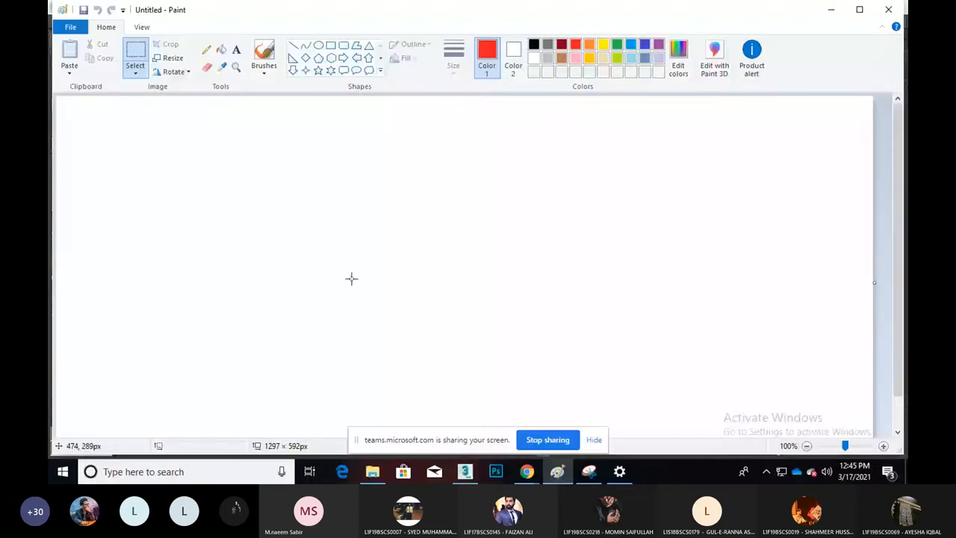
left_click_drag(311, 254, 583, 257)
left_click(565, 278)
left_click(263, 52)
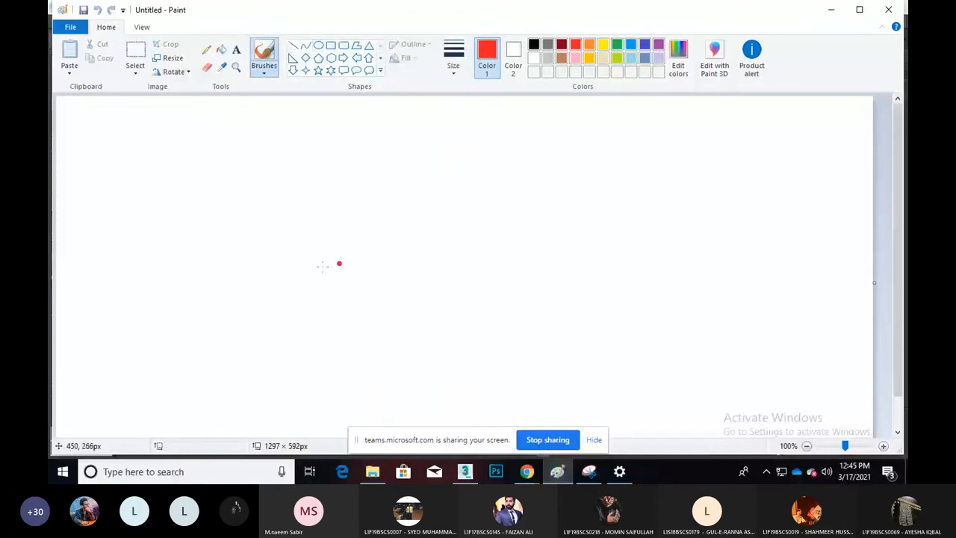
Step: Draw a red horizontal axis line across the canvas and label its left end with an X and a plus sign
left_click_drag(296, 262, 598, 274)
key("ctrl+z")
mouse_move(344, 252)
left_mouse_down()
mouse_move(649, 243)
mouse_move(657, 234)
left_mouse_up()
mouse_move(346, 254)
left_mouse_down()
mouse_move(331, 216)
mouse_move(354, 223)
left_mouse_up()
mouse_move(312, 183)
left_mouse_down()
mouse_move(348, 173)
mouse_move(333, 187)
left_mouse_up()
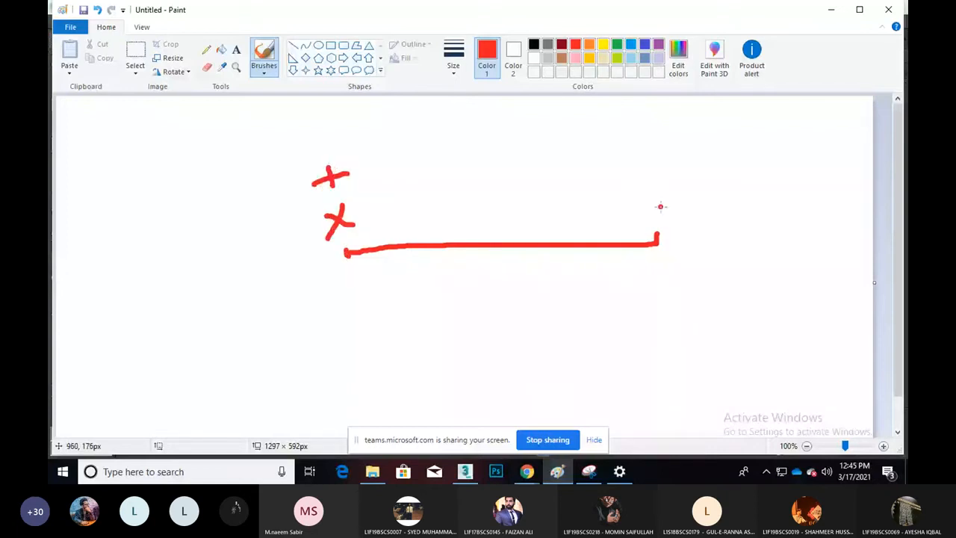
Step: Label the right end of the red axis with an X and a minus sign
left_click_drag(663, 189, 653, 212)
left_click_drag(648, 198, 674, 209)
left_click_drag(641, 167, 705, 169)
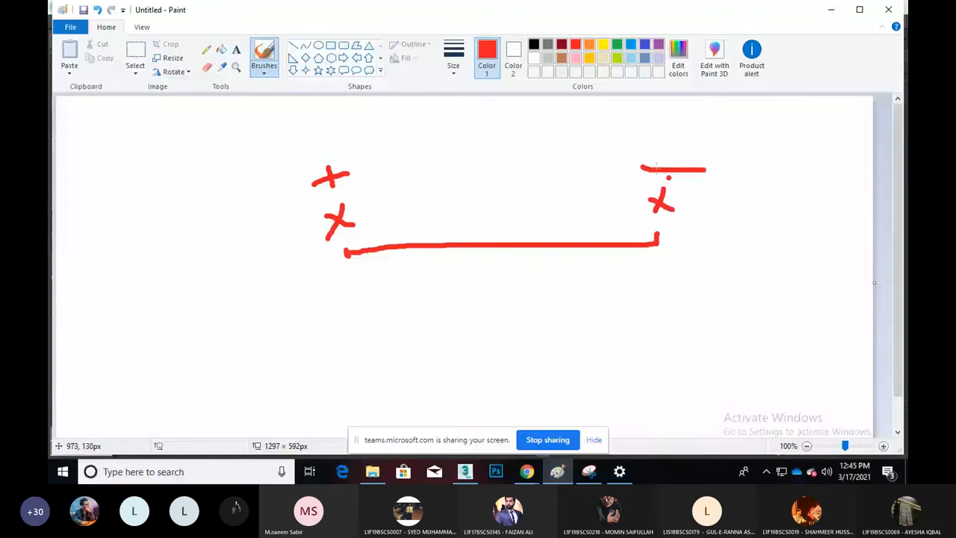
Step: Write the black end values 10 above the positive X label and -10 above the negative X label
left_click(533, 44)
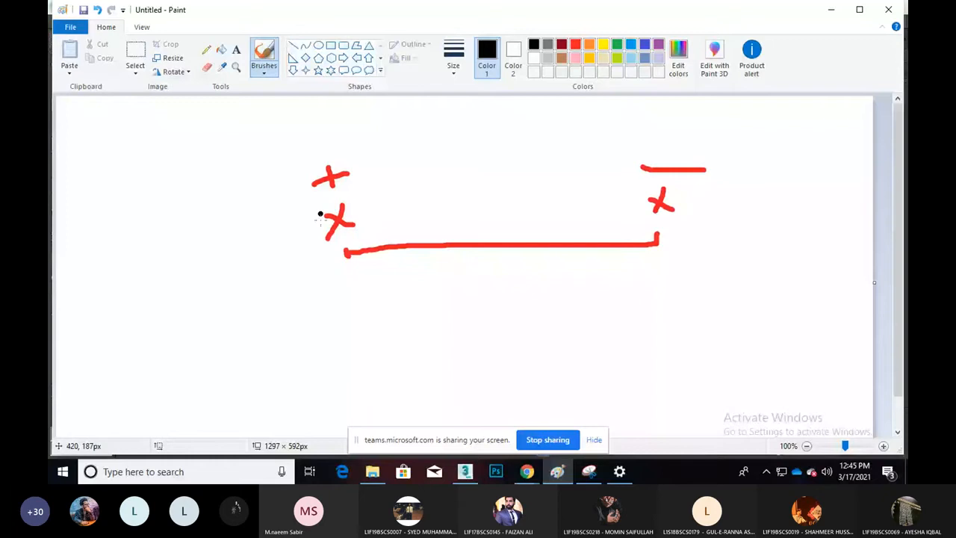
left_click_drag(312, 121, 312, 140)
left_click(321, 131)
left_click(668, 135)
mouse_move(658, 127)
left_mouse_down()
mouse_move(658, 144)
mouse_move(648, 133)
mouse_move(668, 141)
left_mouse_up()
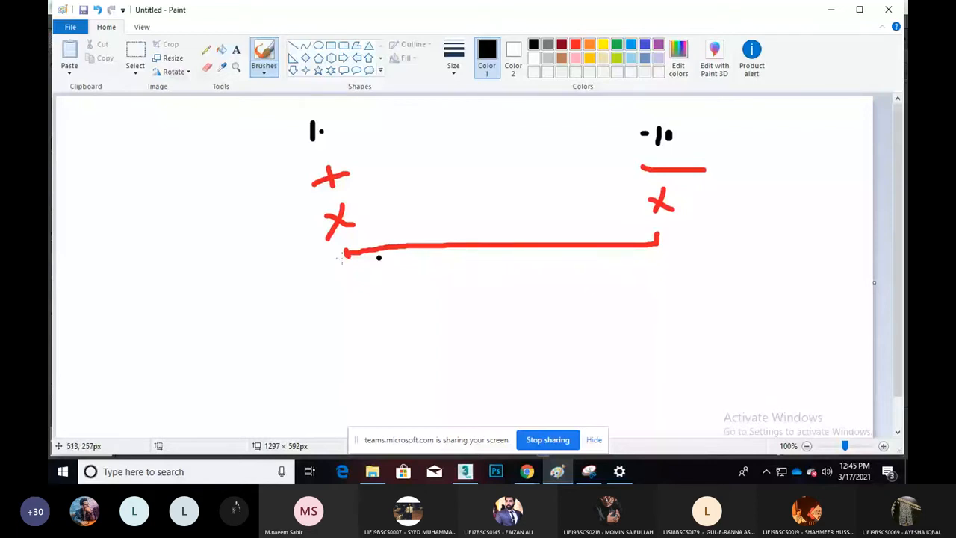
Step: Mark both ends and the midpoint of the red axis in black, with a small x mark and dot below the midpoint
left_click_drag(347, 244, 346, 252)
left_click_drag(656, 232, 657, 237)
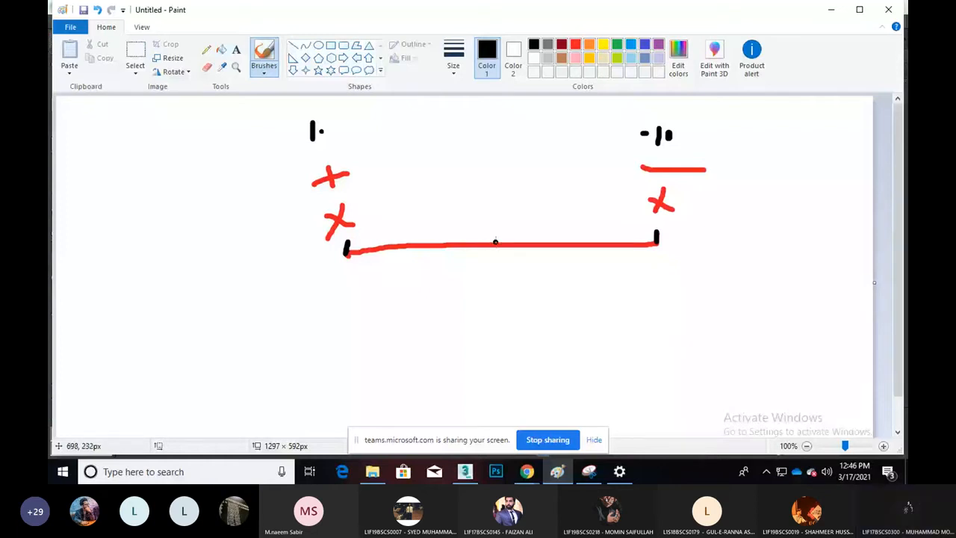
left_click_drag(499, 241, 500, 248)
mouse_move(503, 262)
left_mouse_down()
mouse_move(495, 278)
mouse_move(510, 278)
left_mouse_up()
left_click(507, 288)
Step: Draw a light blue vertical axis through the midpoint and label its lower end Z -10
left_click(644, 44)
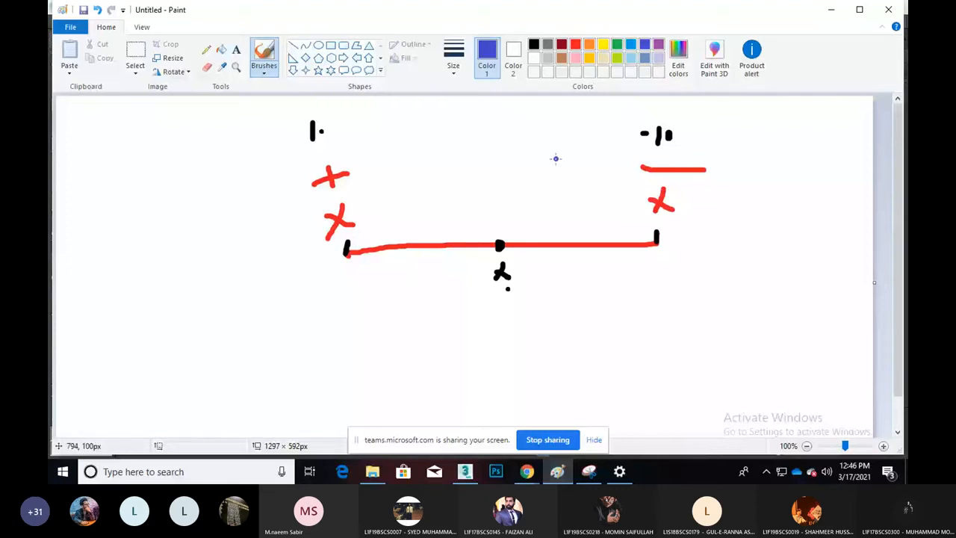
left_click(630, 44)
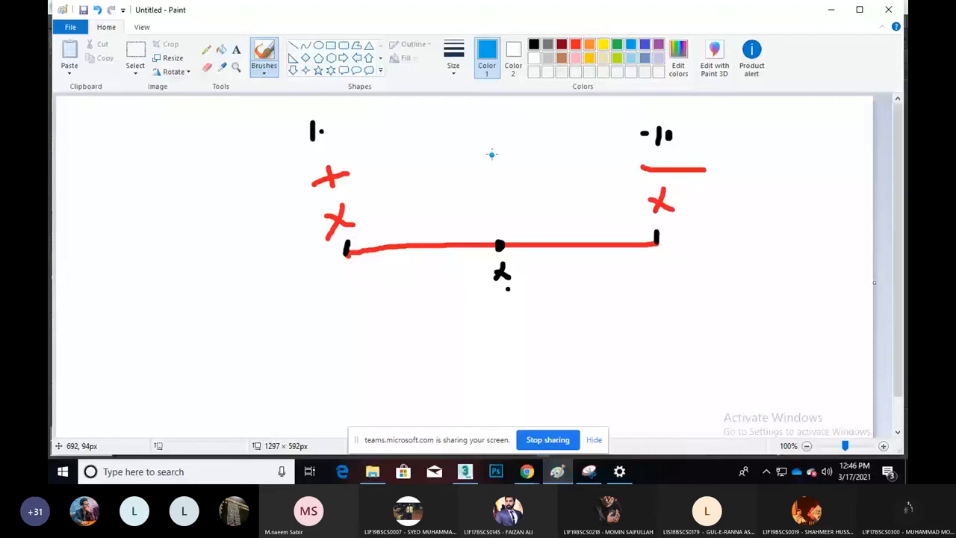
left_click_drag(498, 143, 509, 362)
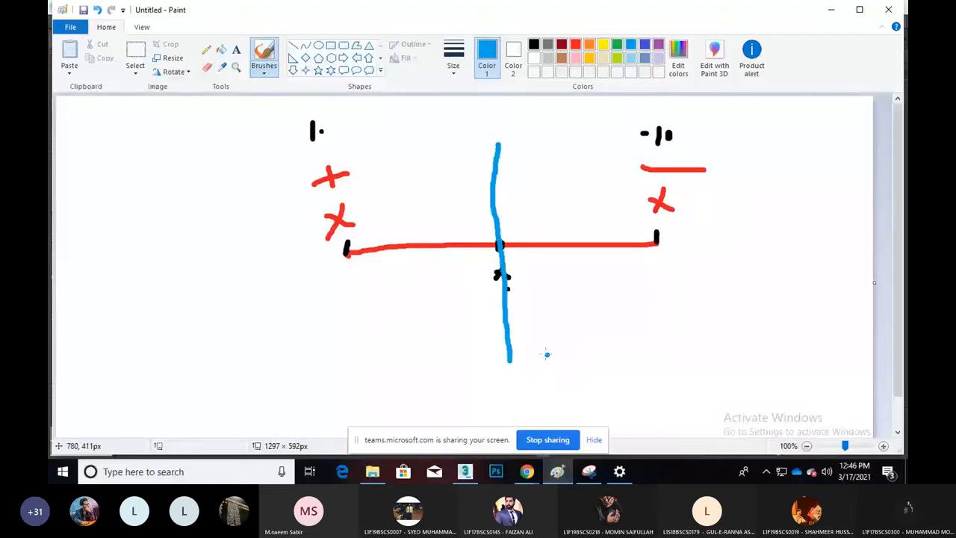
mouse_move(544, 354)
left_mouse_down()
mouse_move(565, 371)
mouse_move(612, 360)
left_mouse_up()
left_click_drag(628, 350, 630, 373)
left_click(640, 361)
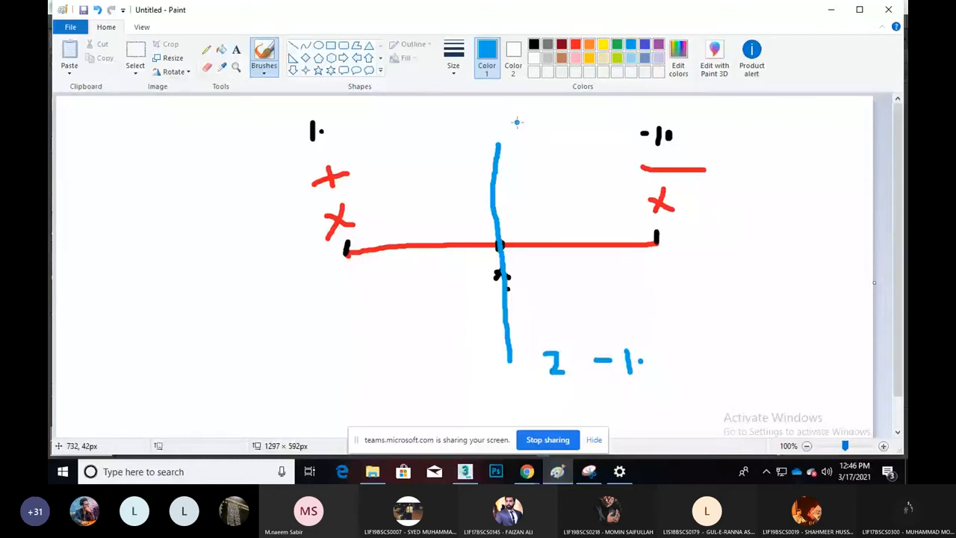
Step: Label the upper end of the blue axis Z 10 and add a short crossbar at each end
left_click_drag(517, 119, 517, 132)
left_click(532, 125)
mouse_move(469, 114)
left_mouse_down()
mouse_move(483, 118)
mouse_move(470, 130)
mouse_move(485, 128)
left_mouse_up()
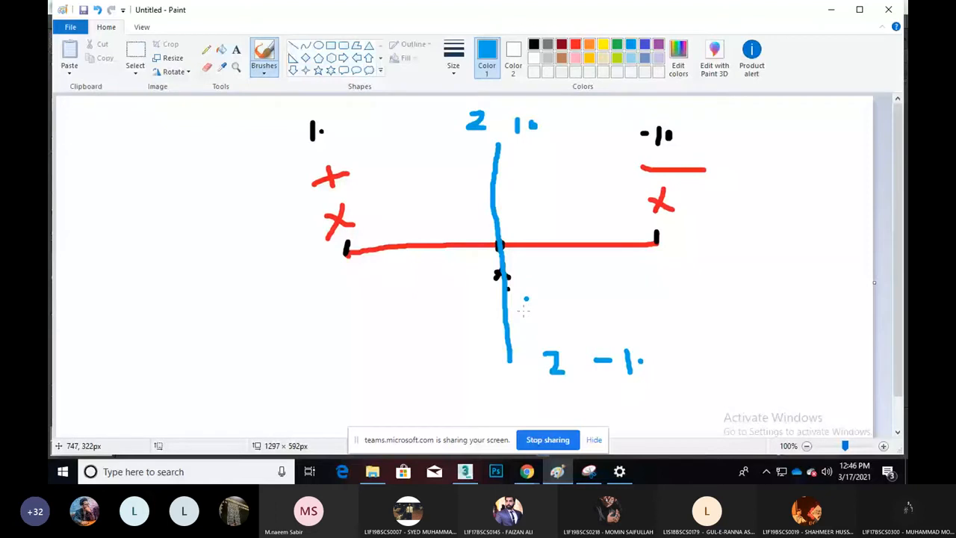
left_click_drag(530, 362, 500, 363)
left_click_drag(487, 138, 523, 137)
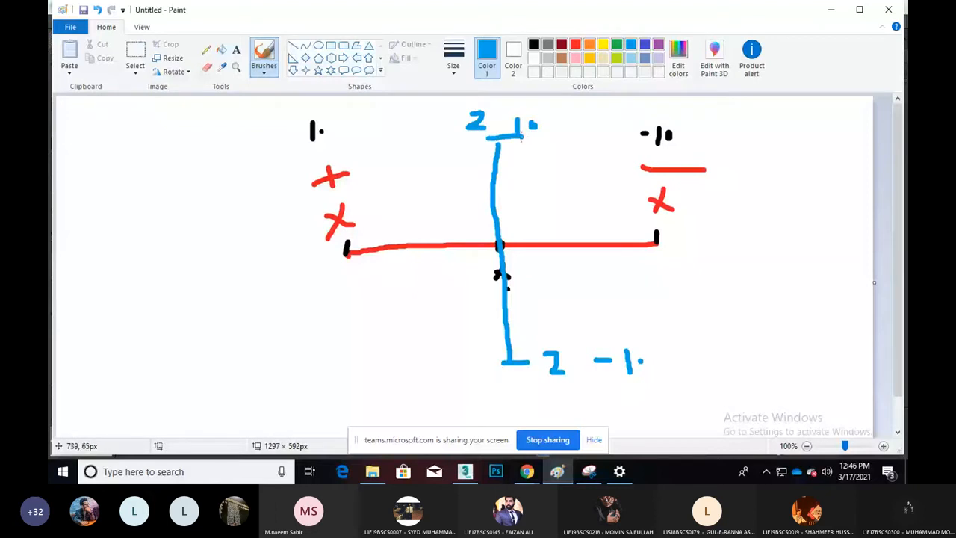
Step: Circle the intersection of the red and blue axes in black
left_click(534, 46)
left_click(558, 142)
left_click_drag(502, 234, 504, 250)
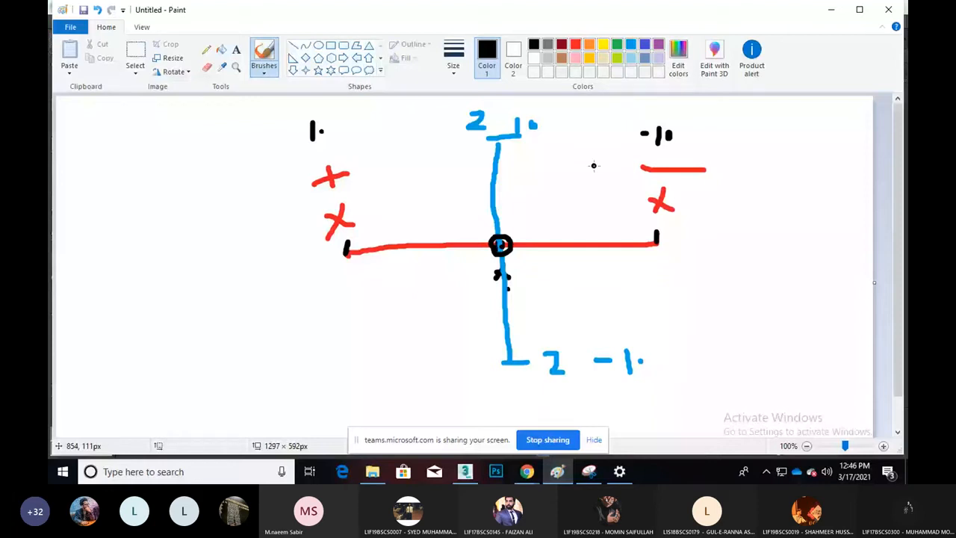
Step: Draw a black diagonal axis through the origin with Y at both ends and a minus at the lower end, plus an asterisk near the upper end
left_click_drag(592, 168, 426, 306)
left_click_drag(564, 147, 576, 174)
left_click_drag(401, 294, 416, 318)
left_click_drag(407, 322, 378, 336)
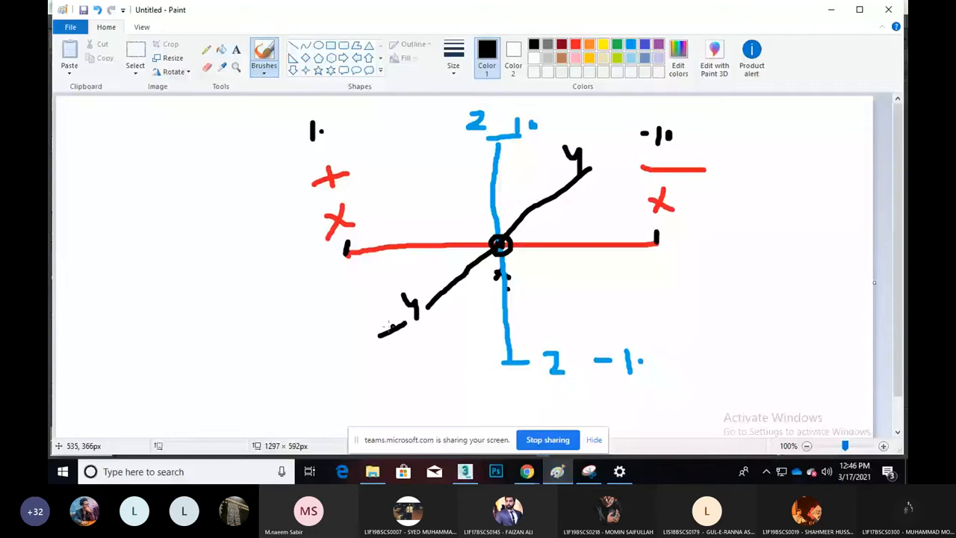
left_click_drag(597, 105, 605, 127)
Step: Switch to 3ds Max and toggle the grid display in the Top viewport
left_click(462, 474)
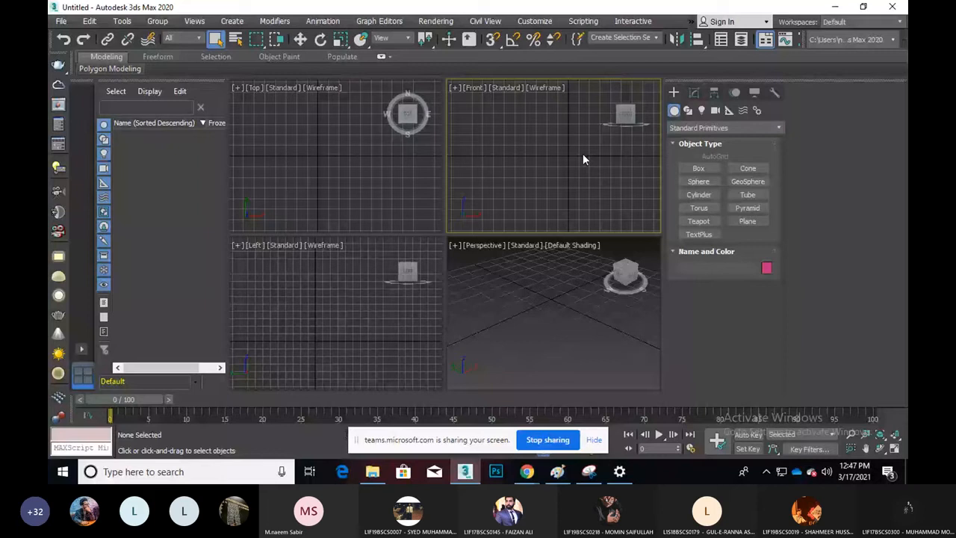
left_click(320, 159)
key("g")
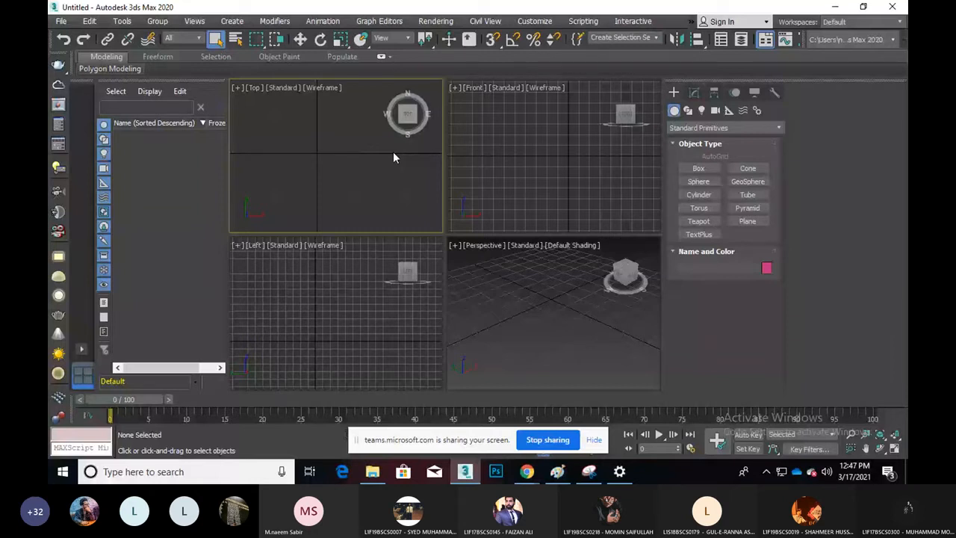
scroll(411, 178, "down", 1)
middle_click_drag(411, 179, 347, 163)
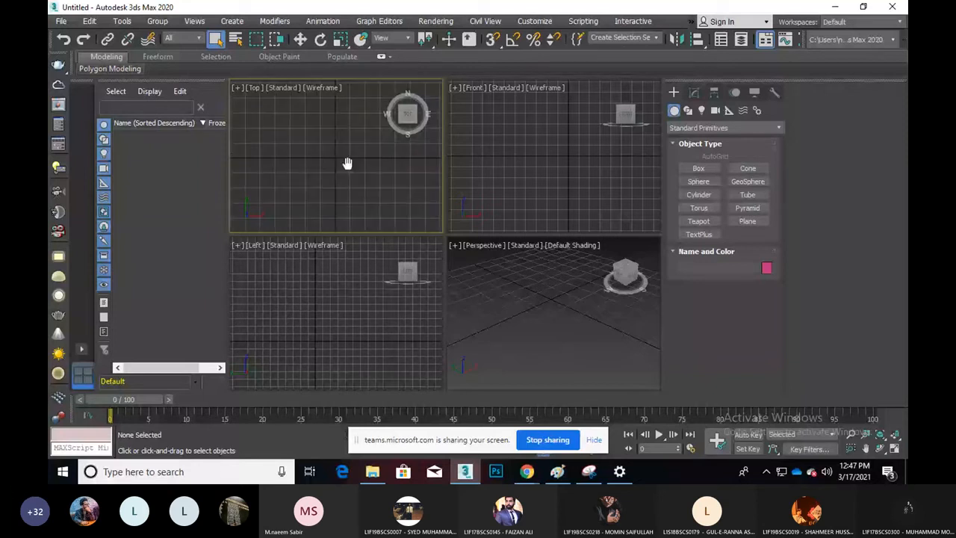
Step: Create a box about 12.6 long, 11.2 wide and 12.3 high in front of the Perspective grid's origin, and maximize that viewport
left_click(698, 168)
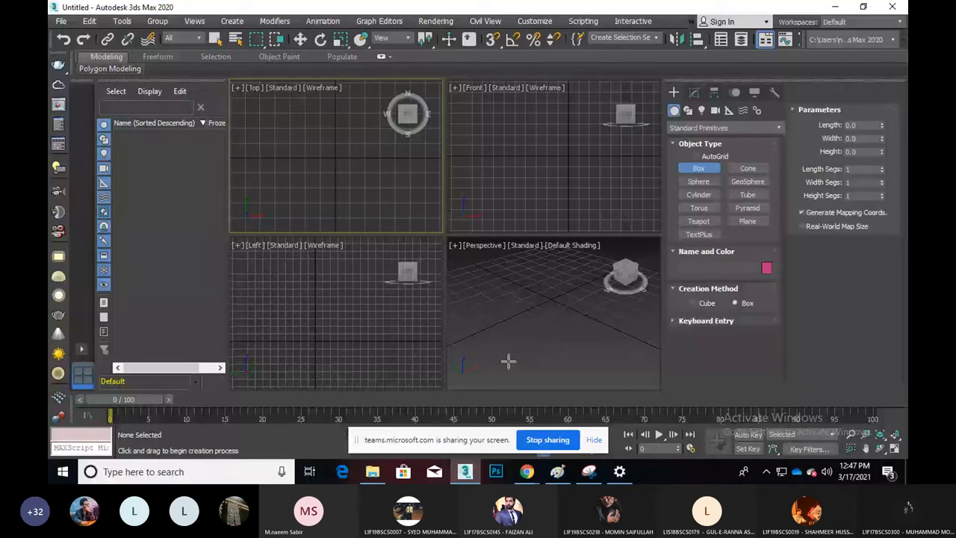
left_click_drag(497, 362, 547, 361)
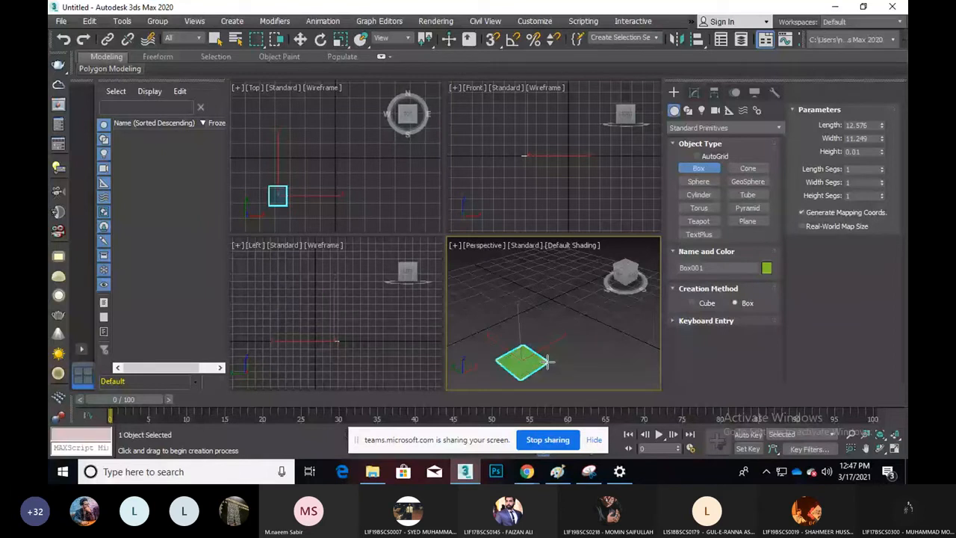
left_click(547, 323)
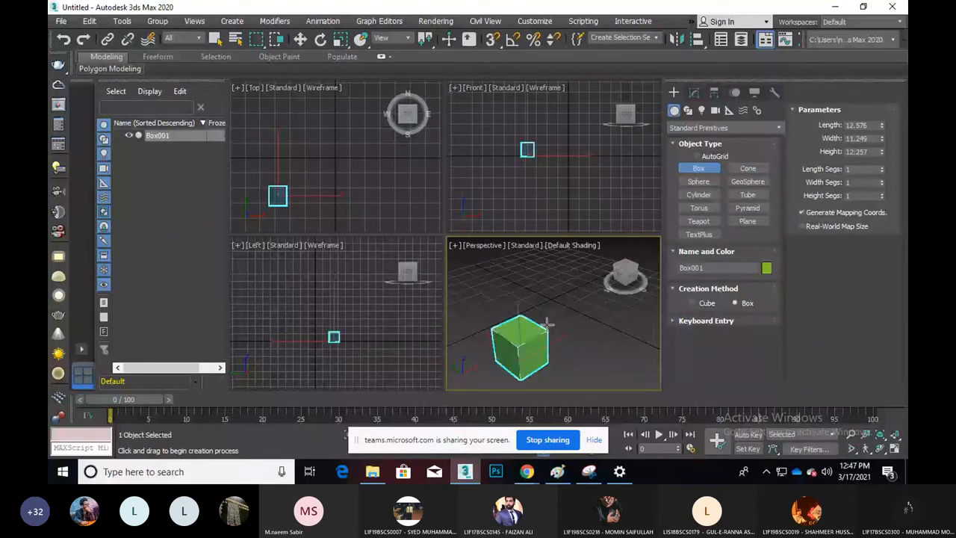
right_click(547, 323)
left_click(894, 448)
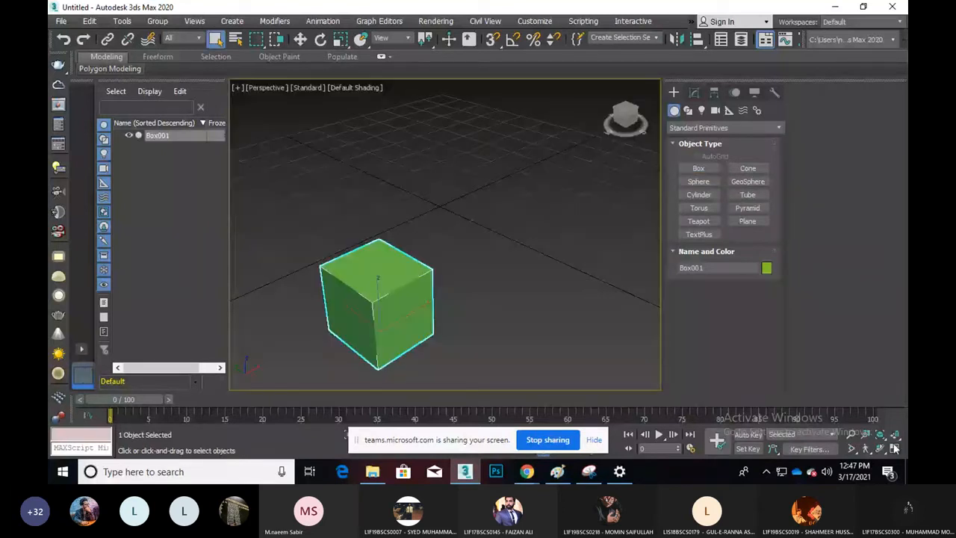
scroll(445, 269, "down", 4)
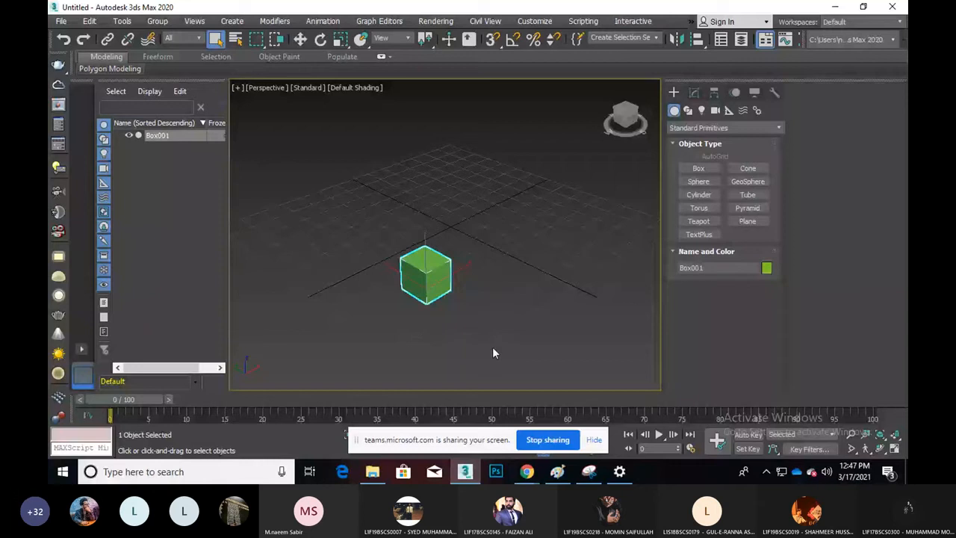
Step: Switch to Paint and write the coordinate notation (X, Y, Z) in black beside the axis diagram
key("alt+Tab")
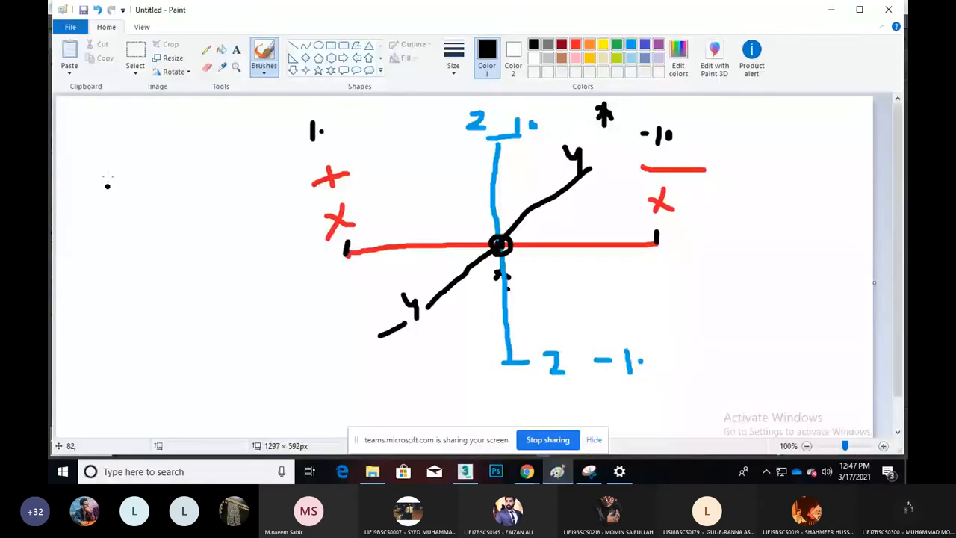
left_click_drag(100, 153, 122, 190)
left_click_drag(137, 153, 121, 182)
mouse_move(121, 165)
left_mouse_down()
mouse_move(153, 177)
mouse_move(155, 199)
left_mouse_up()
left_click(159, 176)
left_click_drag(171, 156, 190, 203)
left_click_drag(210, 166, 230, 188)
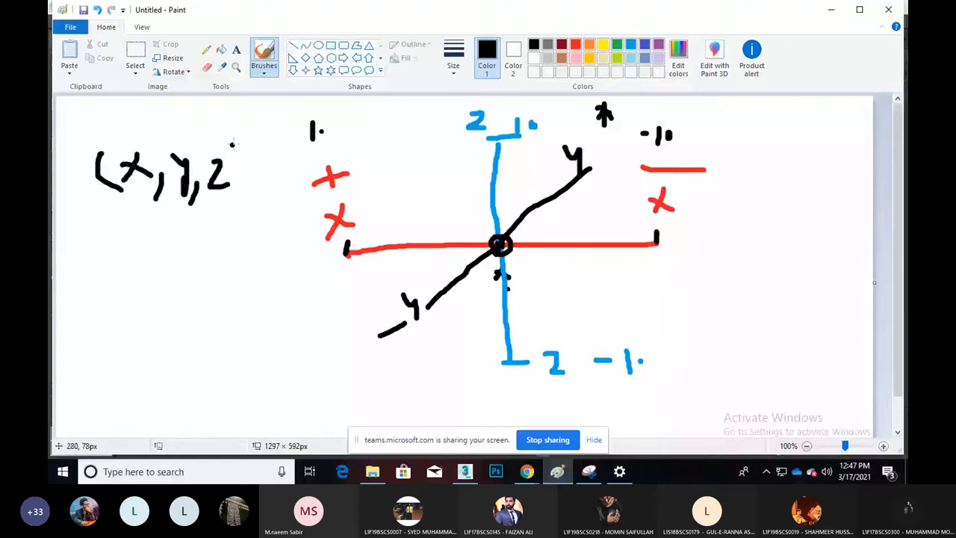
left_click_drag(233, 137, 240, 215)
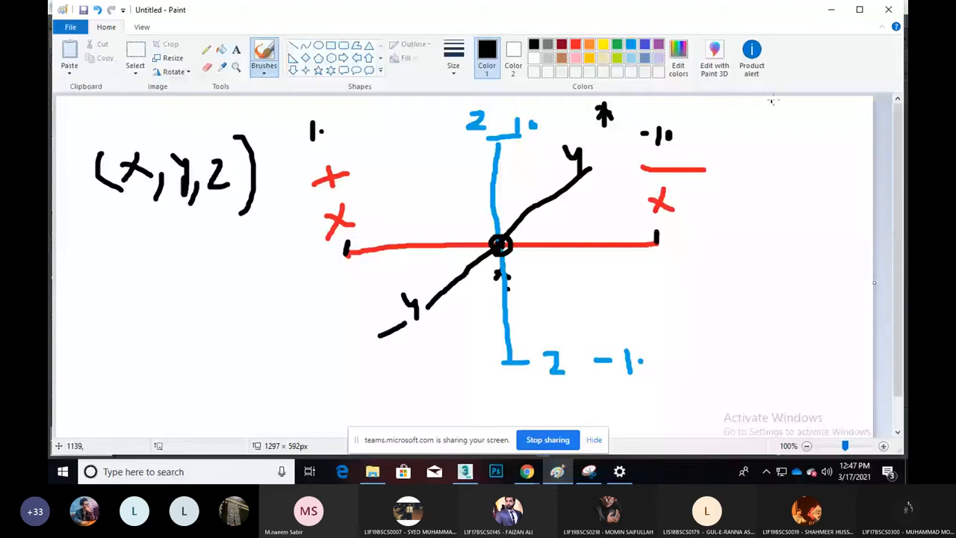
Step: Return to 3ds Max and orbit the Perspective view to examine the box's place relative to the grid axes
left_click(831, 10)
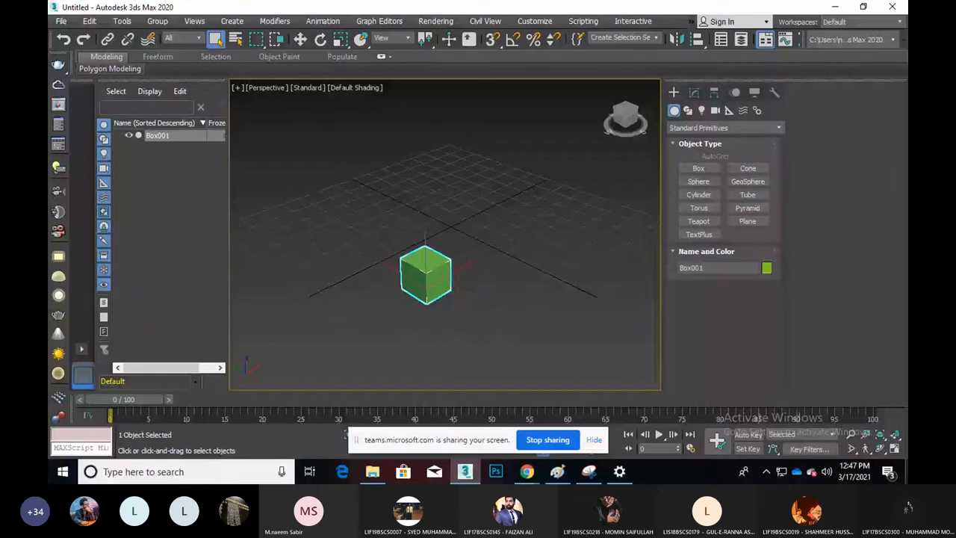
middle_click_drag(441, 284, 469, 284, "alt")
left_click_drag(469, 284, 447, 259)
key("Escape")
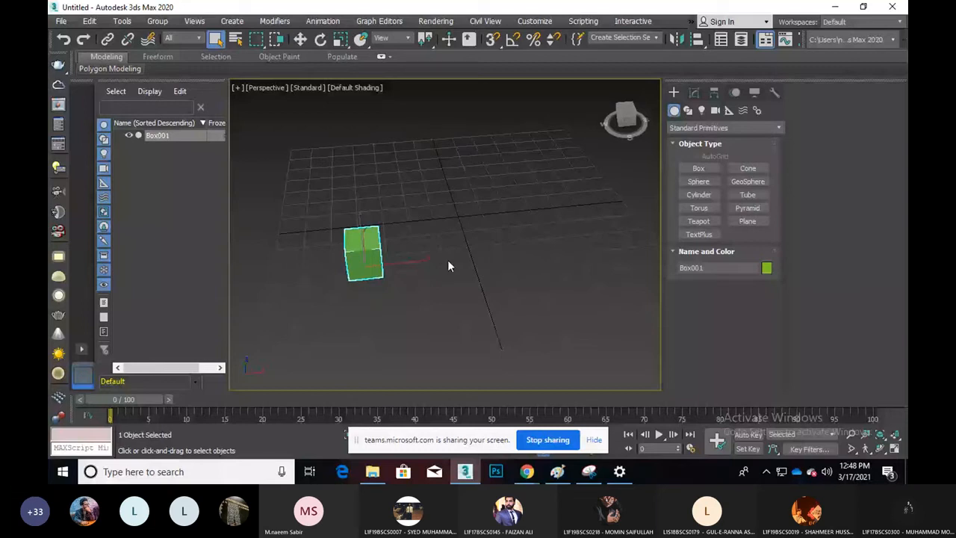
Step: Switch to Paint, draw a black frame around the whole axis diagram, and return to 3ds Max
key("alt+Tab")
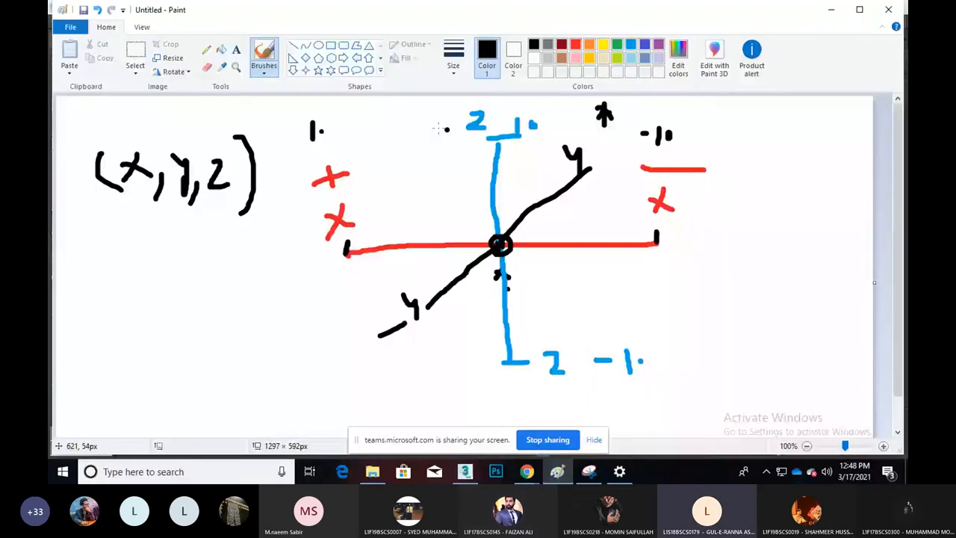
mouse_move(286, 107)
left_mouse_down()
mouse_move(755, 255)
mouse_move(747, 96)
left_mouse_up()
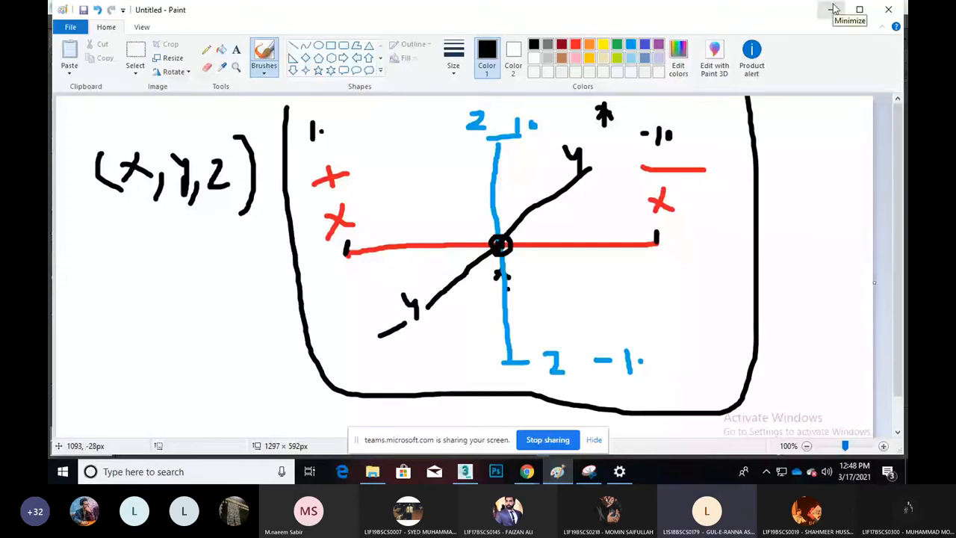
left_click(834, 9)
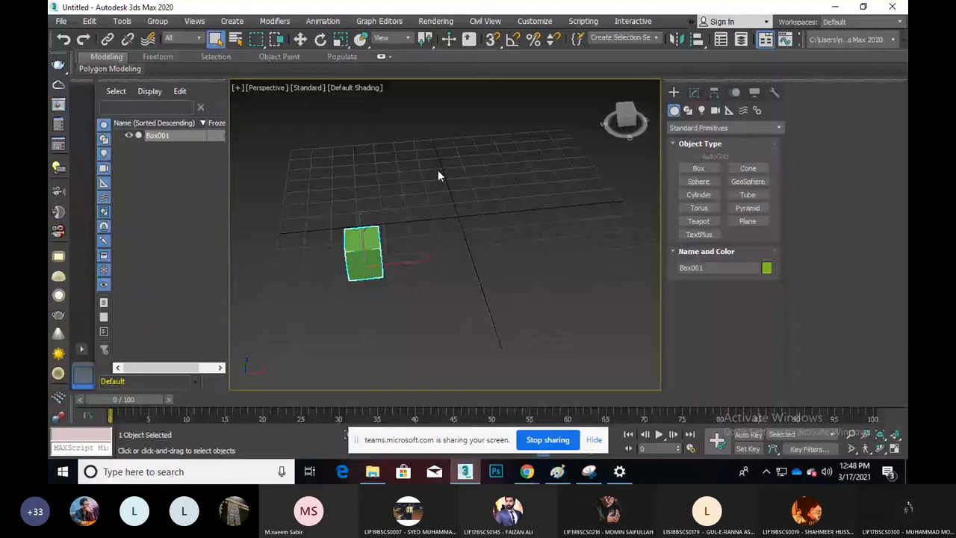
Step: Activate the Move tool and capture a Snipping Tool snip of the Move, Rotate and Scale icons
left_click(301, 41)
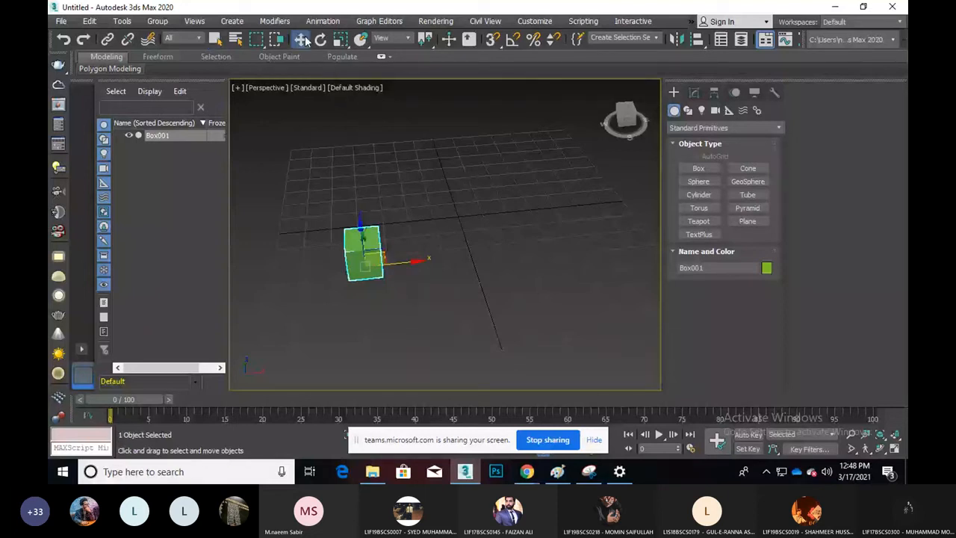
left_click(597, 471)
left_click(354, 155)
left_click_drag(267, 17, 384, 54)
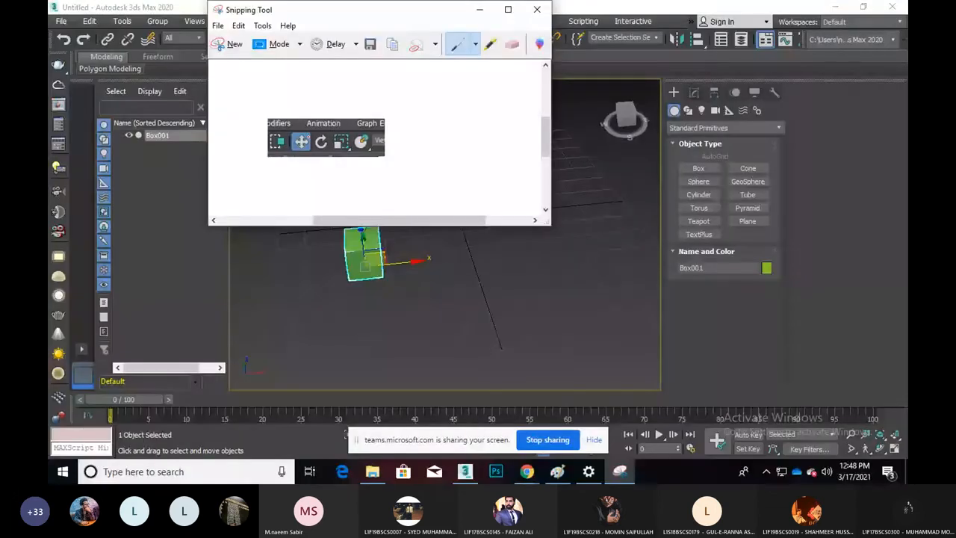
Step: Annotate the snip in red, labelling the Move icon M, the Rotate icon R and the Scale icon S
left_click_drag(309, 76, 307, 121)
left_click_drag(309, 78, 326, 79)
left_click_drag(329, 156, 345, 188)
mouse_move(361, 184)
left_mouse_down()
mouse_move(362, 199)
mouse_move(380, 197)
left_mouse_up()
left_click_drag(365, 118, 380, 94)
mouse_move(396, 80)
left_mouse_down()
mouse_move(404, 79)
mouse_move(391, 99)
left_mouse_up()
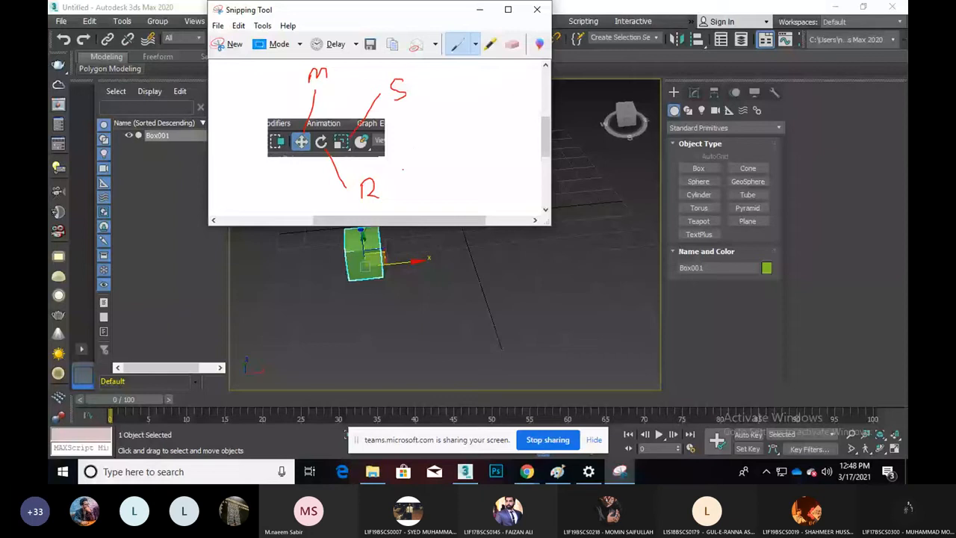
Step: Send the annotated snip in the Microsoft Teams meeting chat and return to 3ds Max
mouse_move(532, 473)
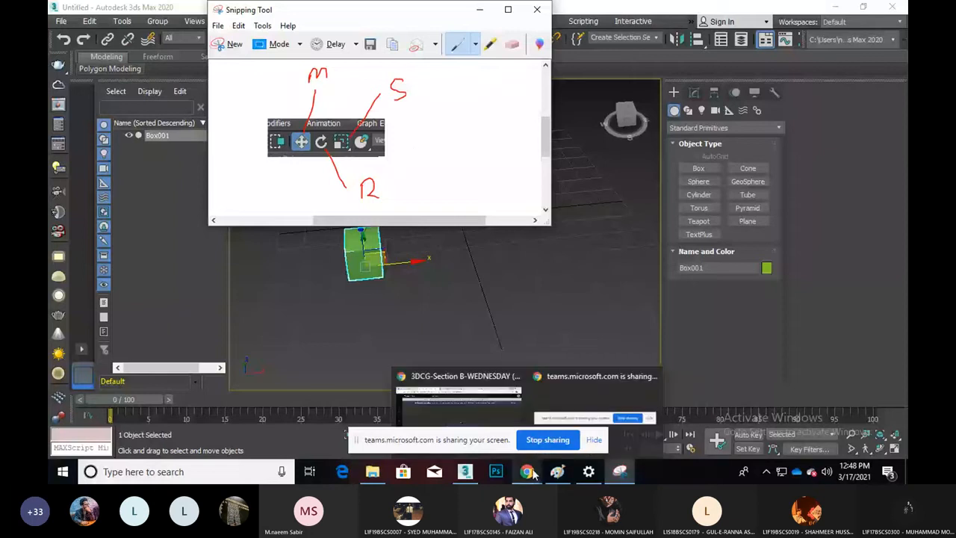
left_click(458, 403)
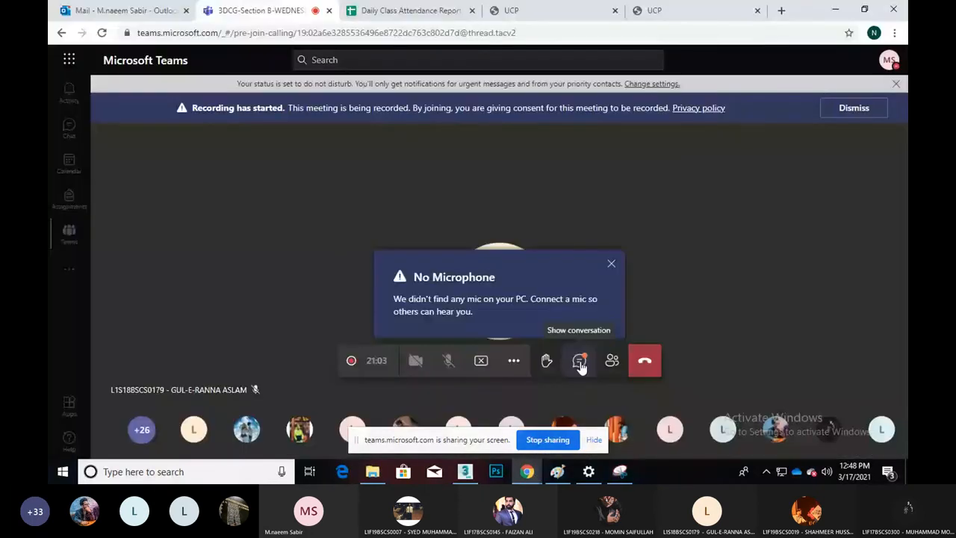
left_click(580, 361)
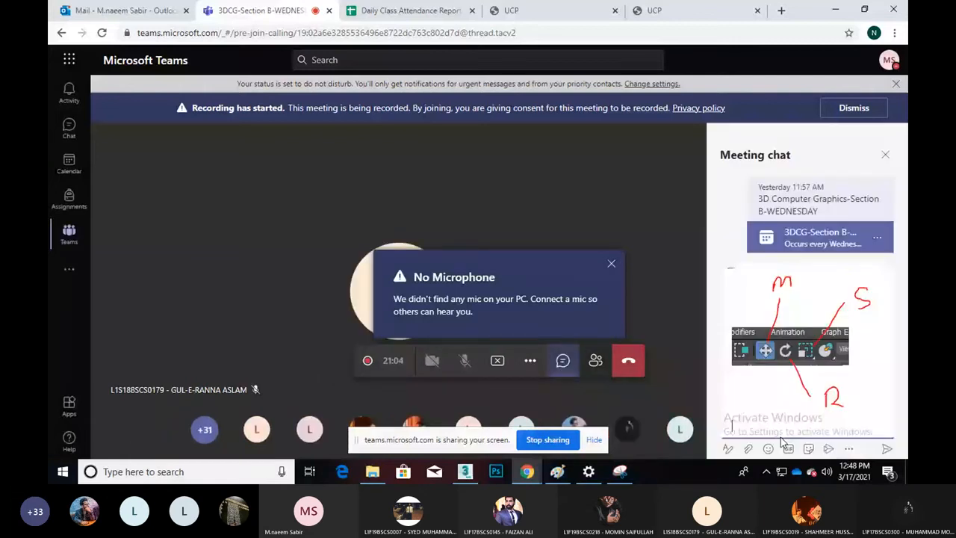
key("Return")
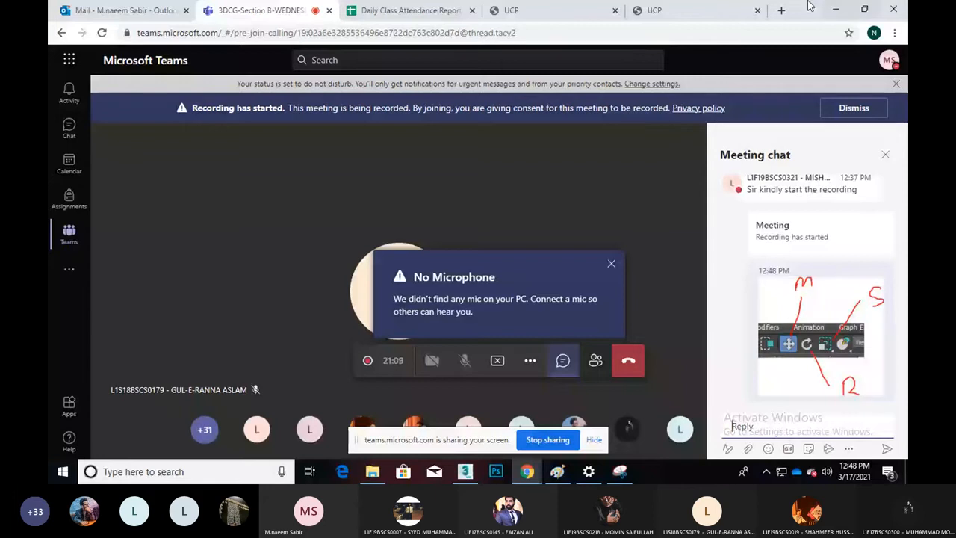
left_click(835, 9)
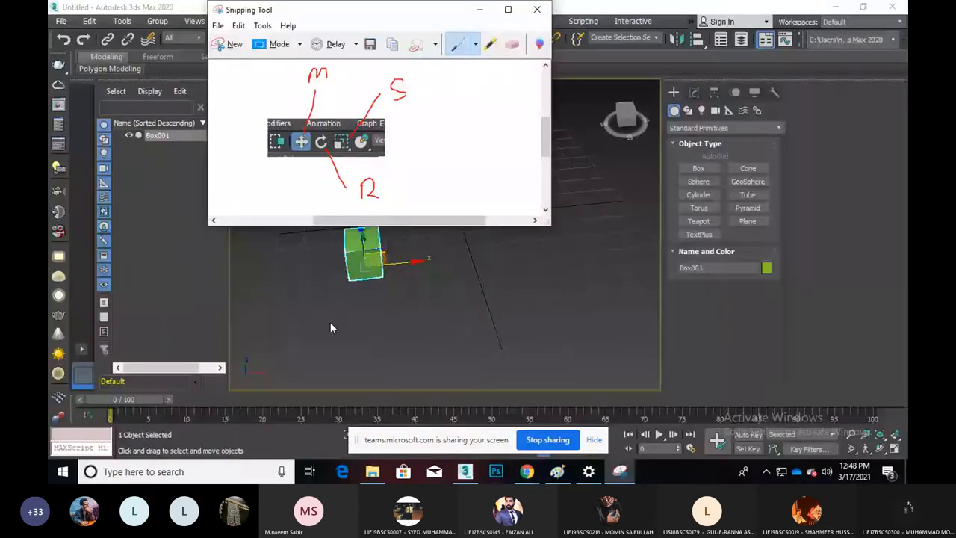
left_click(331, 328)
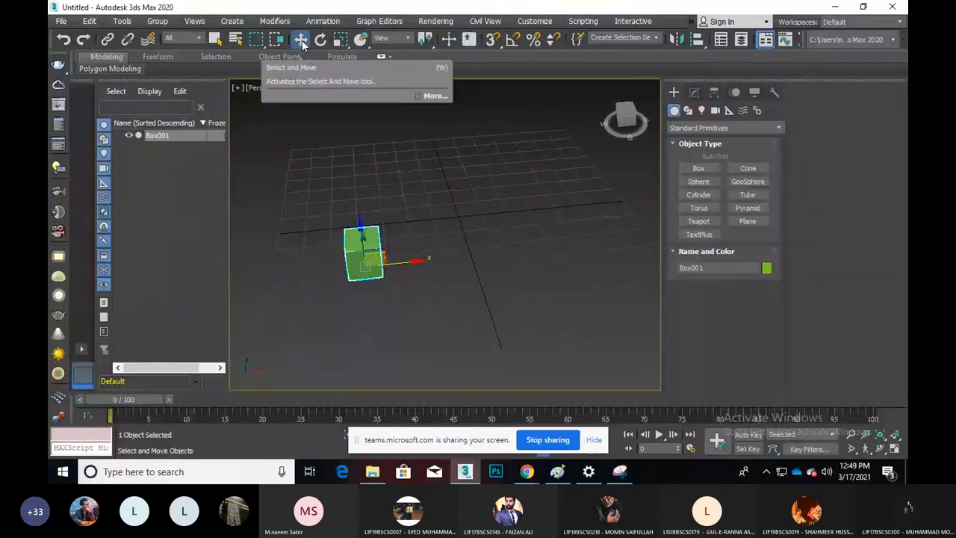
Step: Open the Move Transform Type-In for the box and set its absolute world X to 0
right_click(302, 43)
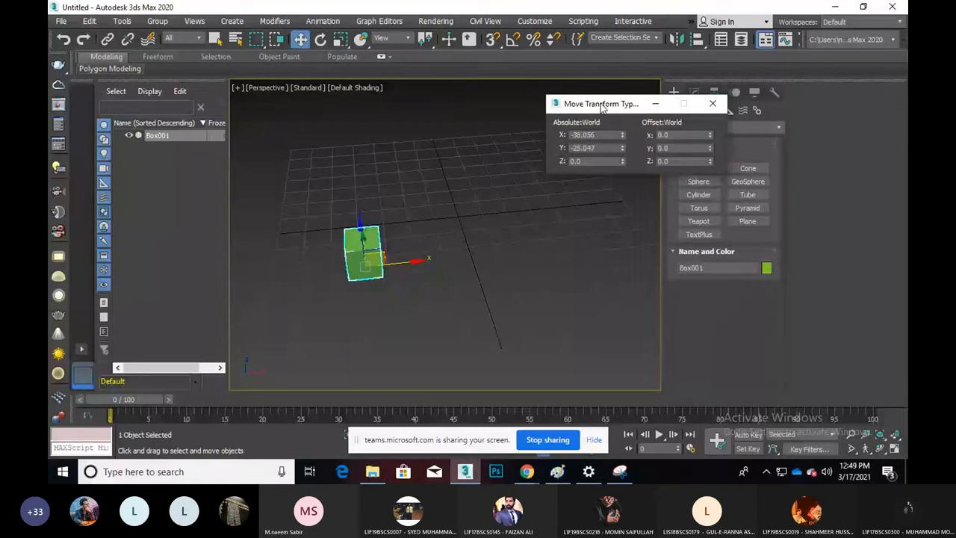
left_click_drag(603, 107, 530, 146)
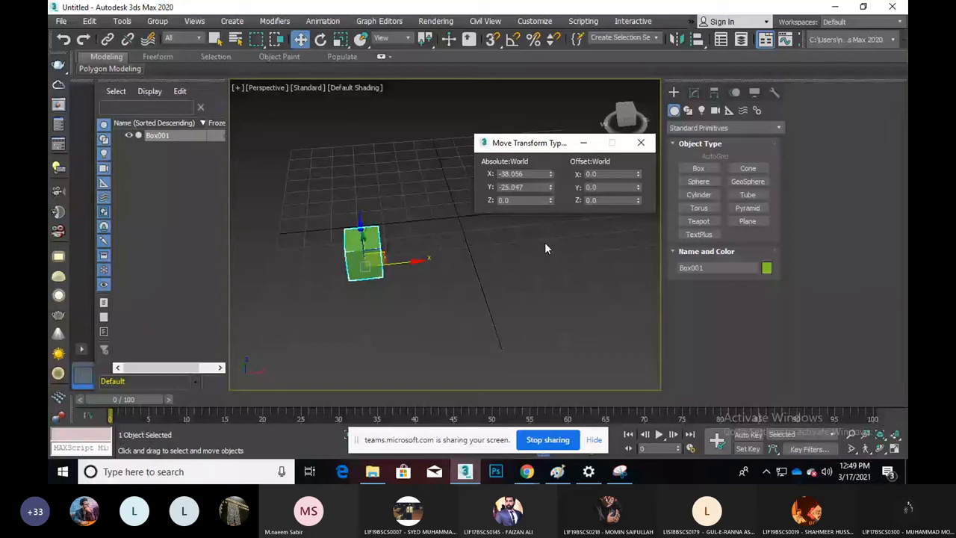
left_click_drag(532, 174, 478, 174)
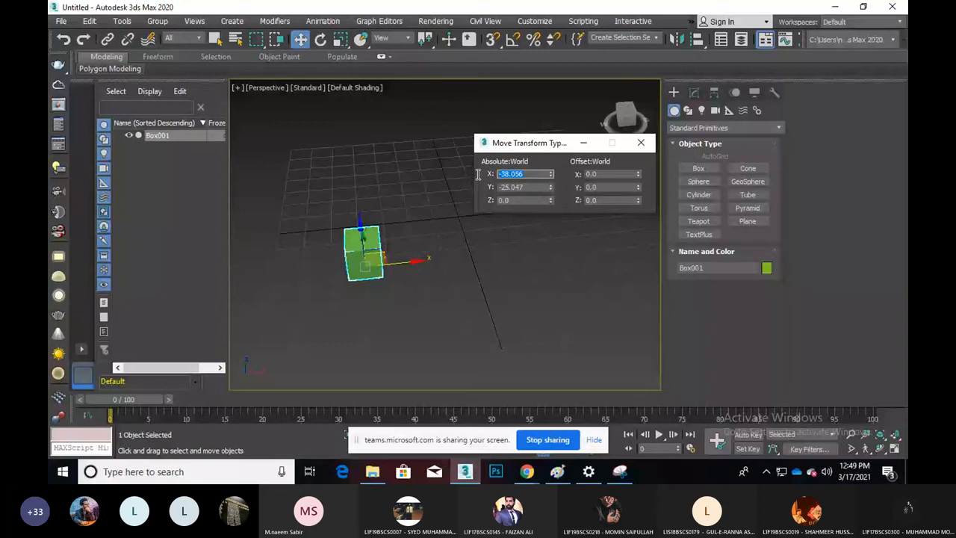
type("0")
key("Return")
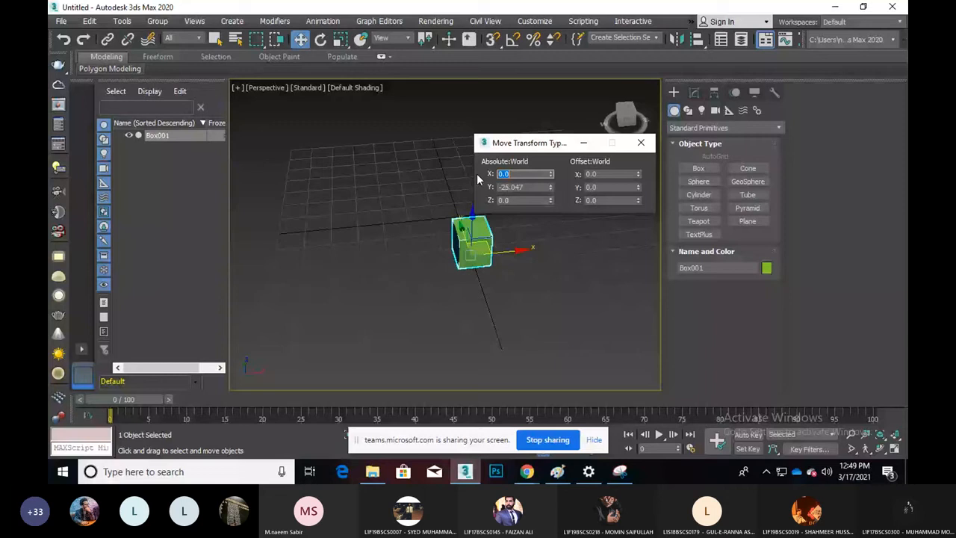
Step: Set the box's absolute world Y to 0 with the Perspective view turned back to a corner angle
left_click(879, 448)
left_click_drag(478, 269, 445, 267)
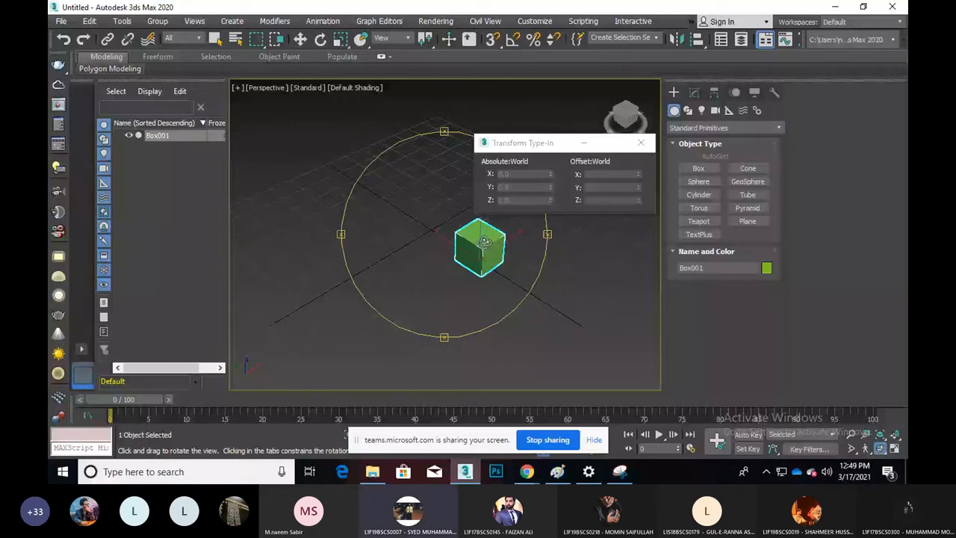
key("w")
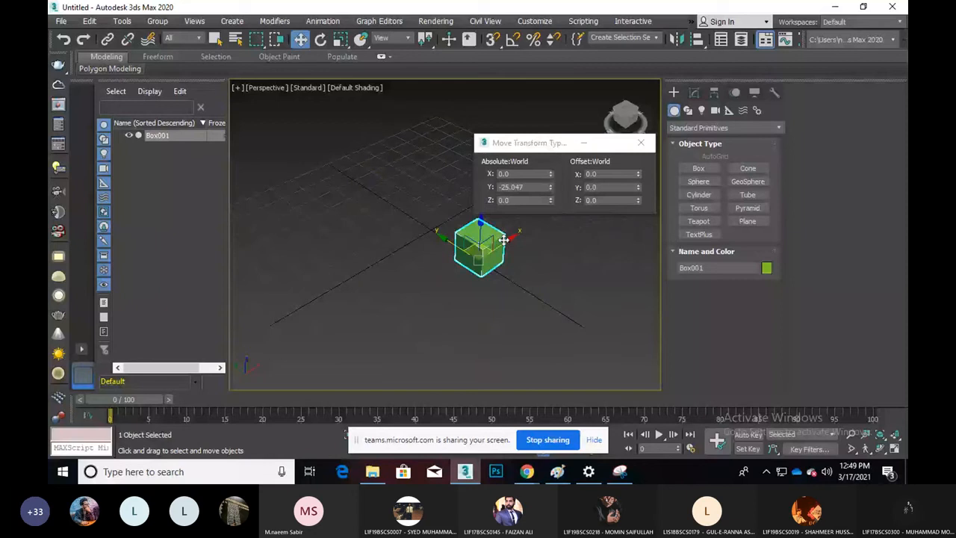
left_click_drag(537, 188, 488, 192)
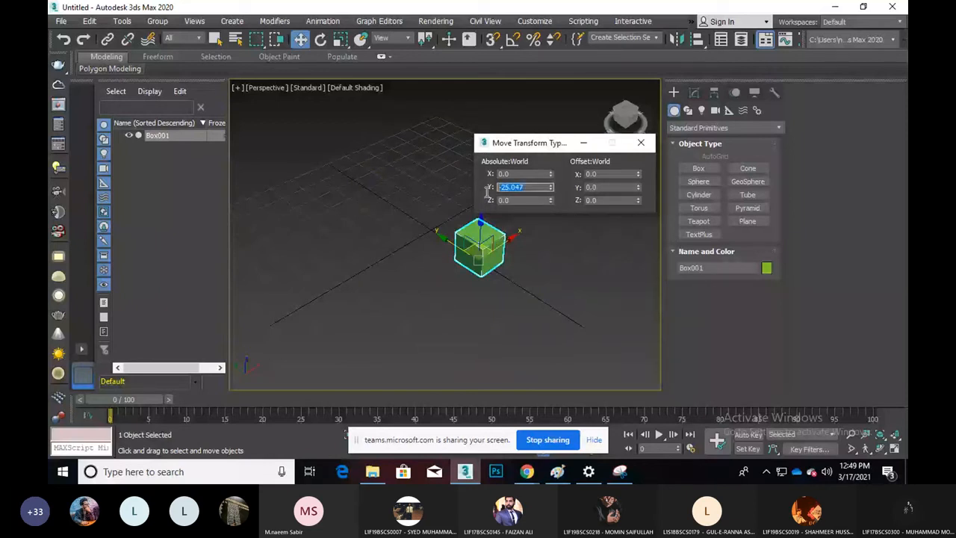
type("0")
key("Return")
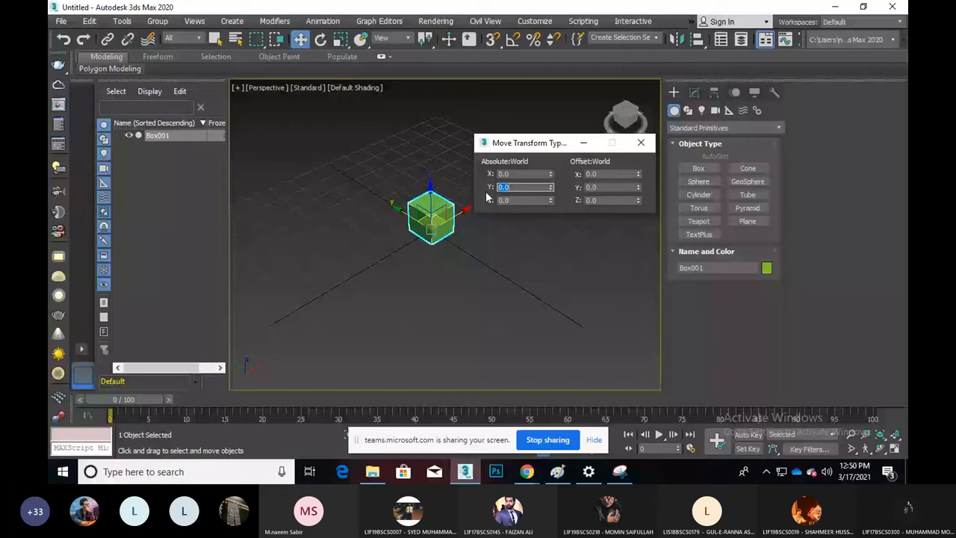
Step: Slide the box along the world X axis to about 29.3 and back to about -30
left_click(439, 215)
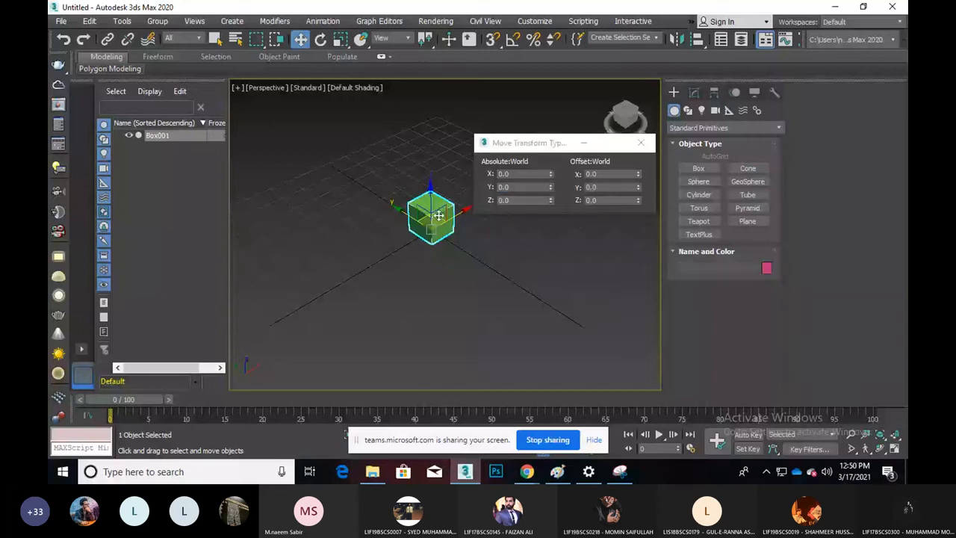
left_click(520, 173)
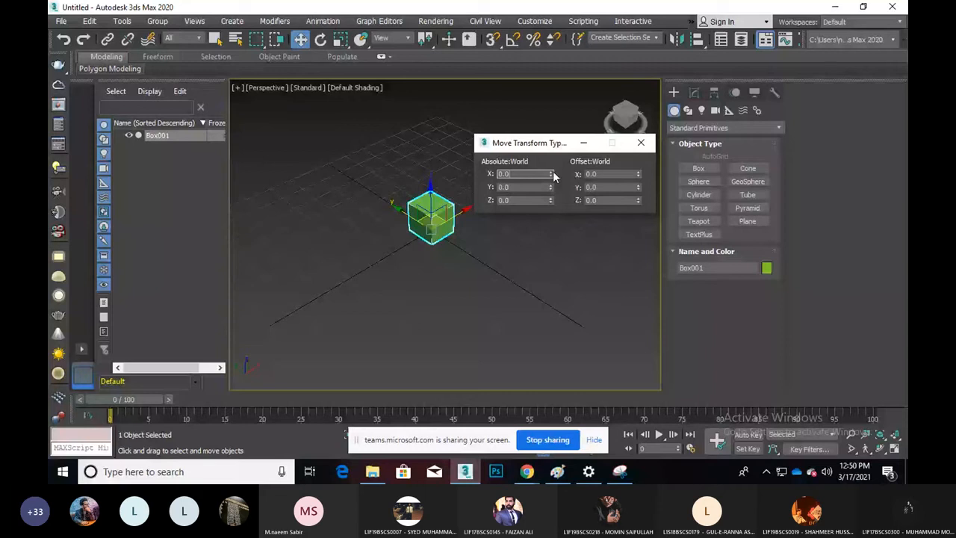
left_click_drag(551, 175, 589, 147)
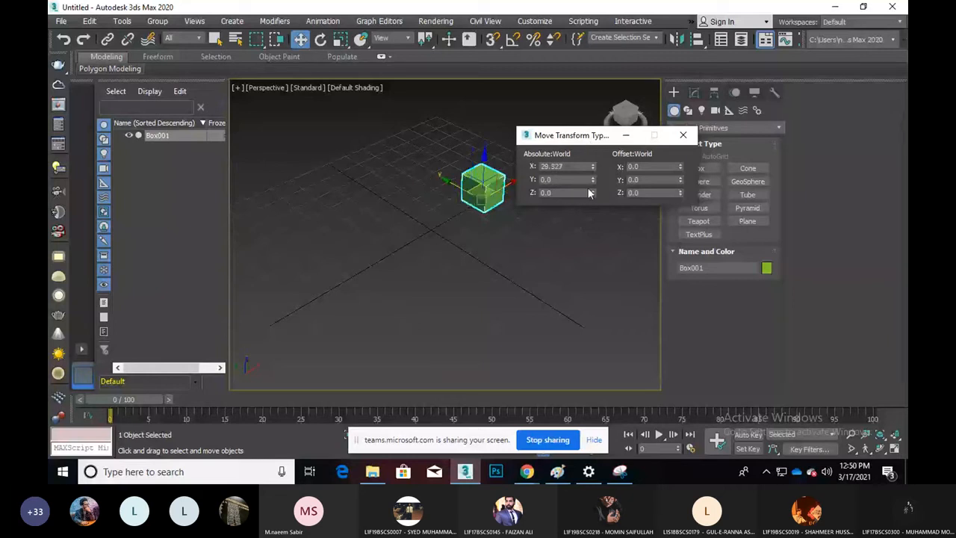
left_click_drag(594, 170, 597, 314)
Step: Slide the box along world Y to about 27.6 and back to about -30.6, and raise it along Z to slightly above 46.8
left_click_drag(595, 184, 565, 124)
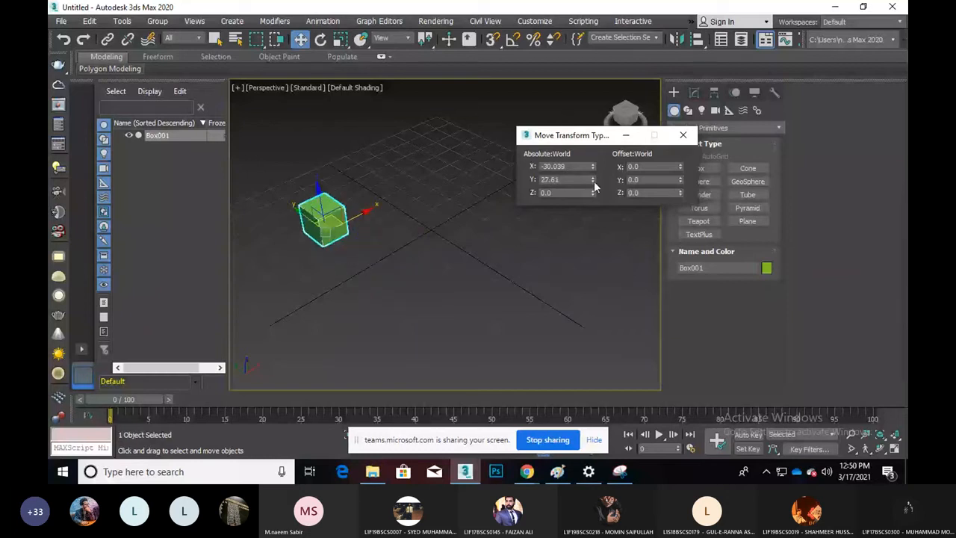
left_click_drag(595, 186, 614, 322)
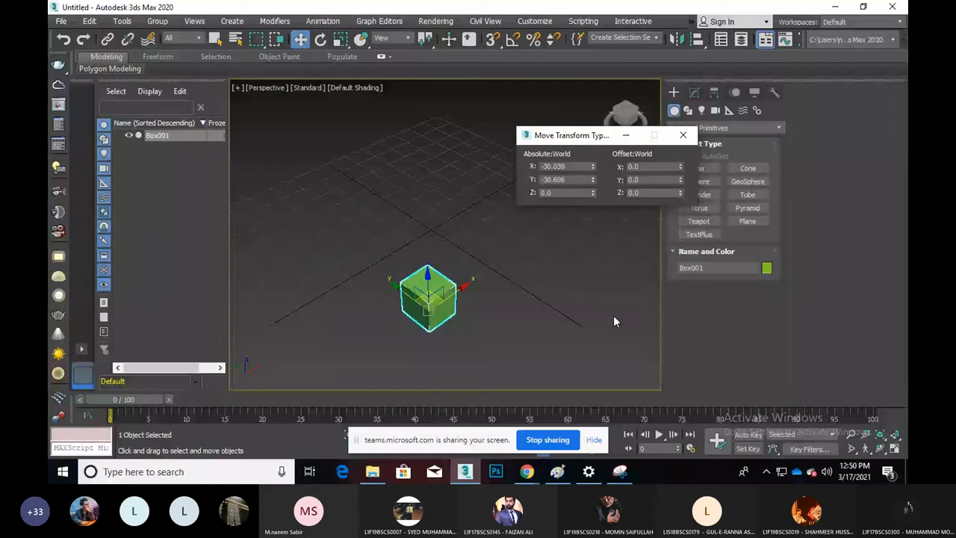
left_click_drag(592, 192, 570, 41)
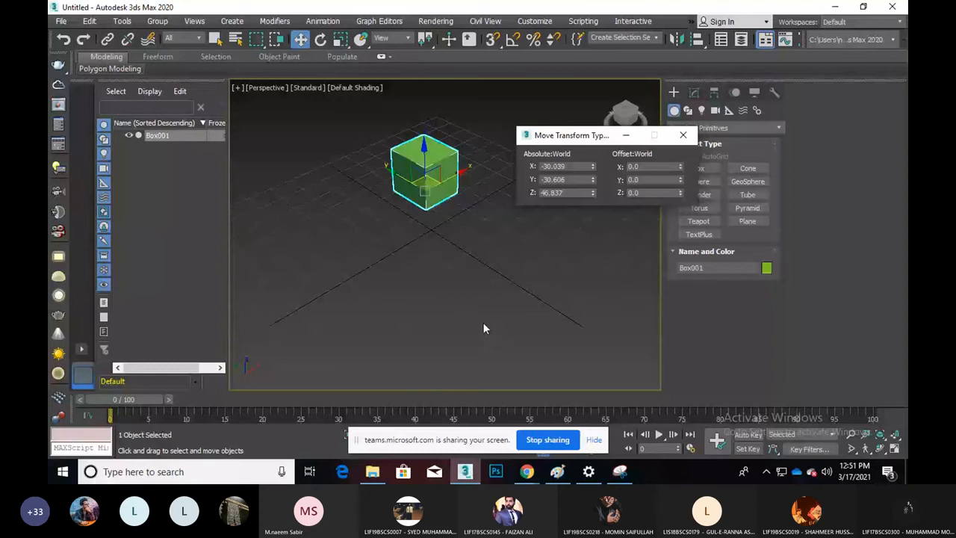
left_click(593, 191)
left_click(592, 191)
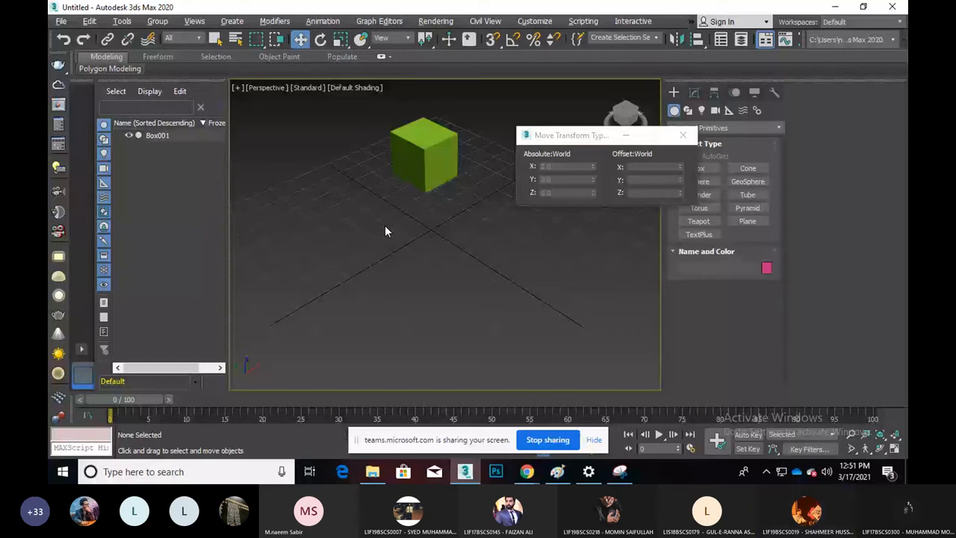
Step: Show the scene in all four viewports and move the Move Transform Type-In clear of the Front view to view the box there
key("alt+w")
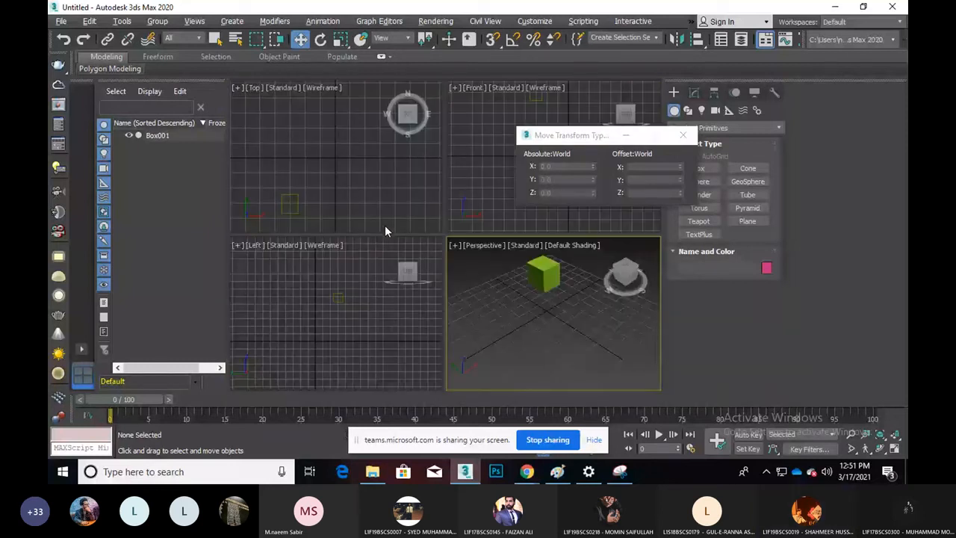
left_click_drag(583, 129, 690, 225)
middle_click_drag(547, 159, 591, 204)
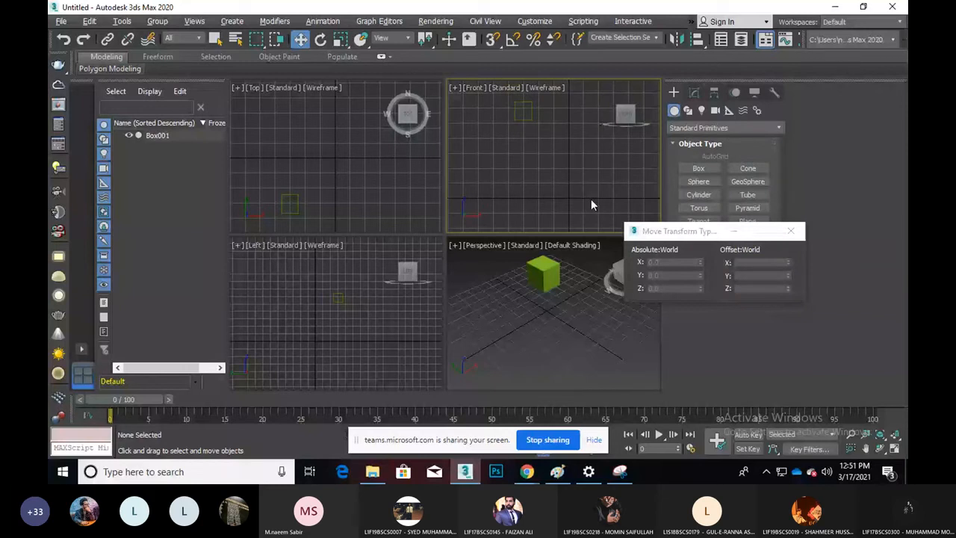
left_click(515, 103)
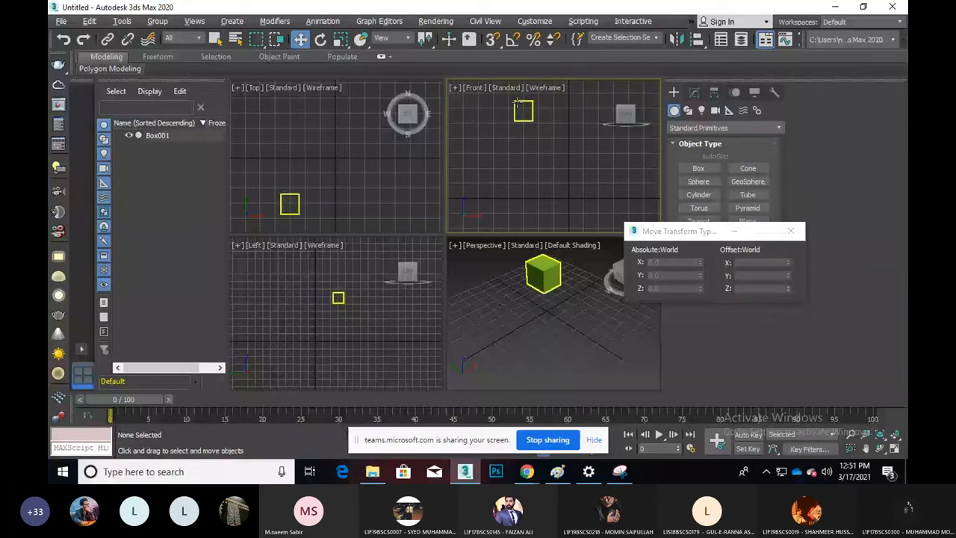
left_click(516, 104)
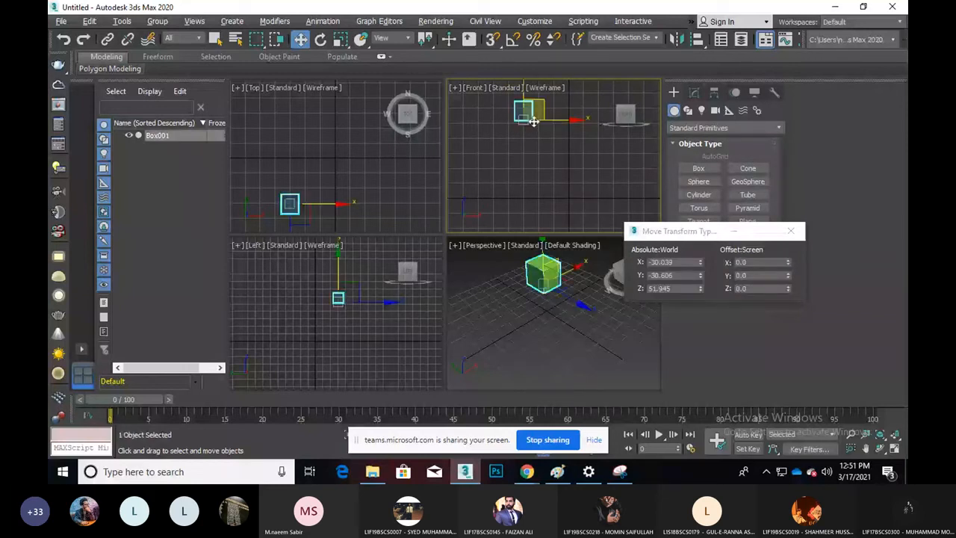
left_click(556, 324)
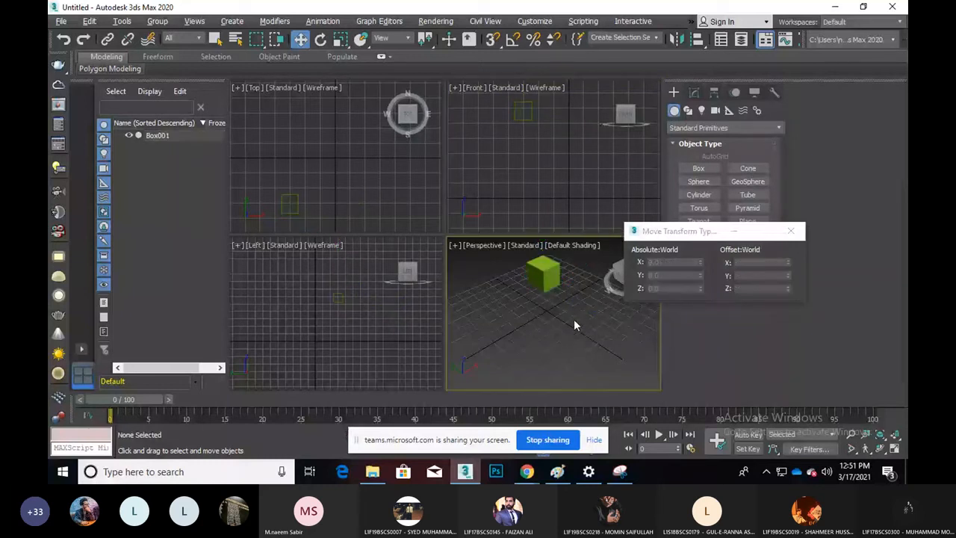
Step: Reposition the Top, Left and Front views around the box, select the box, and keep the Move Transform Type-In clear of the Perspective view
middle_click_drag(327, 175, 327, 166)
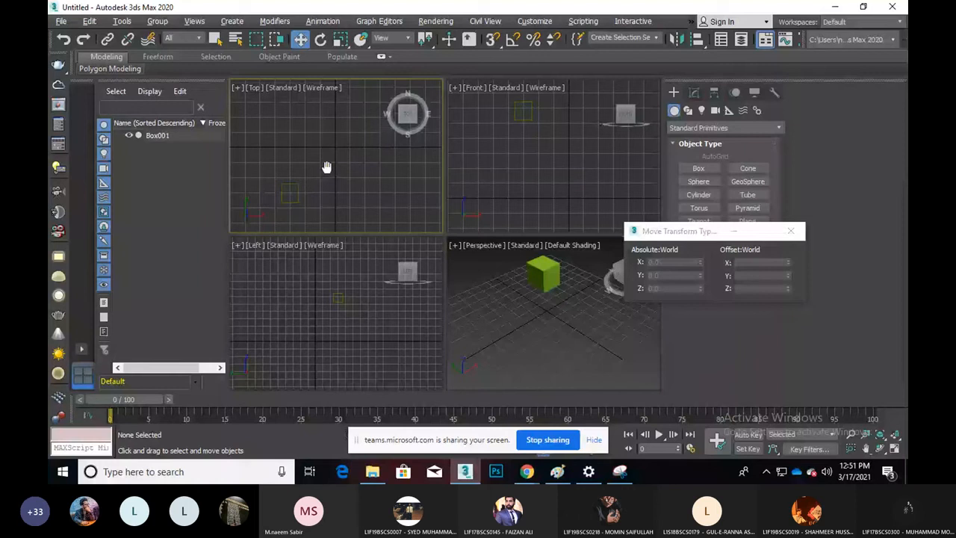
middle_click_drag(307, 321, 294, 325)
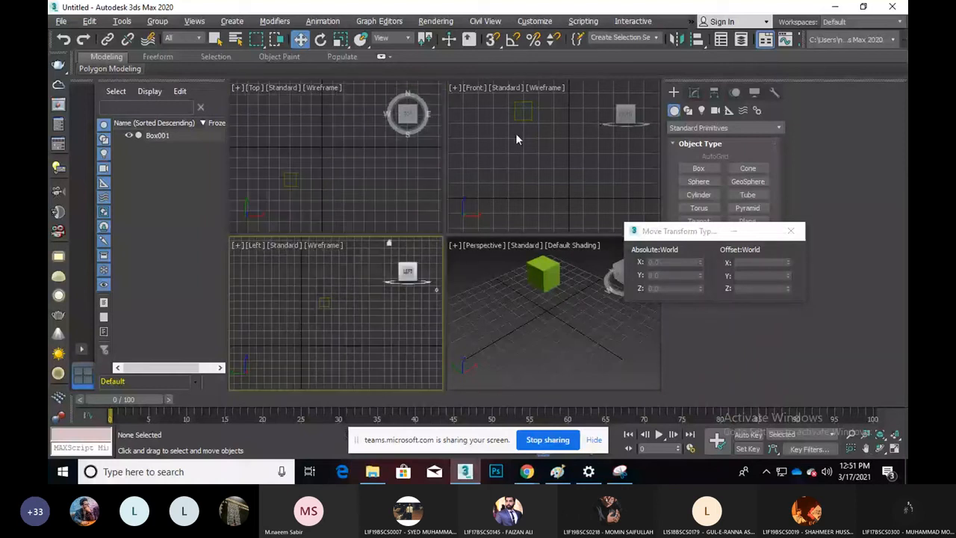
middle_click_drag(515, 139, 495, 171)
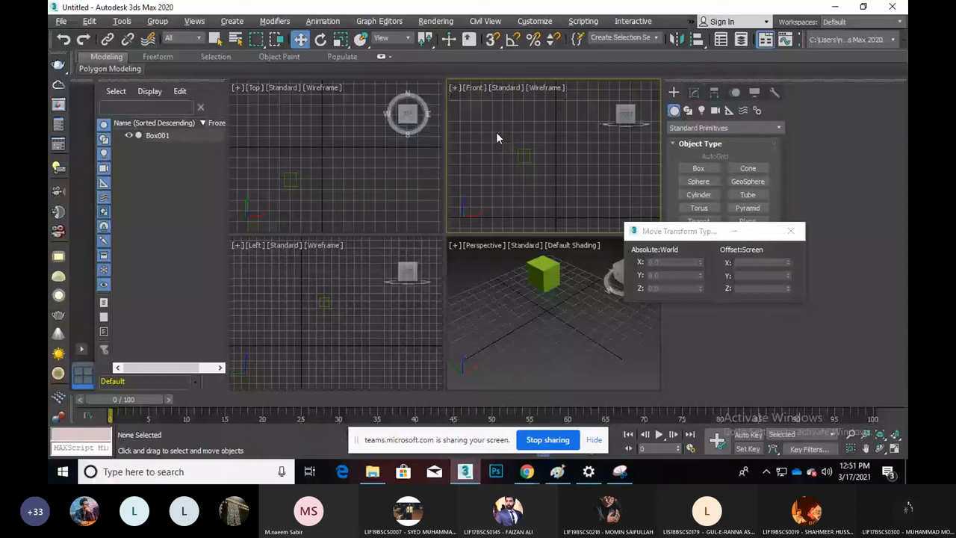
left_click_drag(497, 138, 534, 177)
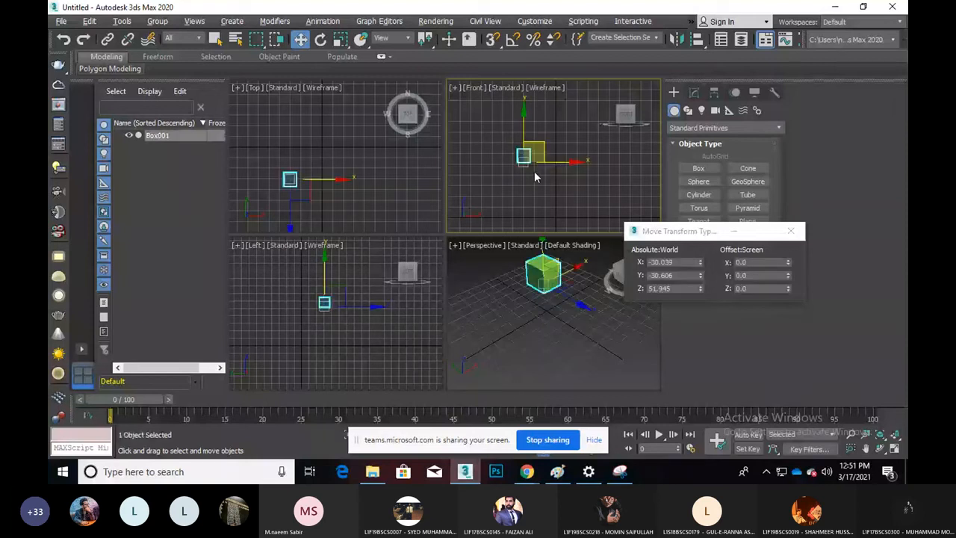
left_click_drag(671, 230, 660, 148)
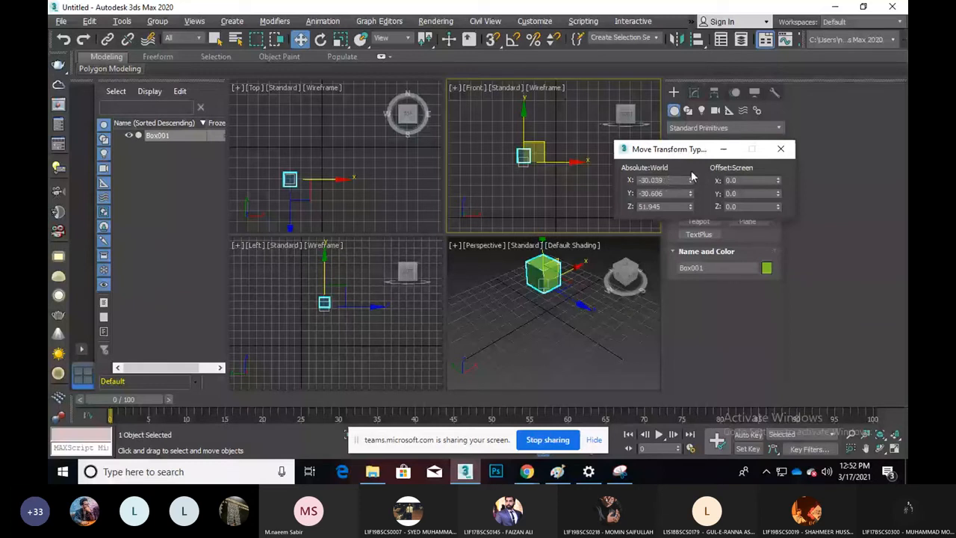
double_click(672, 180)
Step: Switch to Snipping Tool, capture the Absolute:World coordinate fields of the Move Transform Type-In, and circle the X spinner in red
key("alt+Tab")
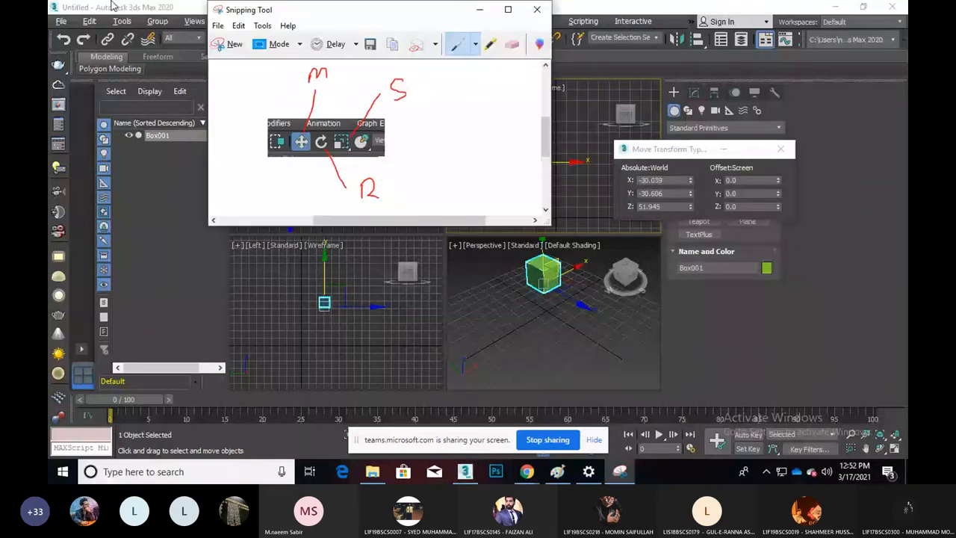
left_click(227, 43)
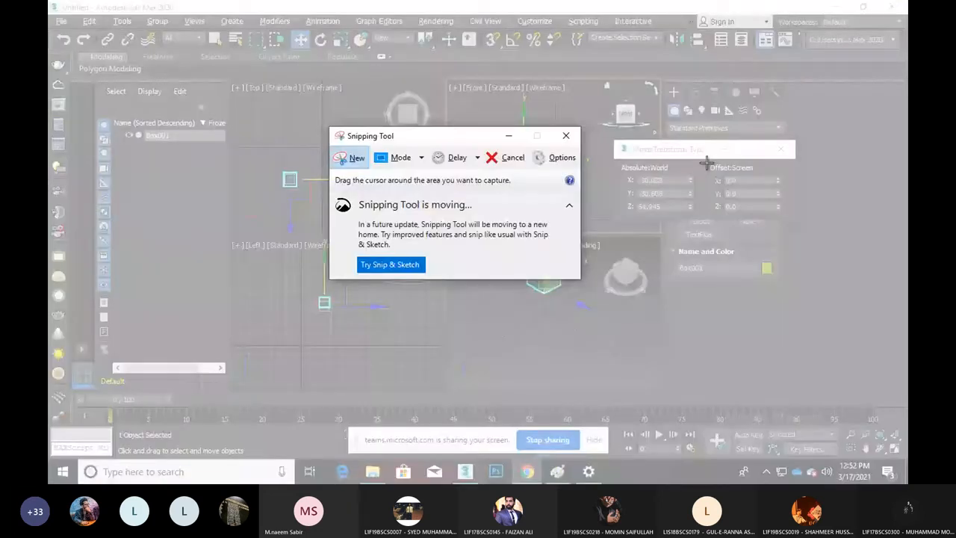
left_click_drag(705, 163, 618, 225)
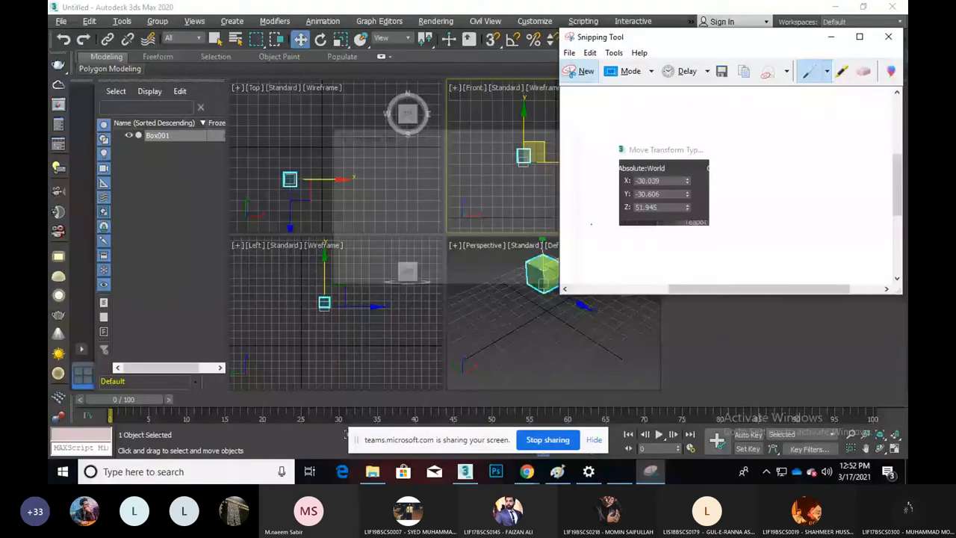
left_click_drag(682, 175, 693, 177)
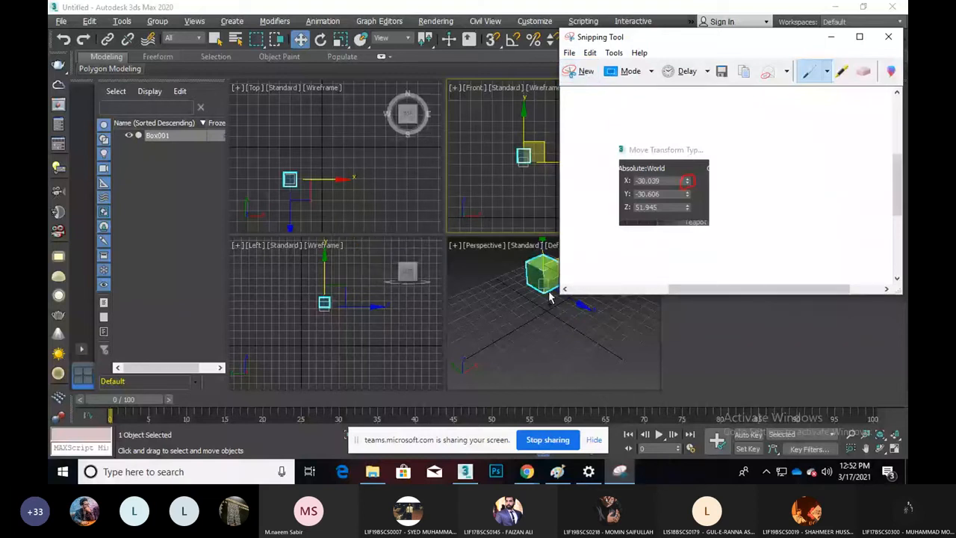
Step: Send the annotated coordinate snip in the Microsoft Teams meeting chat and return to 3ds Max
left_click(529, 475)
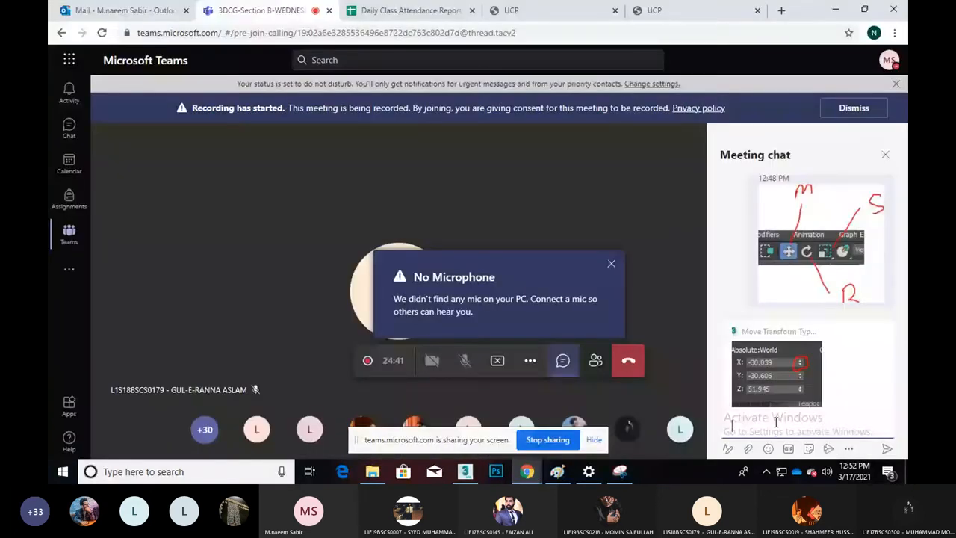
key("Return")
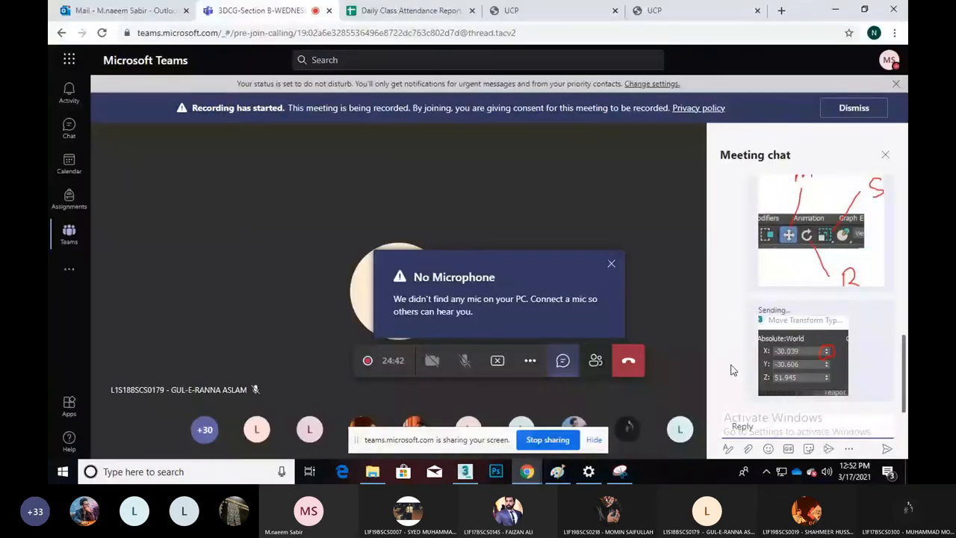
key("alt+Tab")
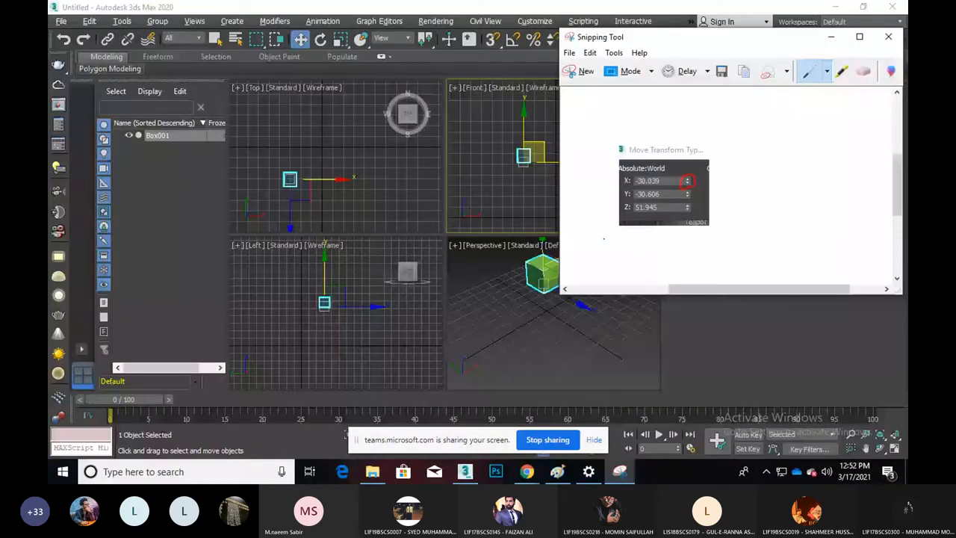
key("alt+Tab")
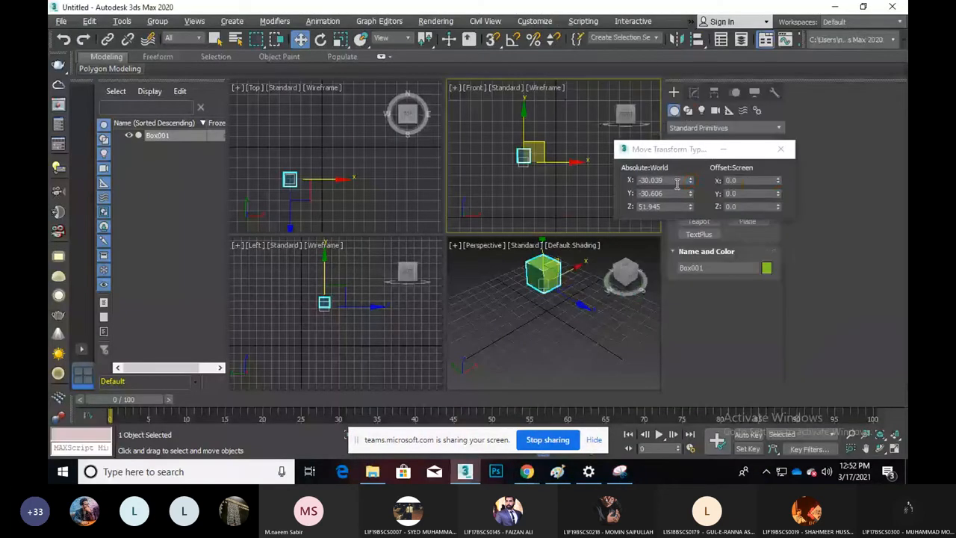
Step: Reset the box's absolute world X, Y and Z to 0 and inspect it at the origin in the Perspective view
right_click(690, 181)
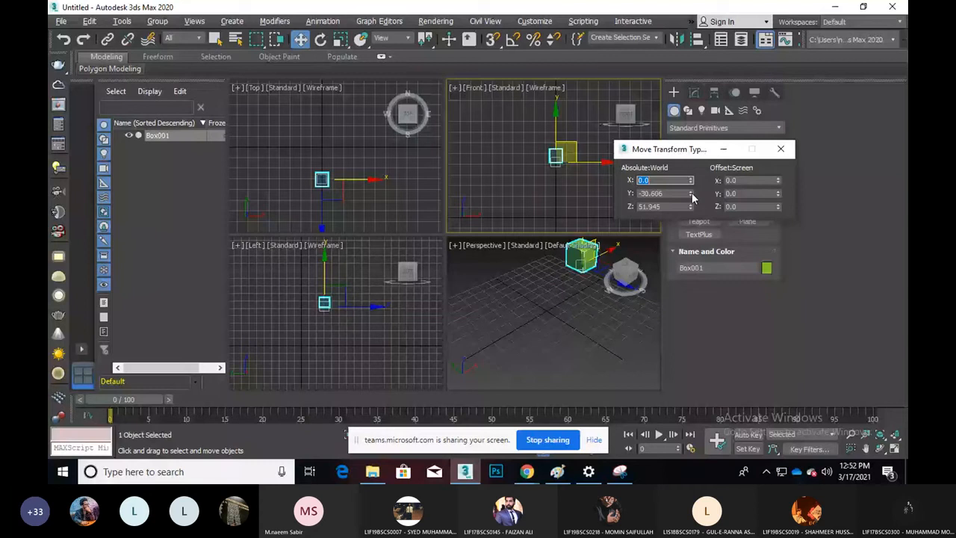
right_click(691, 194)
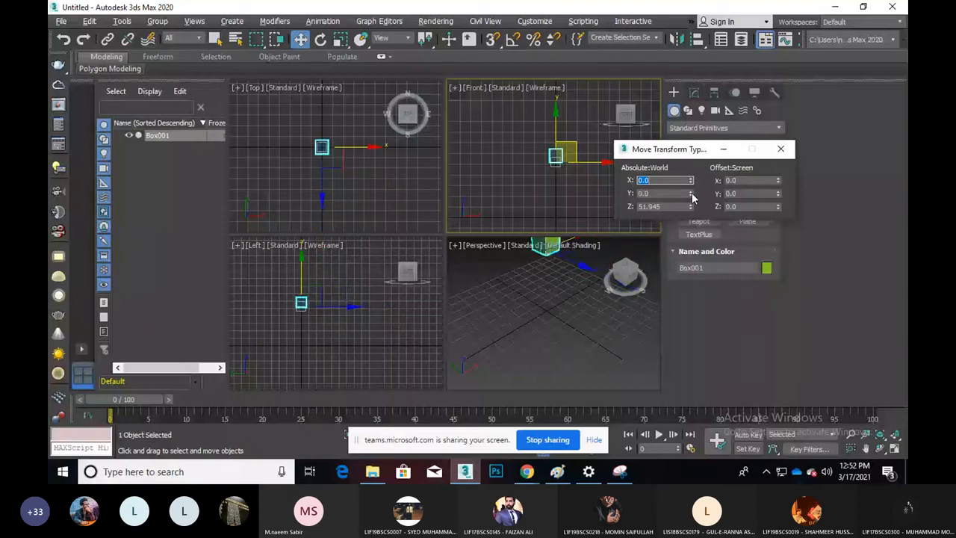
right_click(690, 207)
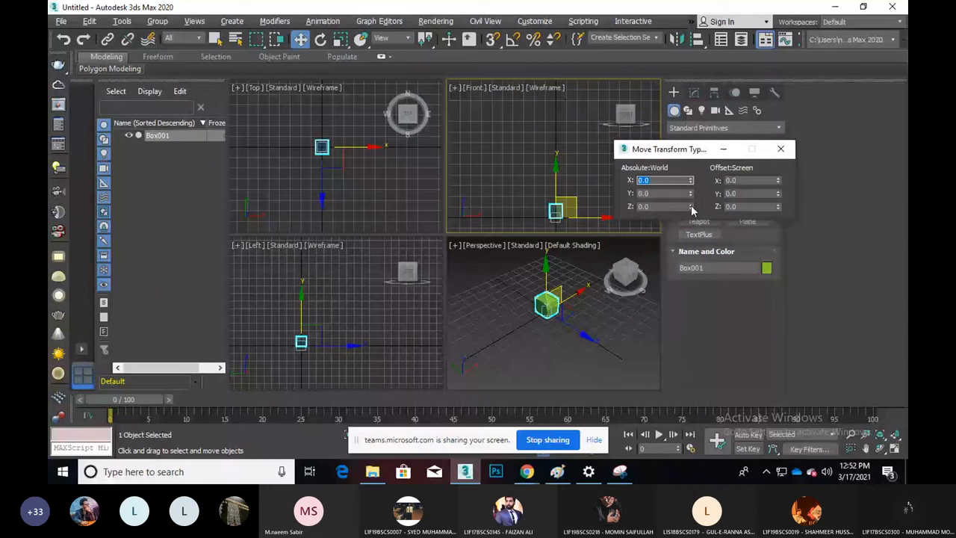
left_click(542, 353)
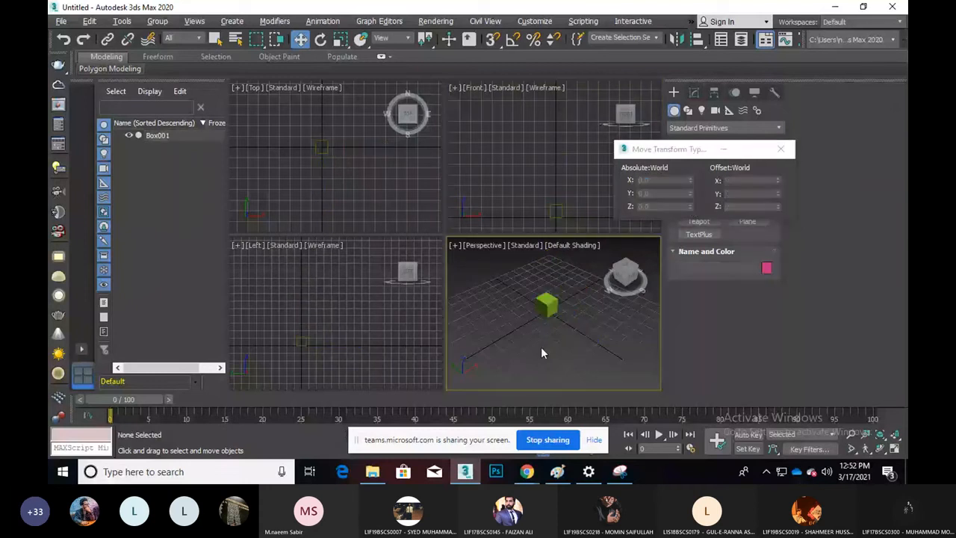
scroll(556, 351, "up", 5)
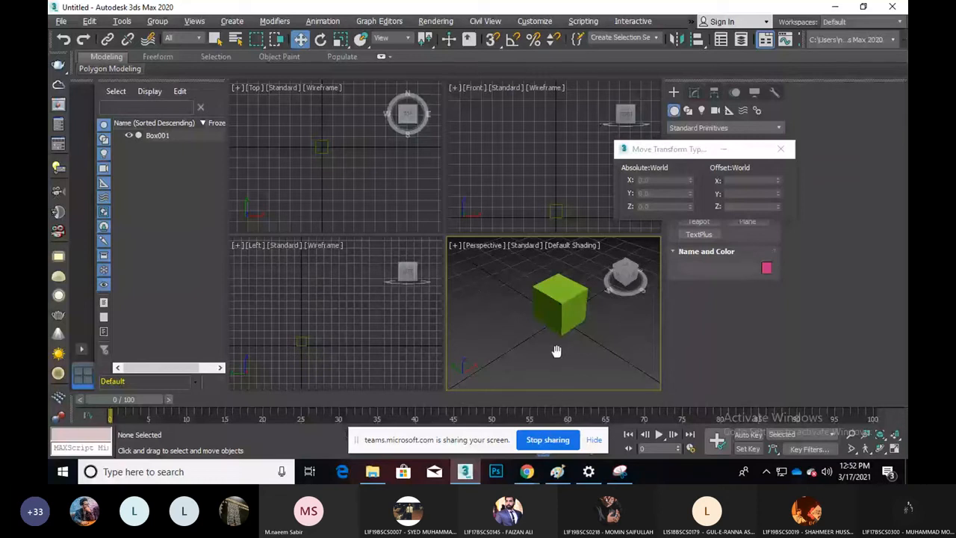
scroll(556, 351, "down", 5)
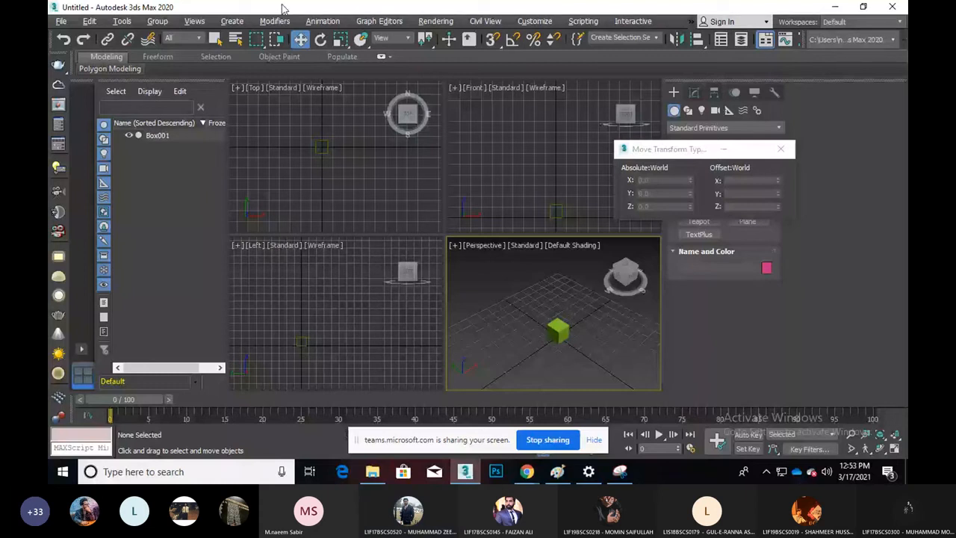
Step: Close the Move Transform Type-In and delete the box from the scene
left_click(781, 148)
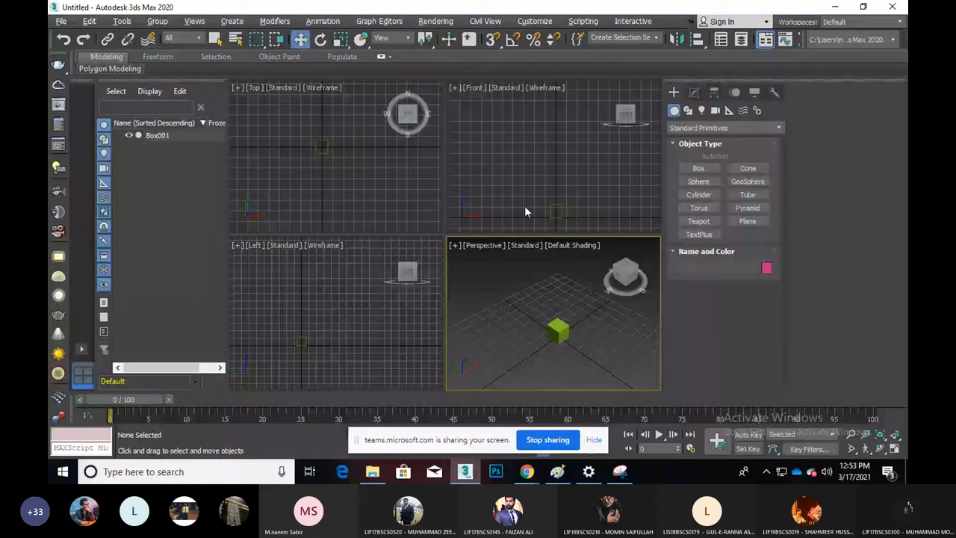
left_click(562, 340)
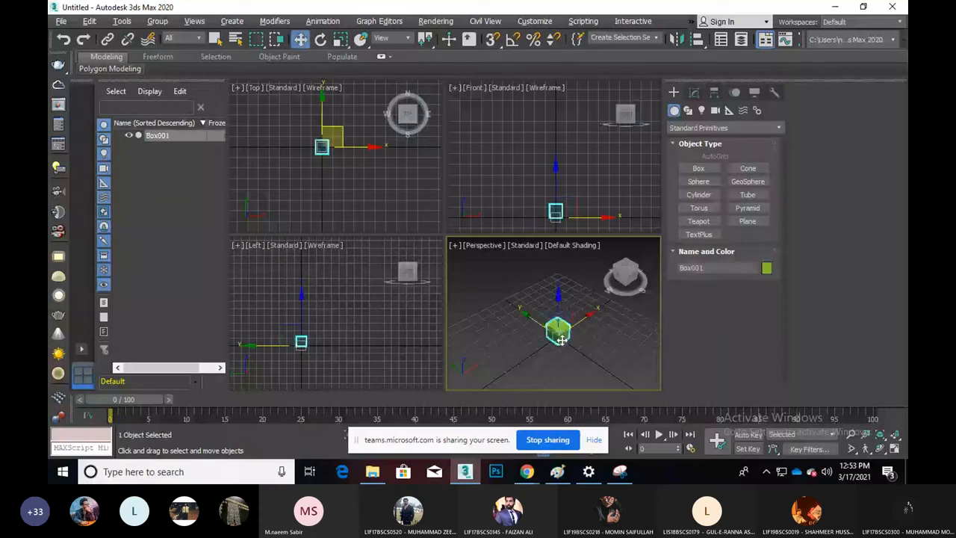
key("Delete")
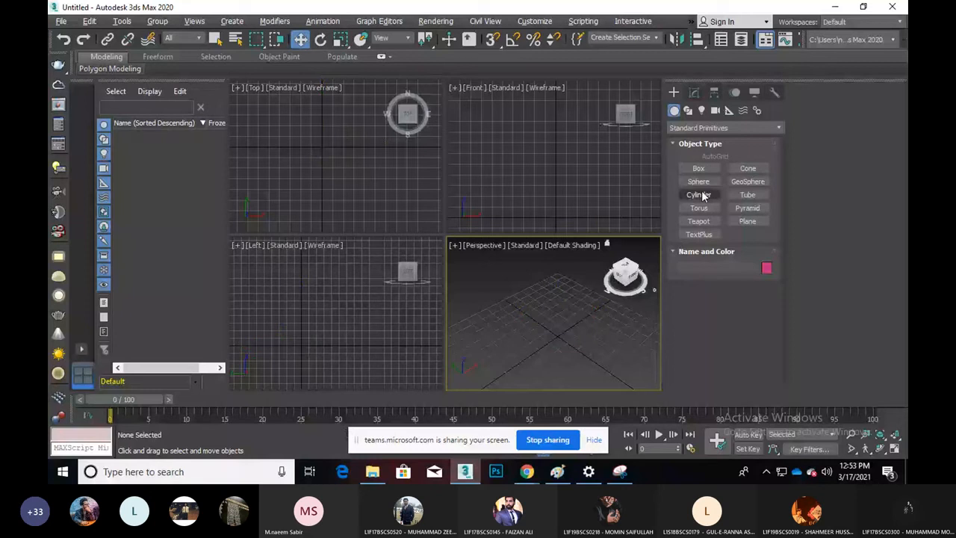
Step: Create a pointed cone near the origin in the Perspective view with a base radius of about 8.7 and a height of about 57
left_click(747, 168)
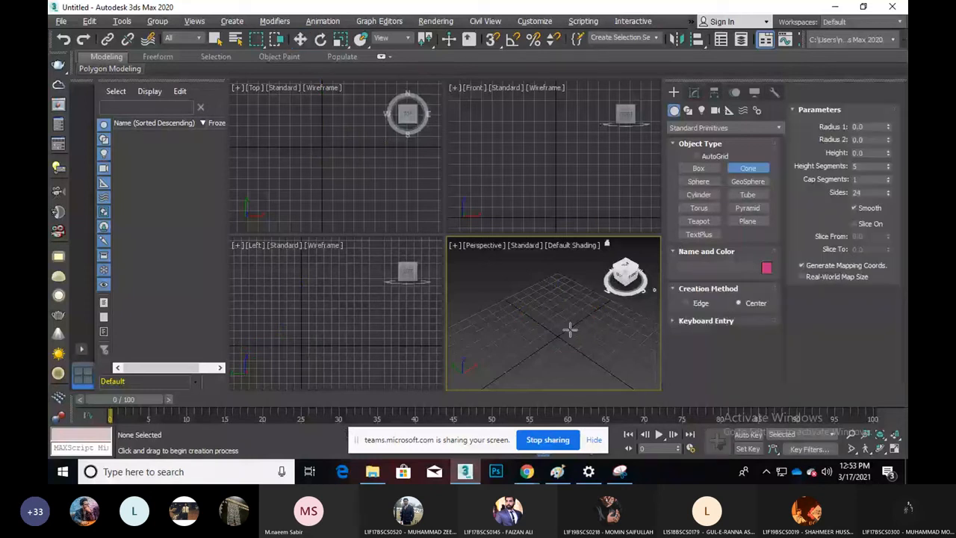
left_click_drag(569, 328, 575, 335)
left_click(558, 277)
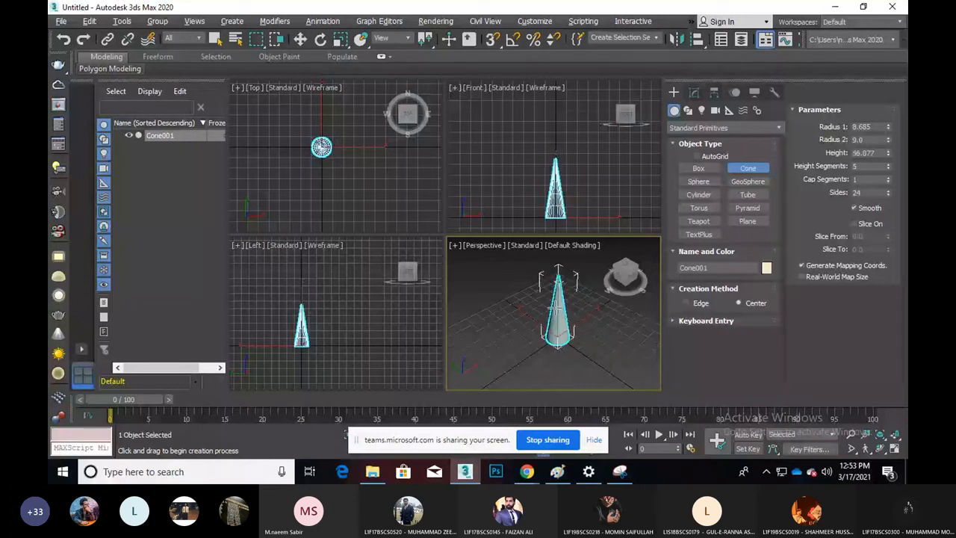
right_click(594, 218)
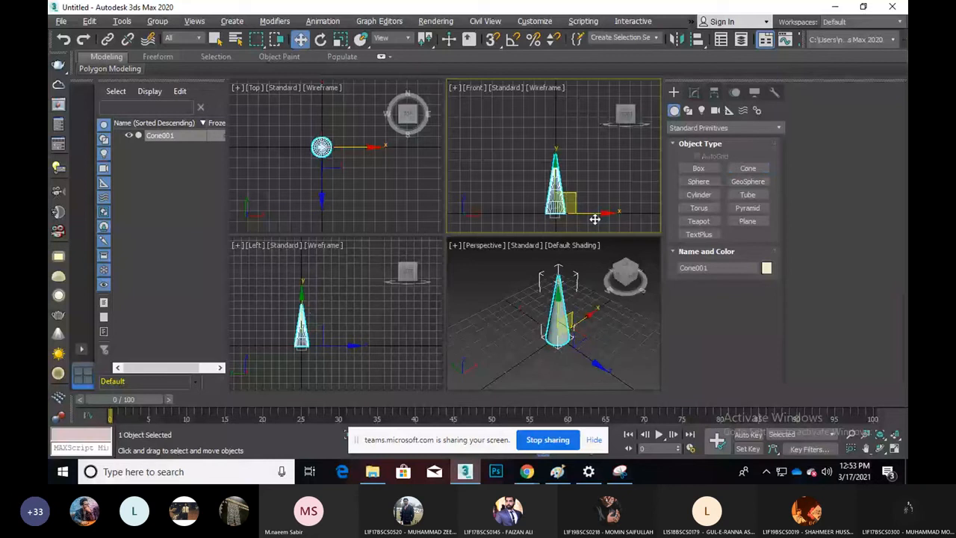
Step: Maximize the Front view around the cone and check its absolute world position in the Move Transform Type-In
left_click(893, 448)
middle_click_drag(519, 259, 489, 215)
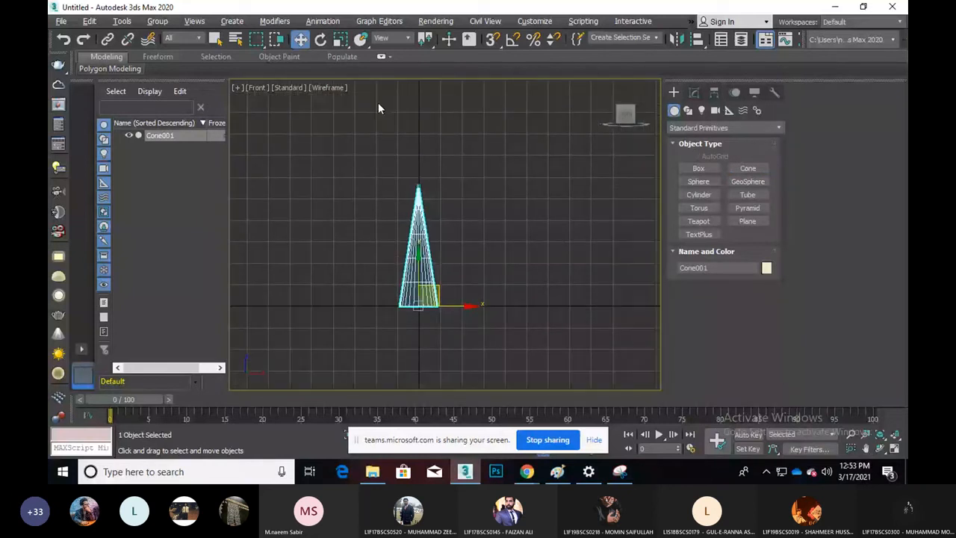
key("F12")
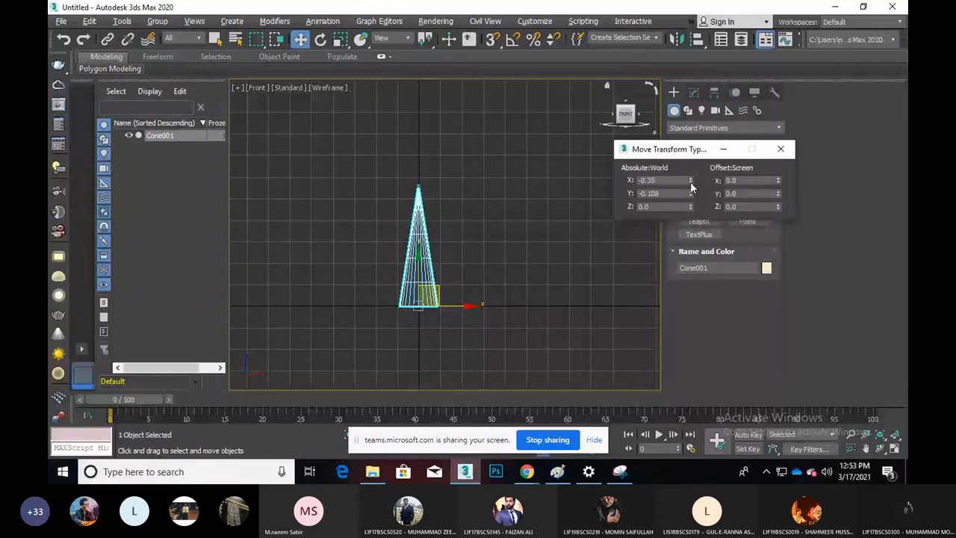
left_click(486, 277)
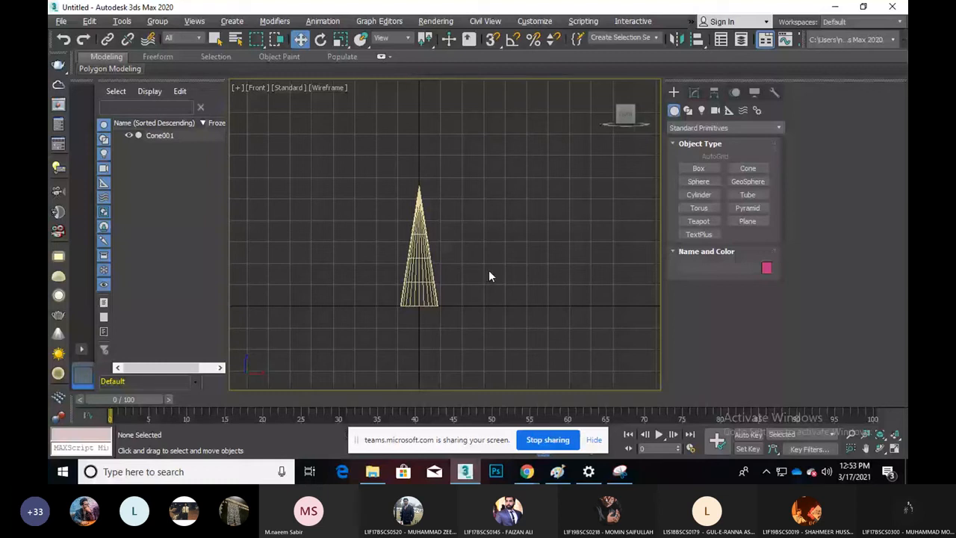
Step: Try rotating the cone freehand about its base in the Front view and undo the rotation
left_click(431, 252)
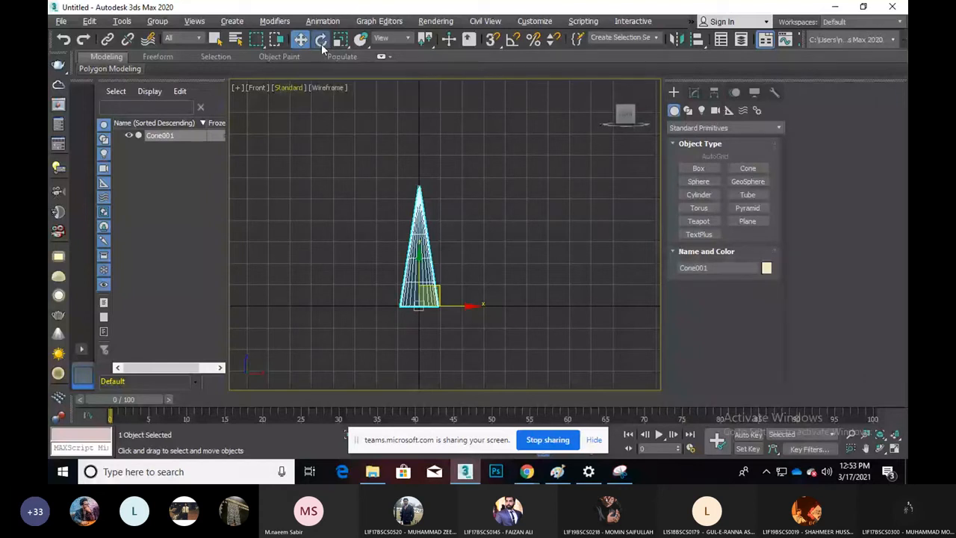
left_click(320, 41)
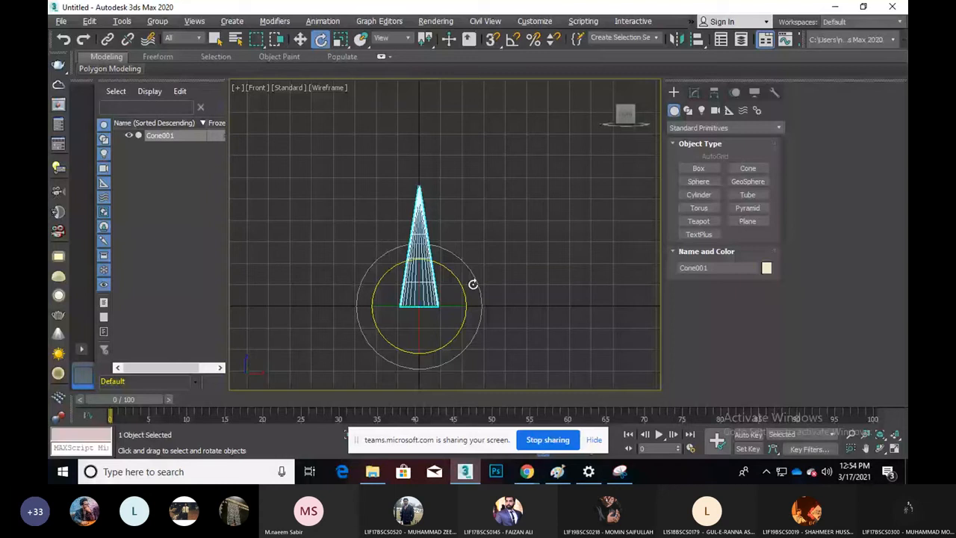
left_click_drag(456, 257, 485, 263)
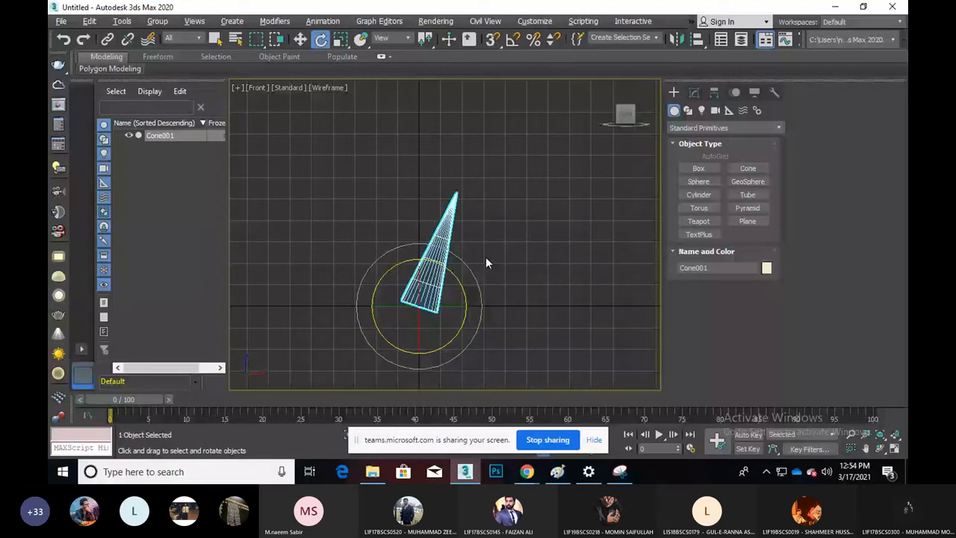
key("ctrl+z")
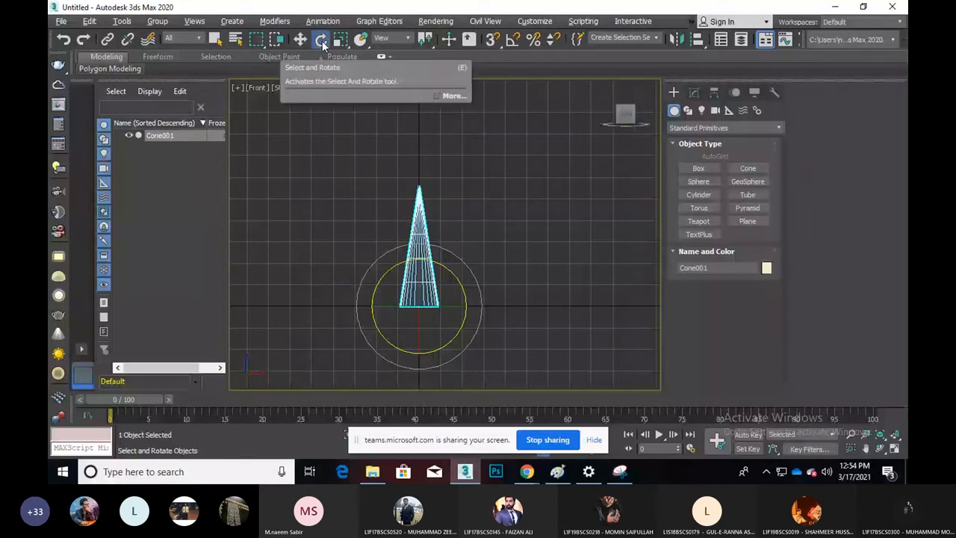
Step: Open the Rotate Transform Type-In for the cone and set its absolute world X rotation to 90 degrees
right_click(322, 41)
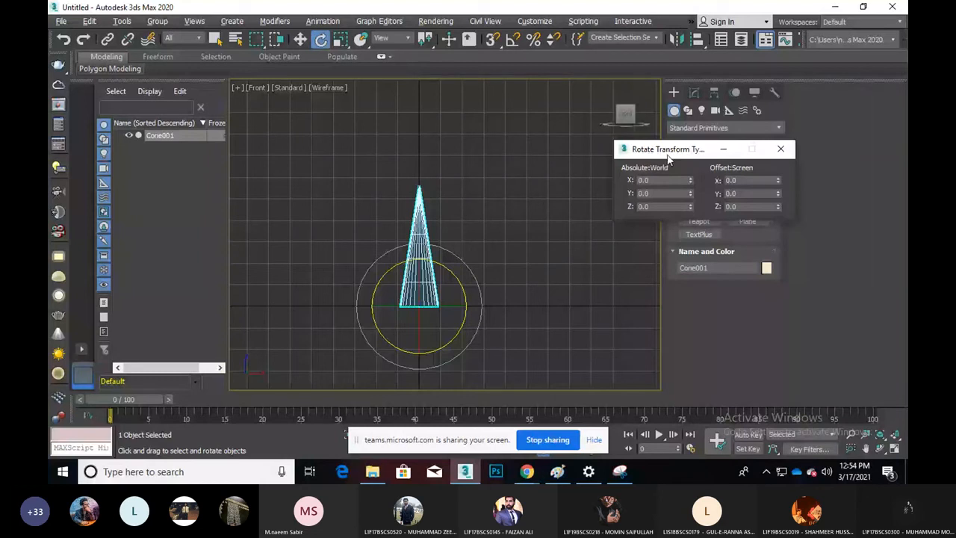
left_click_drag(668, 157, 562, 201)
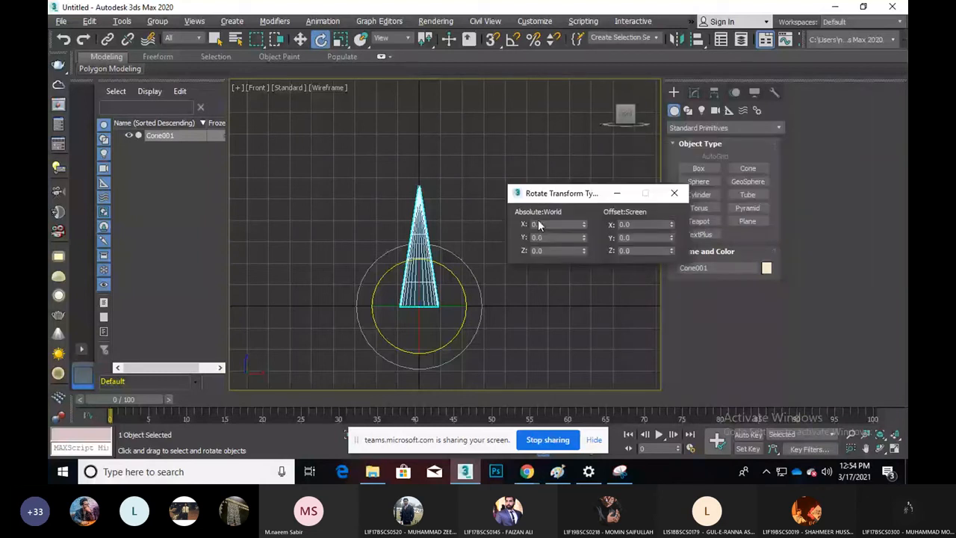
left_click(540, 225)
left_click(571, 251)
left_click(568, 224)
type("90")
key("Return")
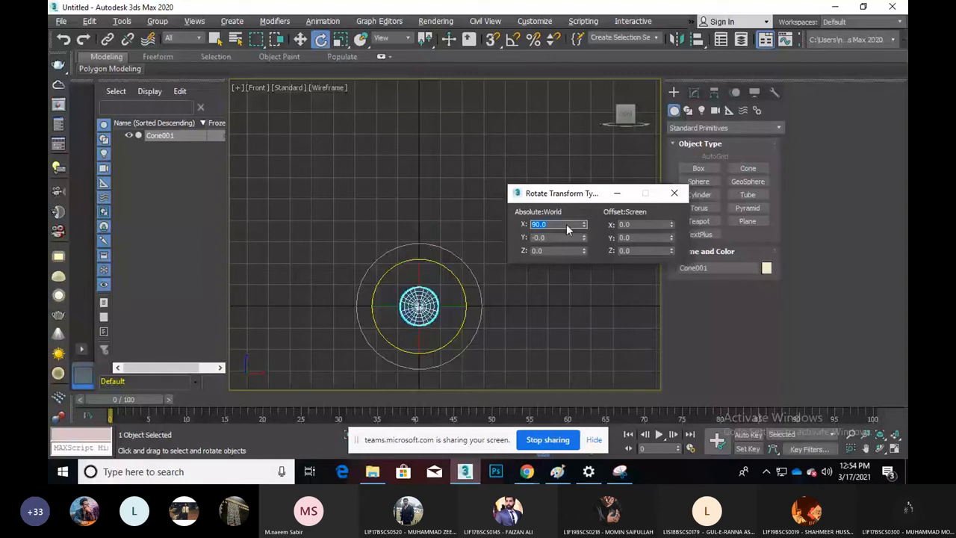
Step: Set the cone's absolute world rotation to X 0 and Y 45 degrees and inspect it in the maximized Perspective view
type("0")
key("Return")
key("Tab")
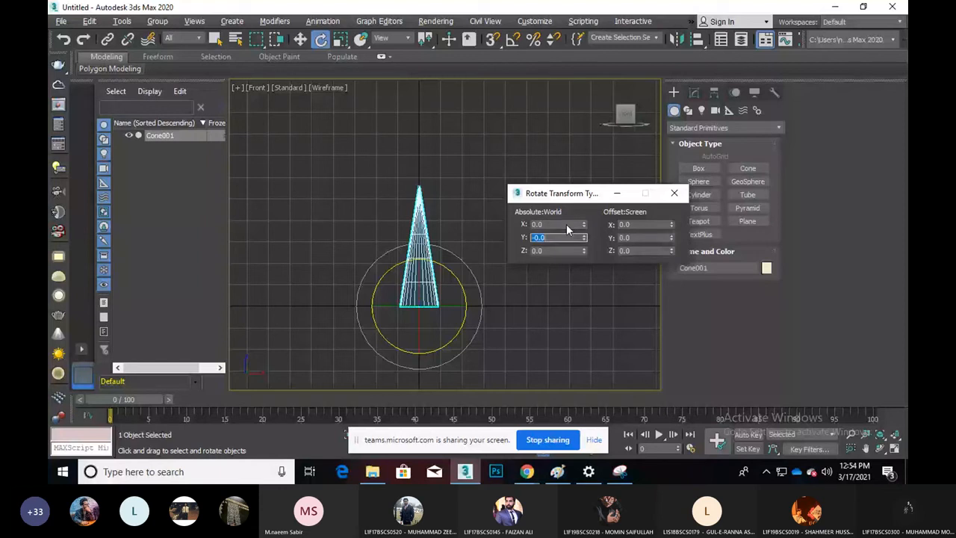
type("45")
key("Return")
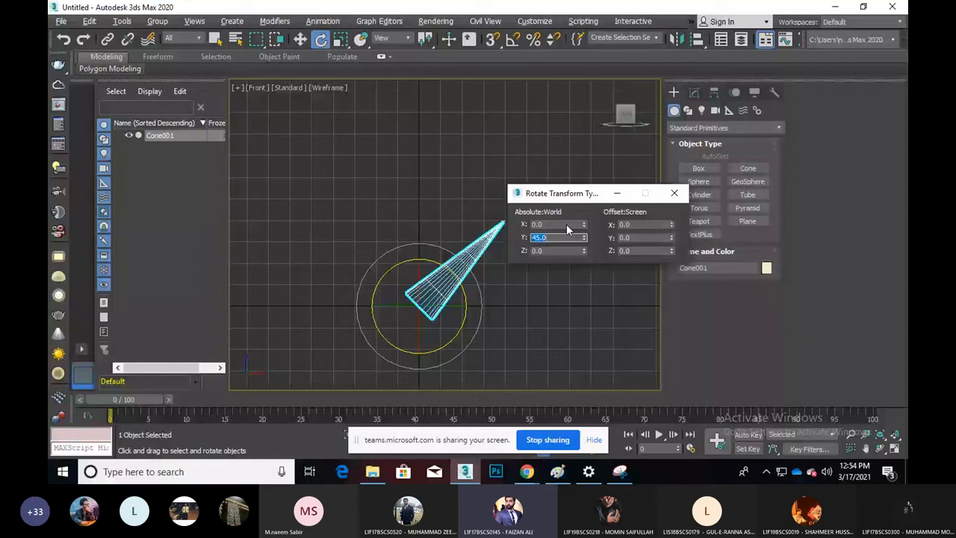
key("alt+w")
right_click(612, 369)
key("alt+w")
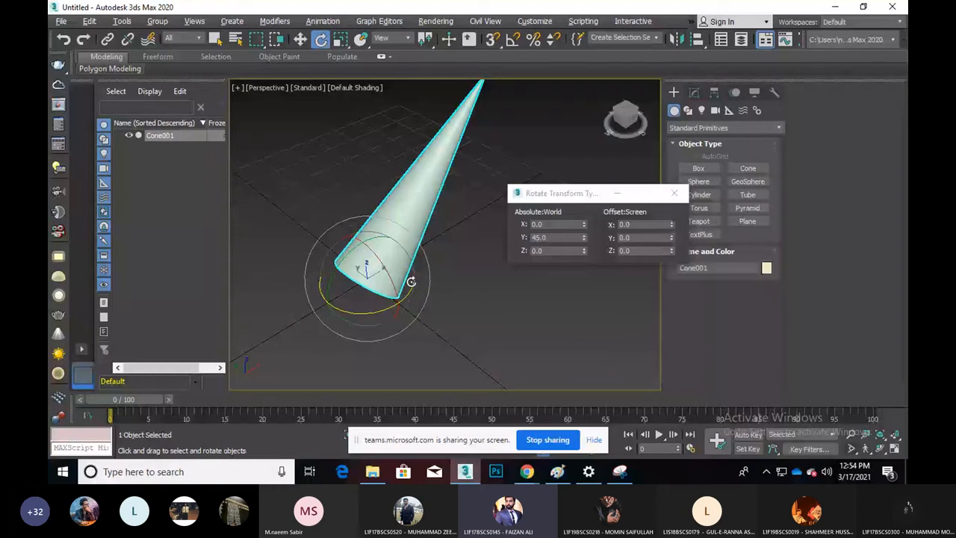
scroll(410, 282, "down", 3)
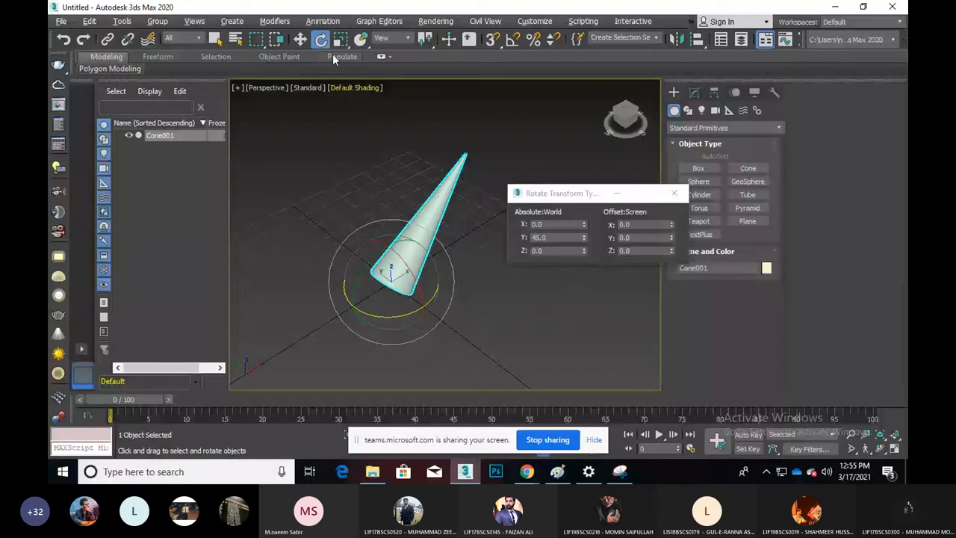
Step: Compare the cone's Move and Rotate gizmos, ending with the Move tool active
left_click(298, 38)
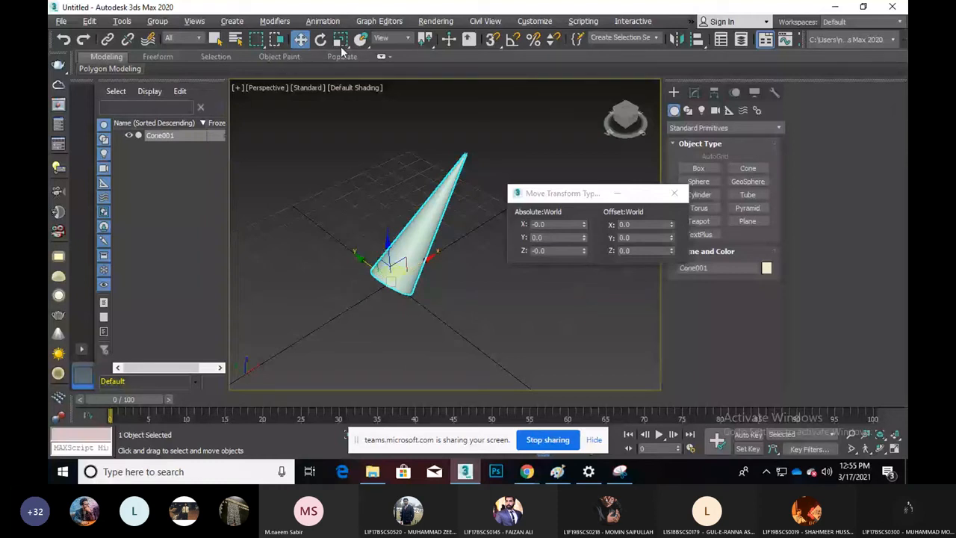
key("e")
key("w")
Step: Switch to Microsoft Teams, send "Gizmo" in the meeting chat and return to 3ds Max
left_click(527, 473)
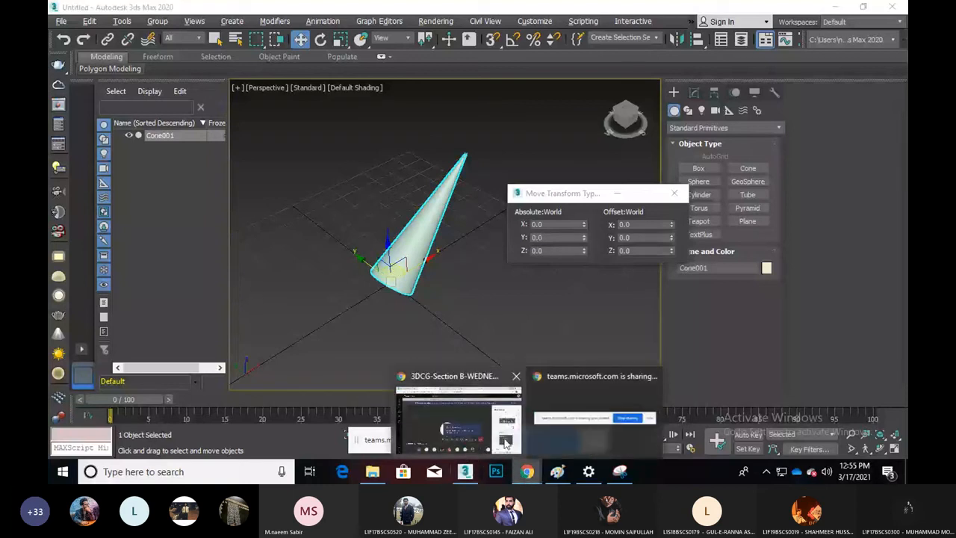
left_click(505, 443)
left_click(751, 433)
type("Giz")
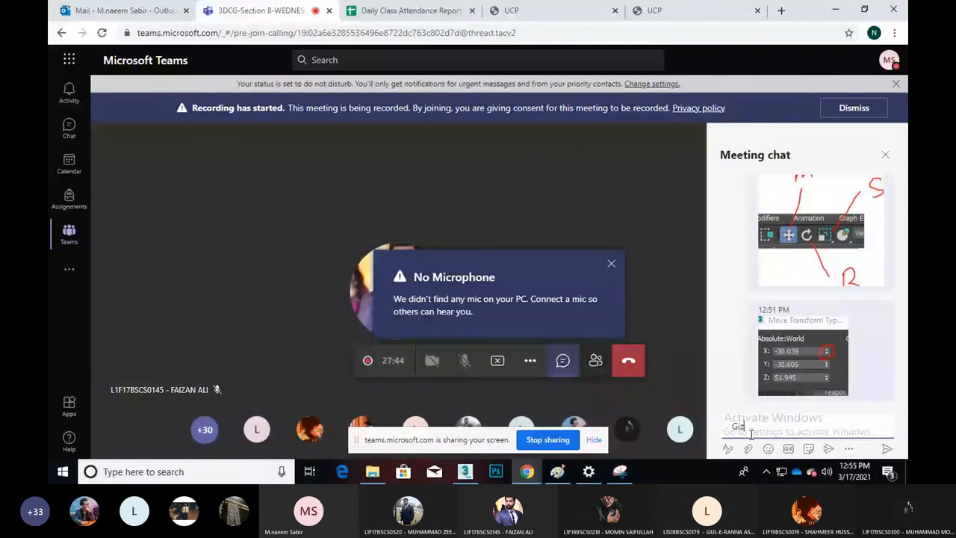
type("mo")
key("Return")
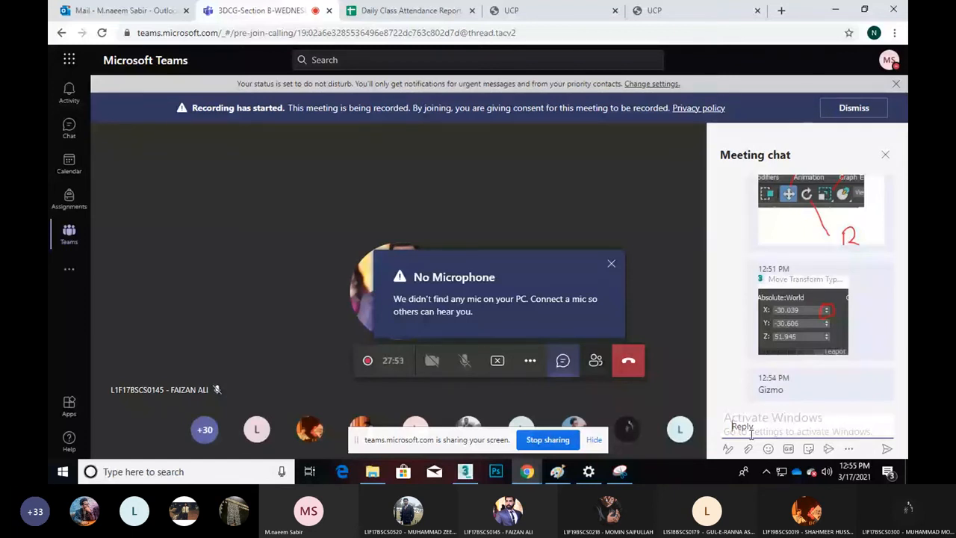
key("alt+Tab")
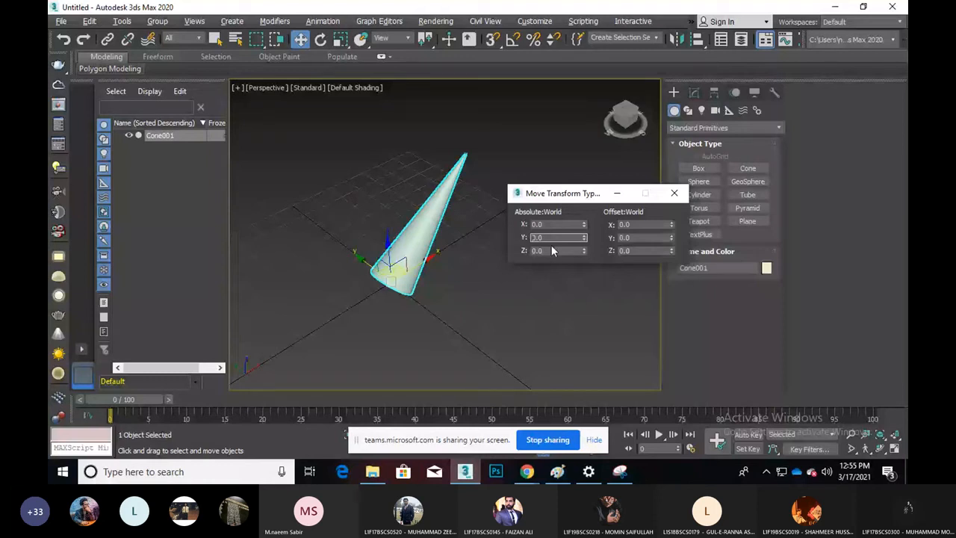
Step: Undo the cone's Y rotation and move the cone along positive X away from the origin in the Front view
key("ctrl+z")
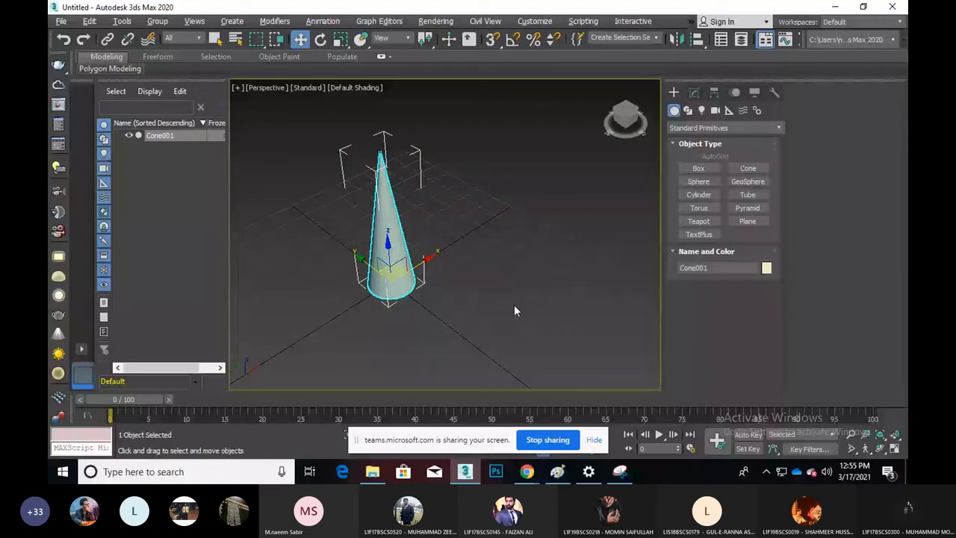
key("f")
key("ctrl+z")
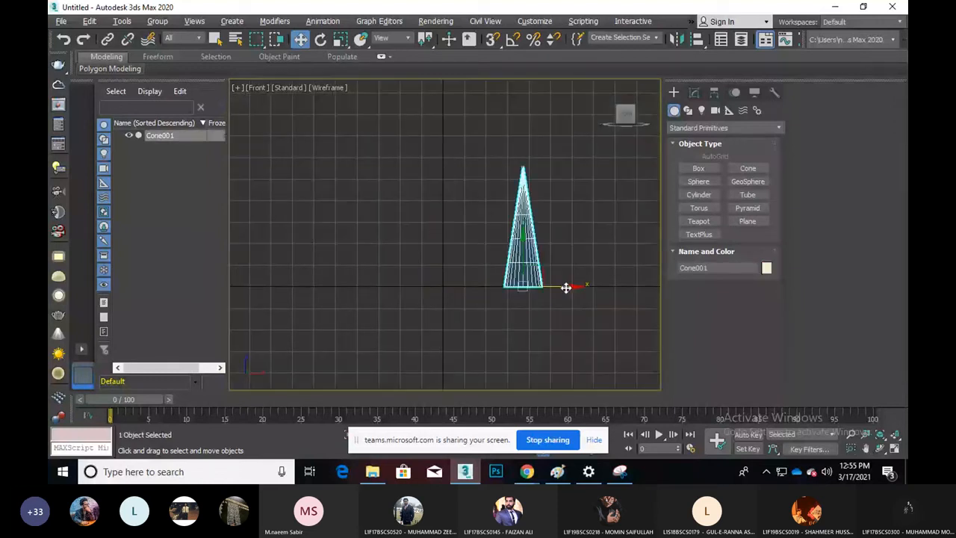
left_click_drag(566, 287, 577, 289)
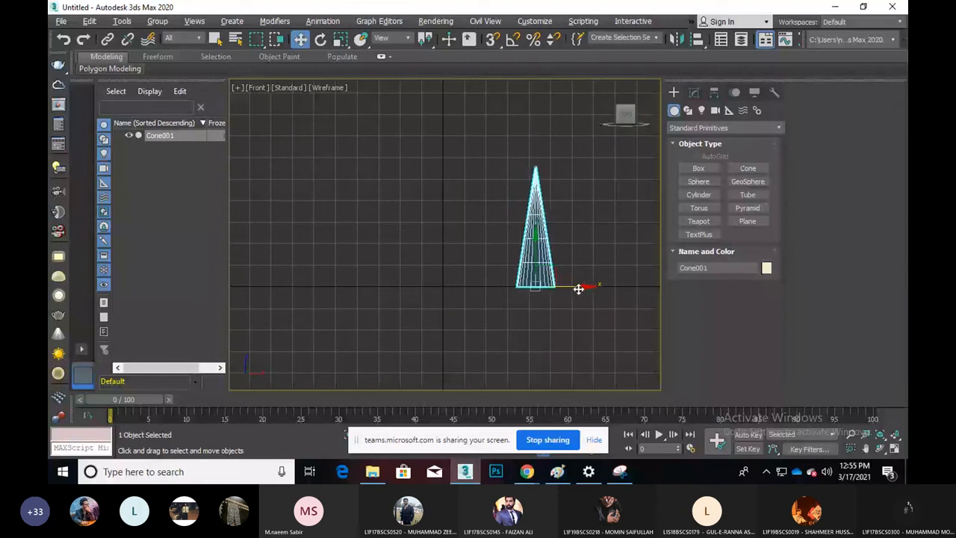
Step: Reselect the cone and examine the pivot point at the centre of its base in the Front view
left_click(443, 197)
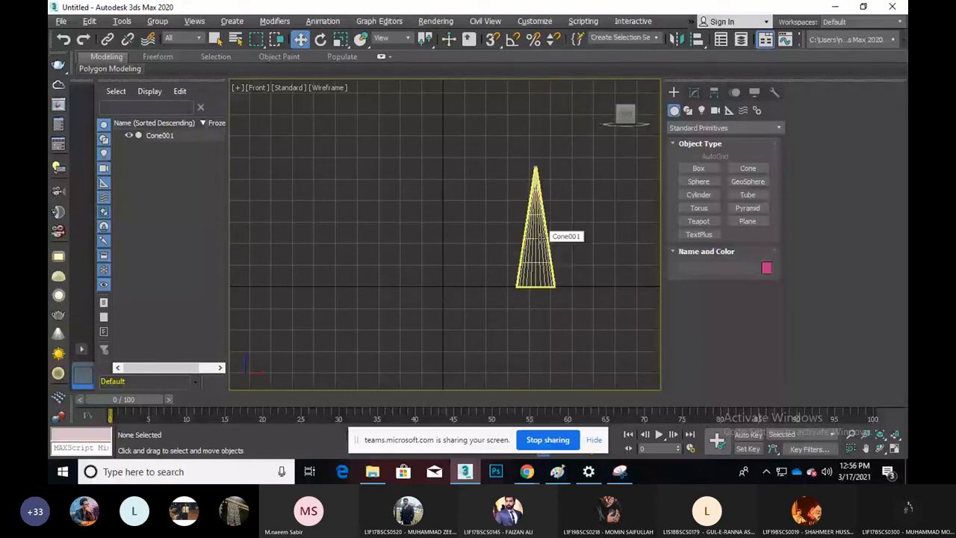
left_click(539, 235)
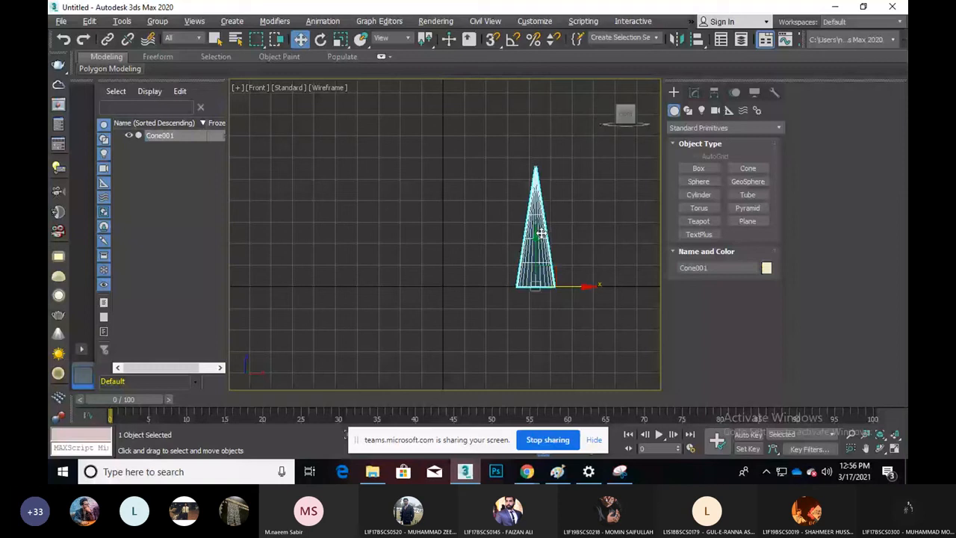
scroll(519, 264, "up", 5)
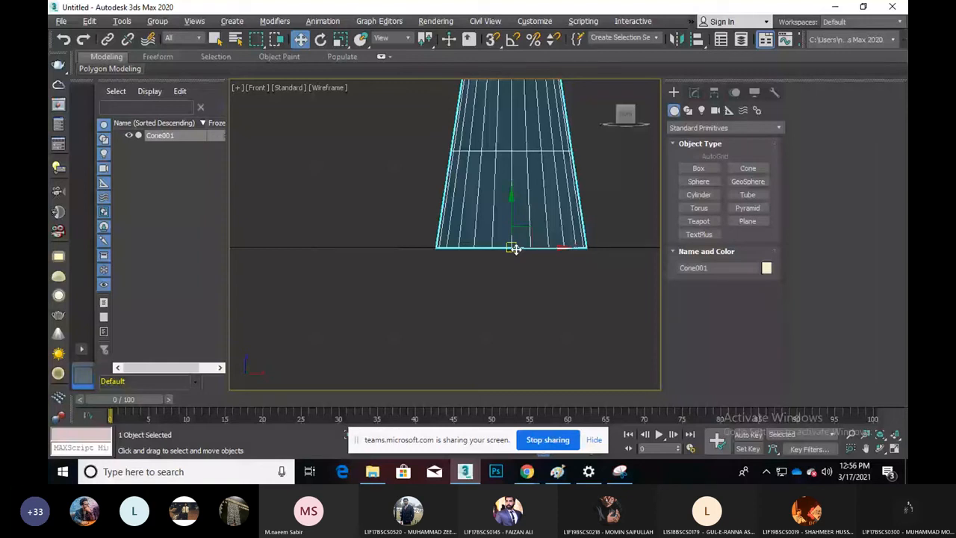
scroll(516, 248, "down", 5)
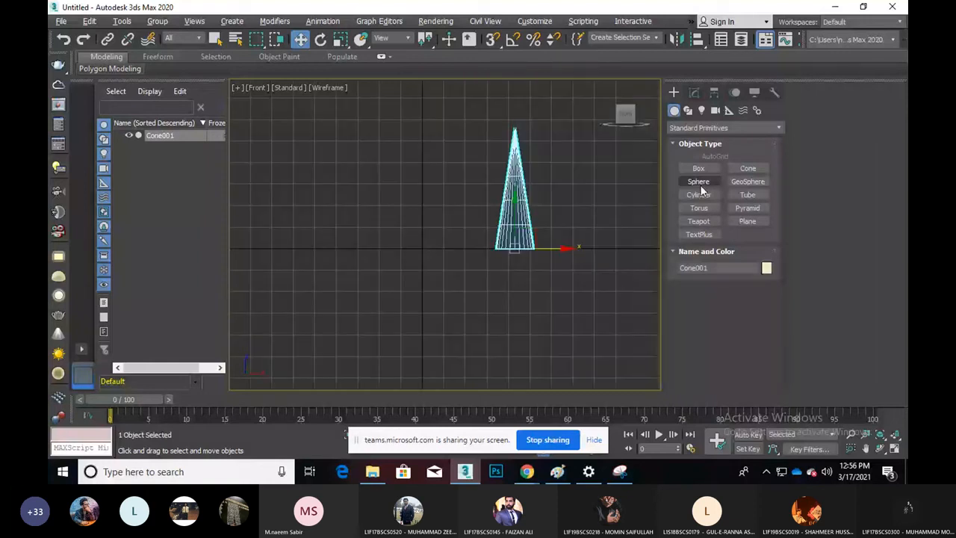
Step: Create a box in the Perspective view, about 27.4 long, 19 wide and 33 high, on the opposite side of the origin from the cone
left_click(698, 168)
key("alt+w")
left_click_drag(483, 349, 509, 377)
left_click(487, 337)
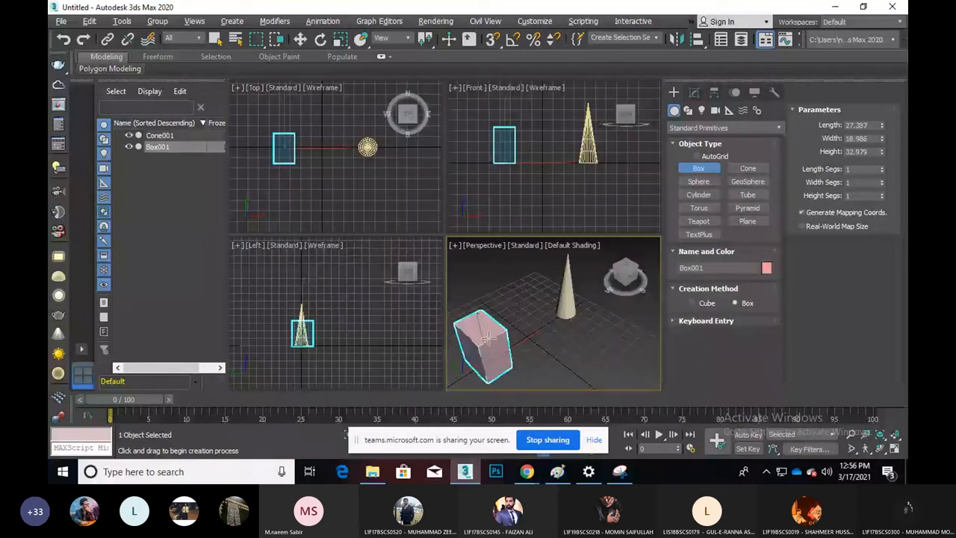
Step: Examine where the Move gizmo and pivot sit on the box and on the cone in the Front view
key("w")
scroll(502, 163, "up", 3)
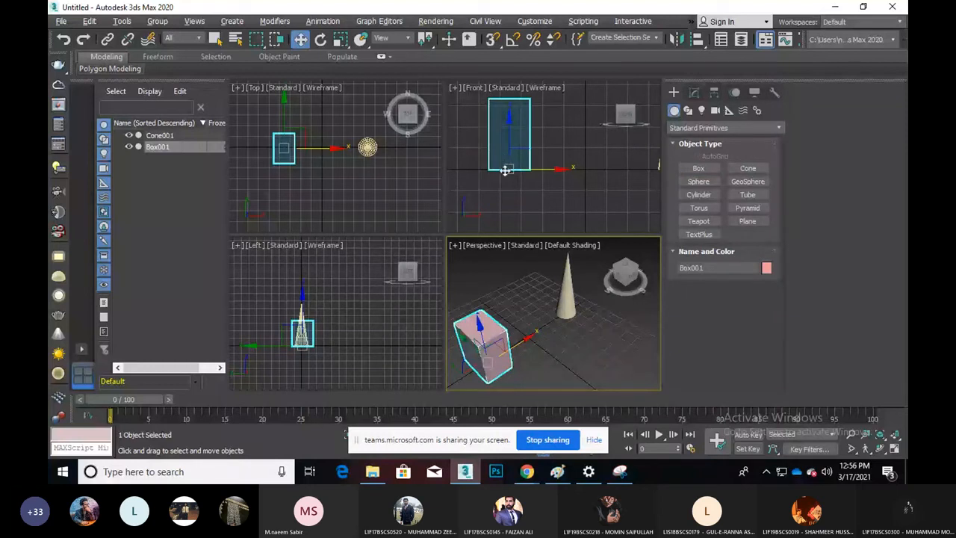
scroll(506, 170, "down", 3)
left_click(505, 163)
scroll(505, 164, "up", 5)
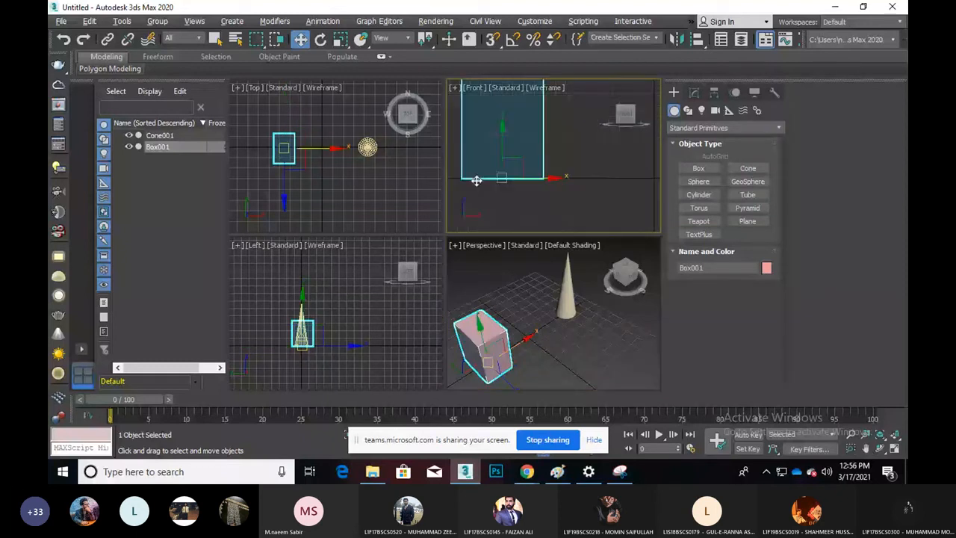
scroll(493, 177, "down", 5)
left_click(593, 170)
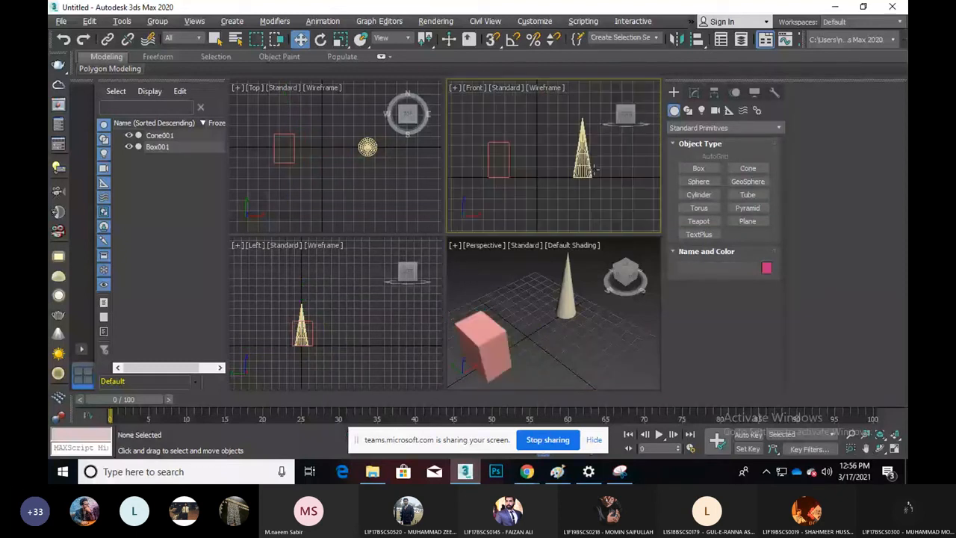
left_click(589, 172)
scroll(584, 178, "up", 5)
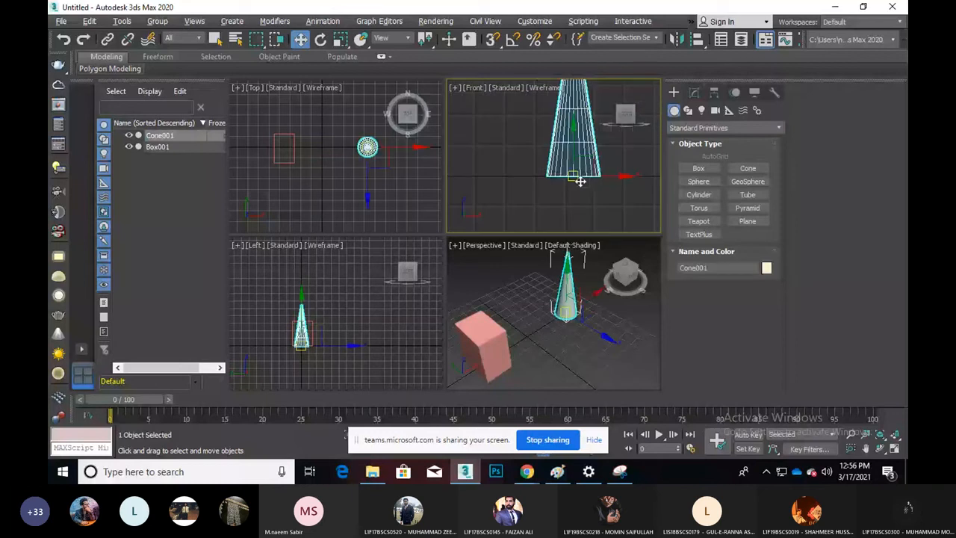
scroll(575, 181, "down", 5)
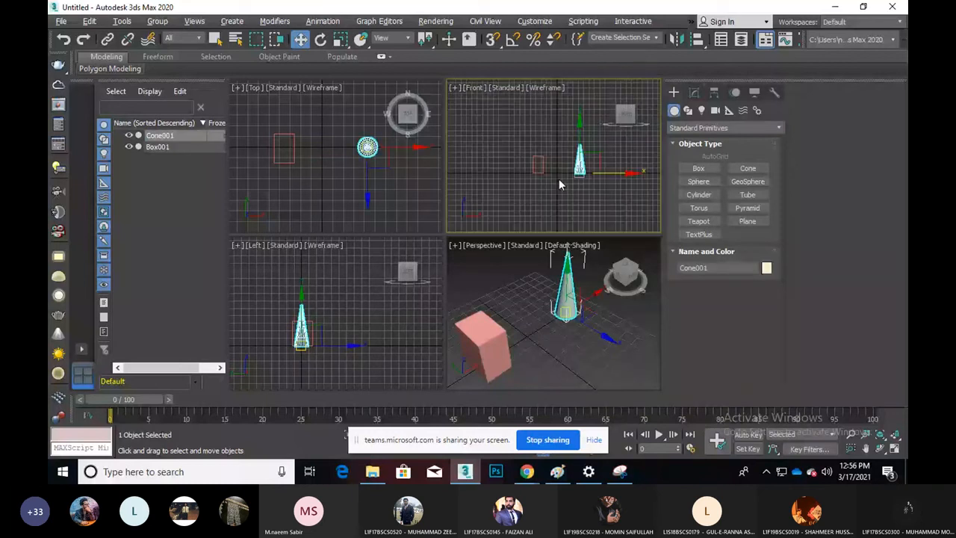
Step: Move the box along negative X and the cone along positive X in the Front view, farther from the origin
left_click(537, 165)
left_click_drag(565, 172, 534, 172)
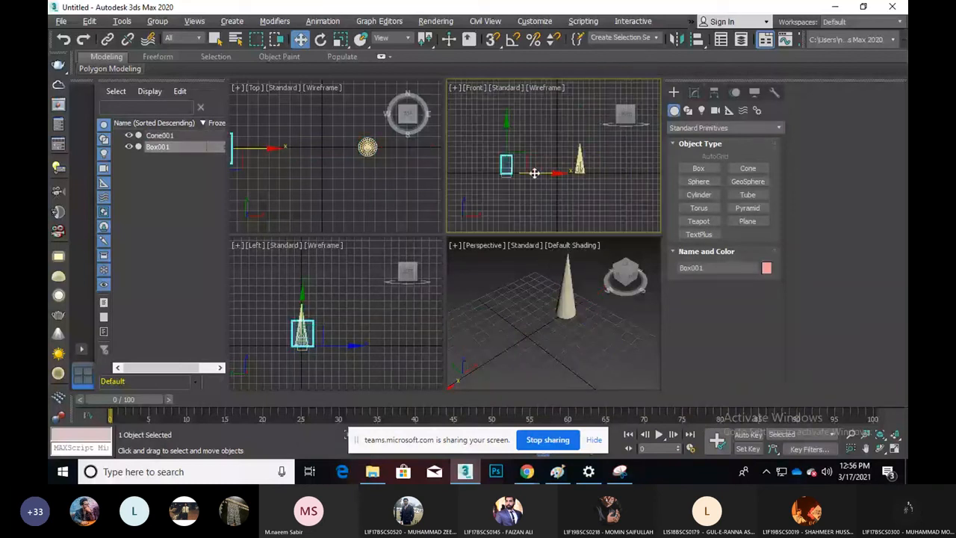
left_click(579, 163)
left_click_drag(580, 165, 617, 165)
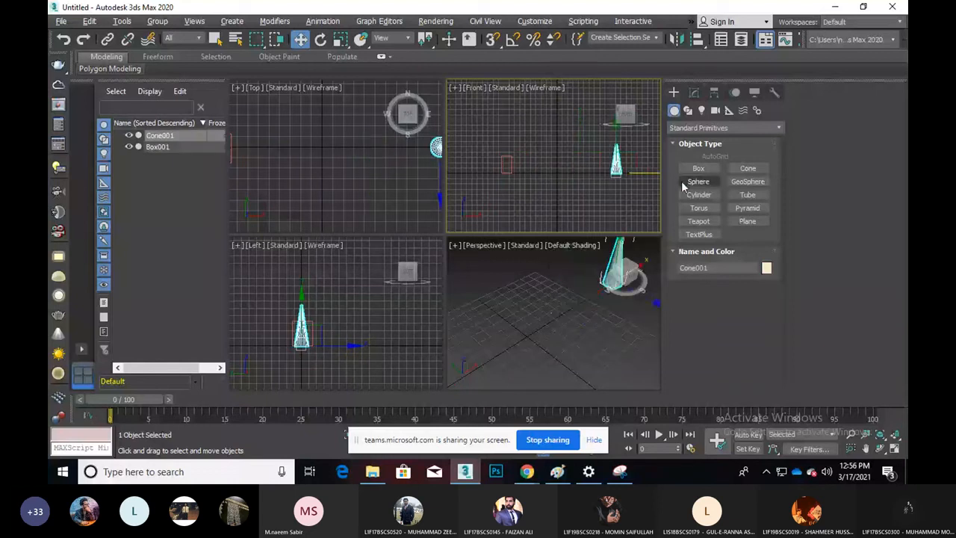
Step: Create a sphere near the origin in the Perspective view, then select it and frame it in the Front view
left_click(683, 182)
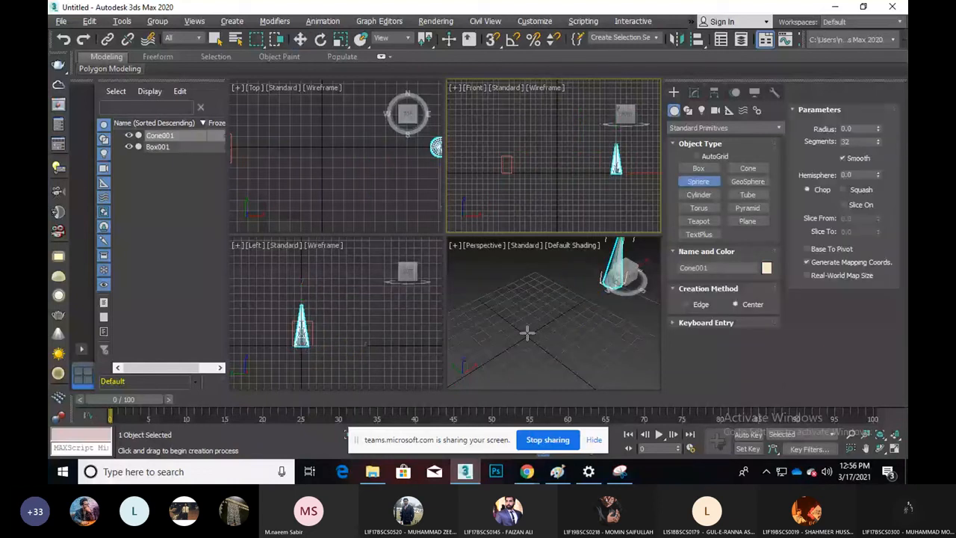
left_click_drag(527, 333, 545, 348)
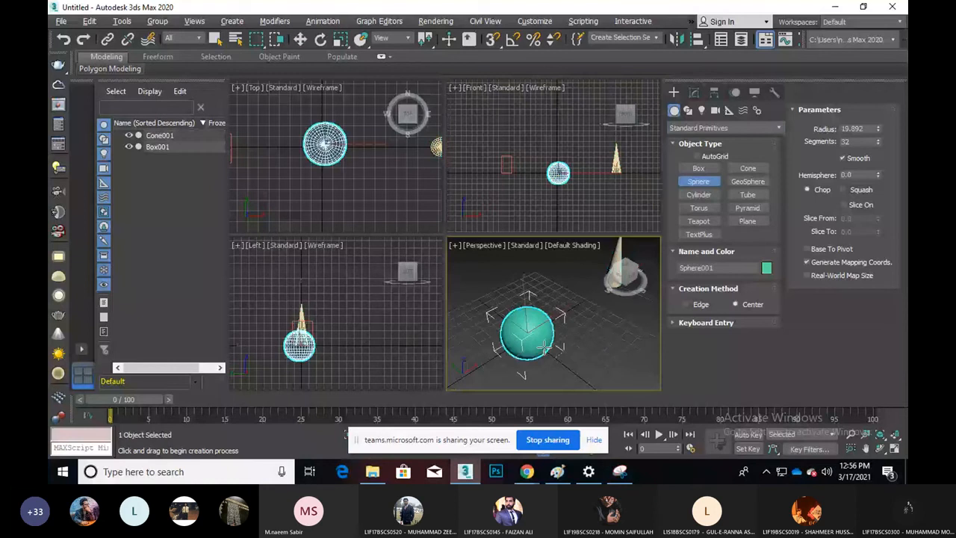
right_click(562, 199)
left_click(561, 199)
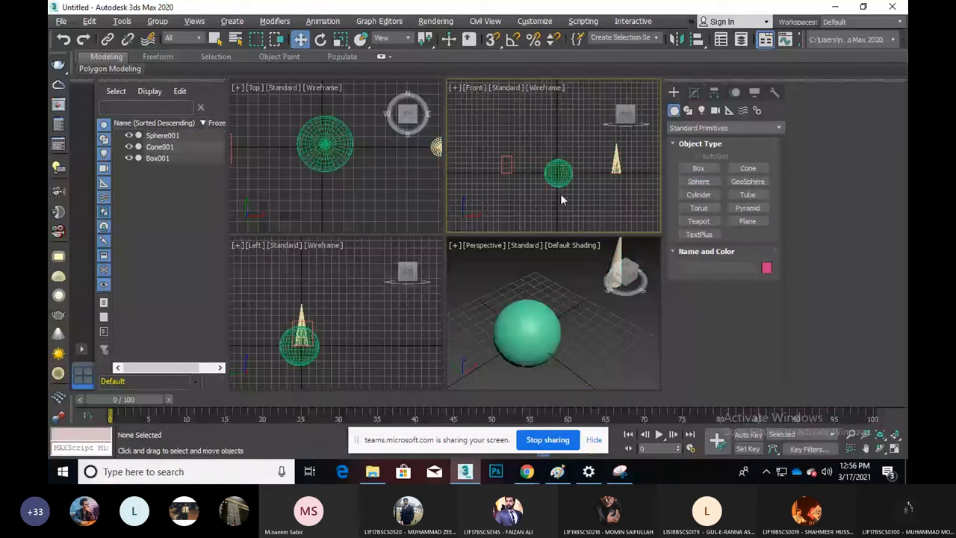
left_click(558, 173)
key("z")
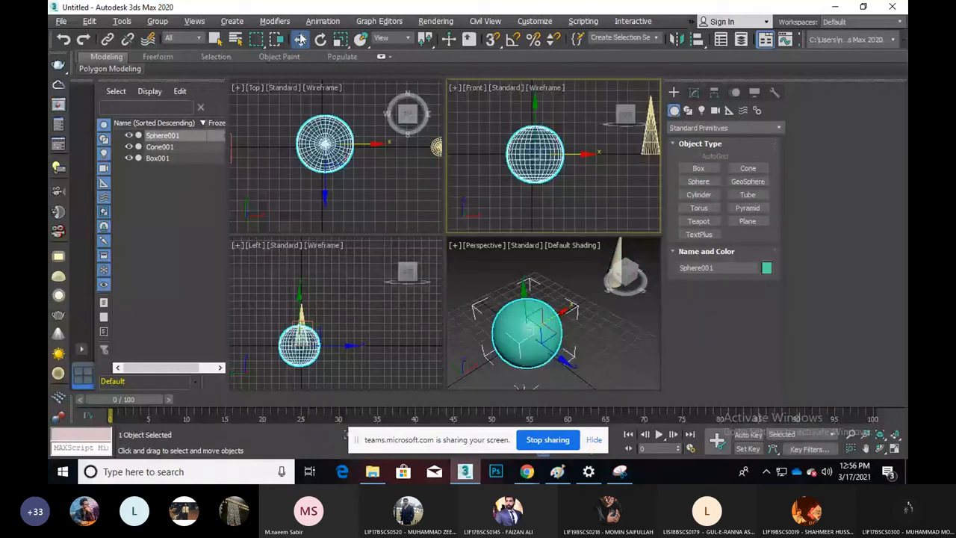
Step: Place the sphere exactly at the world origin by setting its absolute Y position to 0, then deselect it
key("F12")
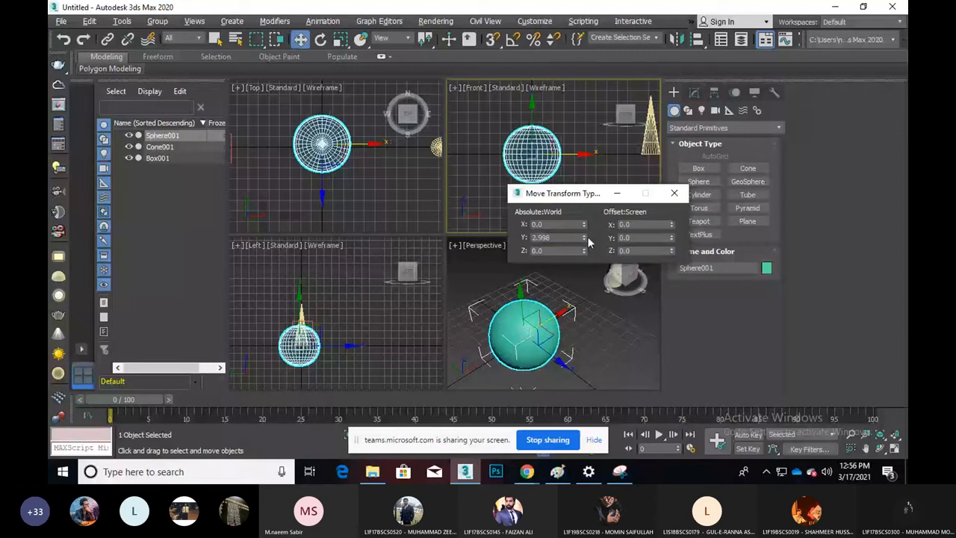
key("F12")
left_click(583, 212)
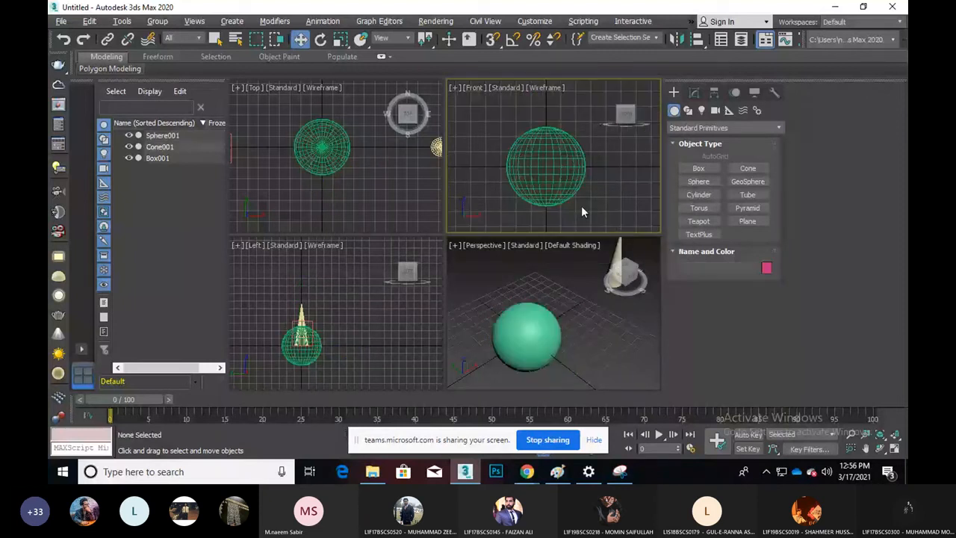
Step: Compare where the Move gizmo and pivot sit on the box and on the sphere in the Front view
scroll(581, 206, "down", 3)
left_click(507, 168)
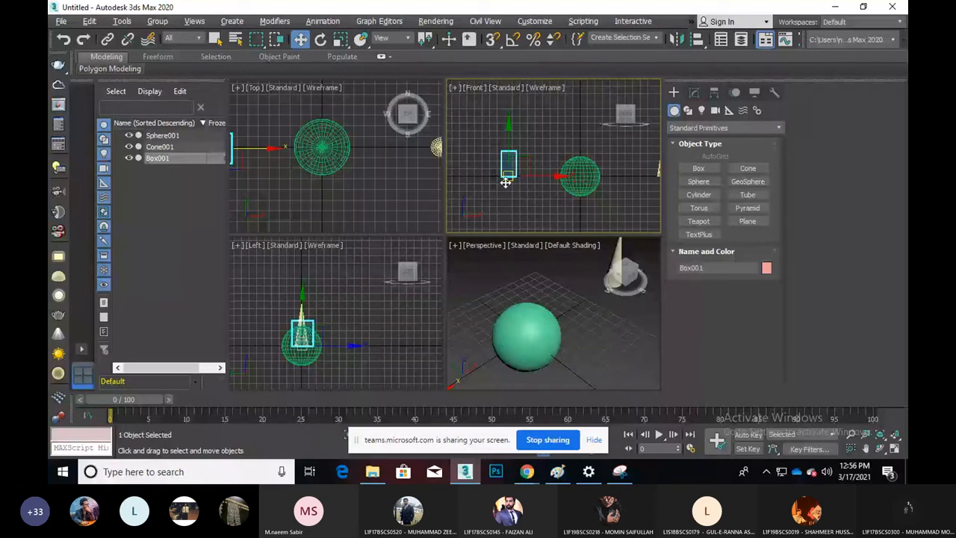
scroll(500, 179, "up", 2)
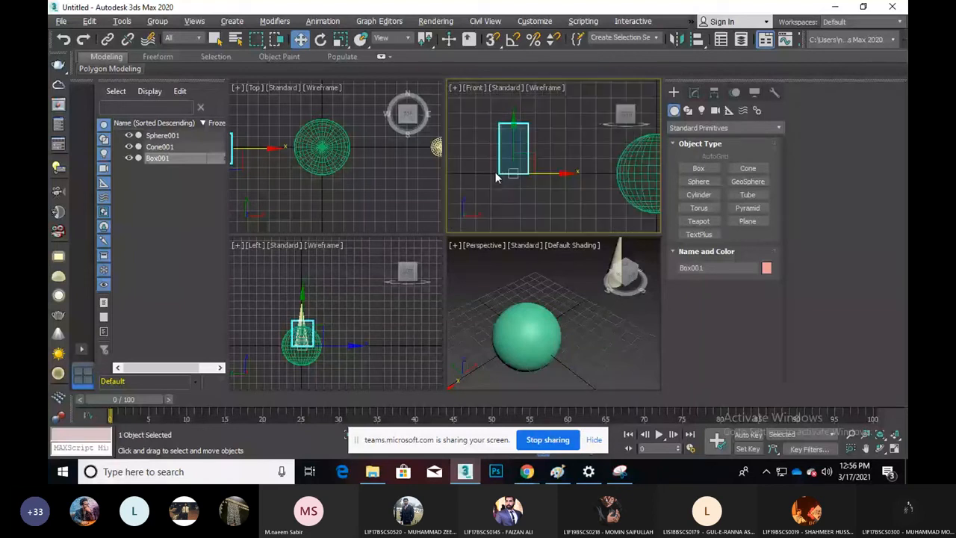
middle_click_drag(495, 171, 424, 173)
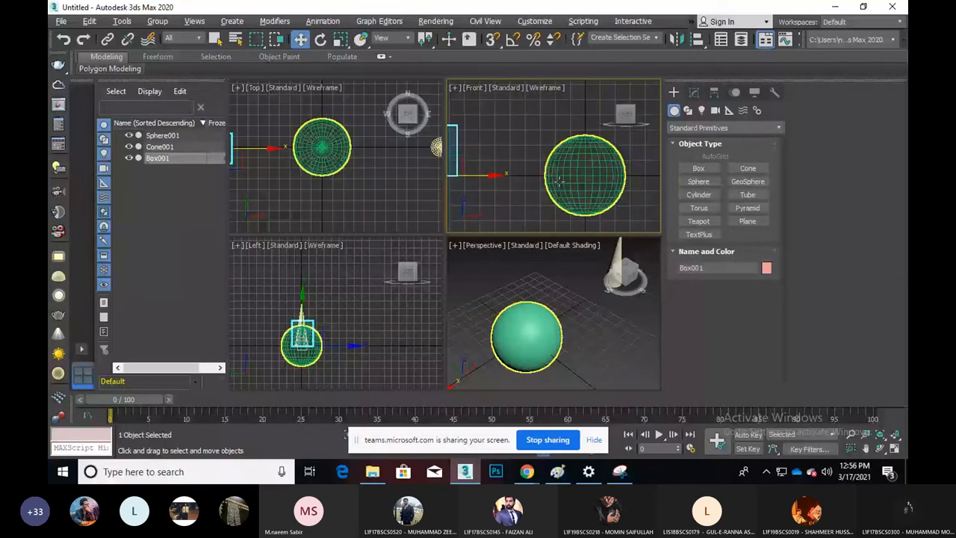
left_click(559, 179)
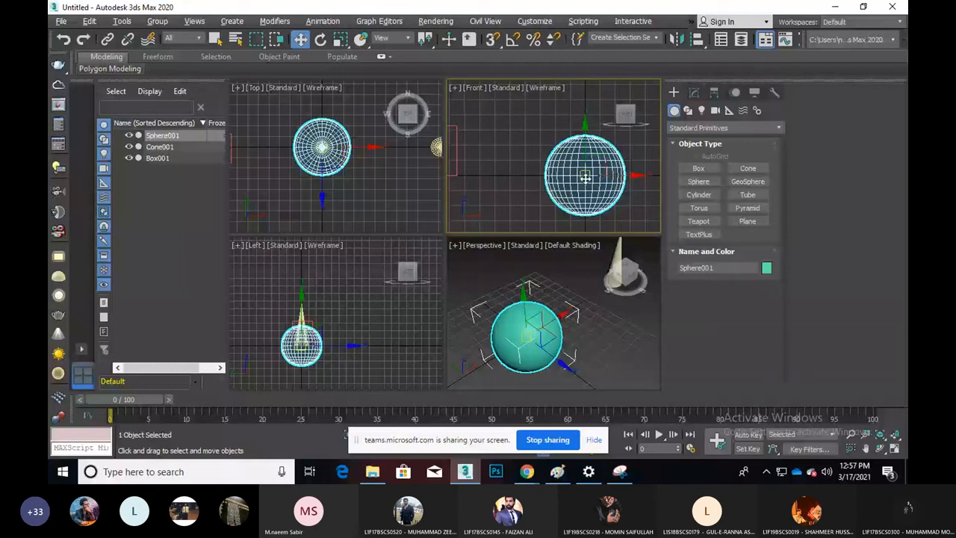
scroll(585, 176, "down", 3)
left_click(511, 176)
scroll(504, 192, "up", 3)
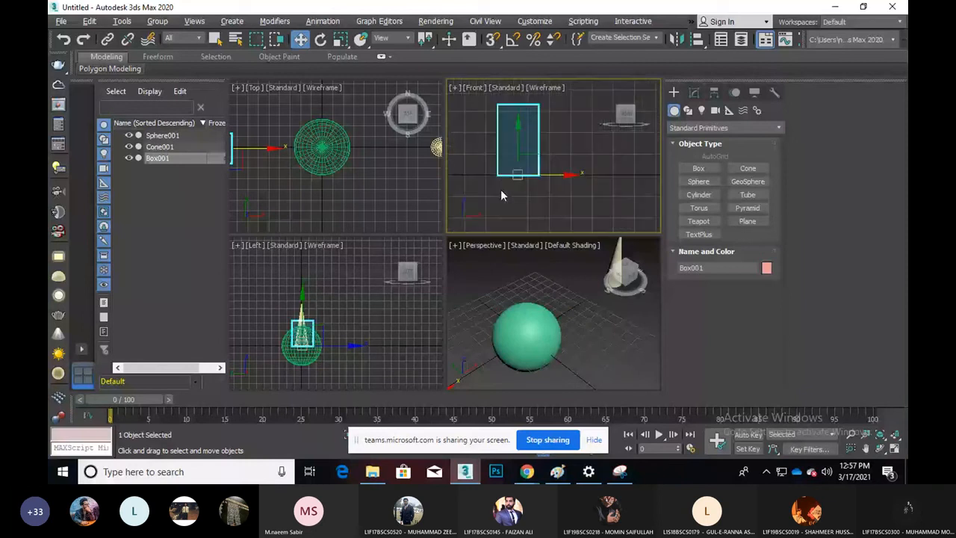
Step: Examine the cone's pivot in the Front view and compare it with the sphere's pivot relative to the grid
scroll(501, 190, "down", 4)
left_click(558, 147)
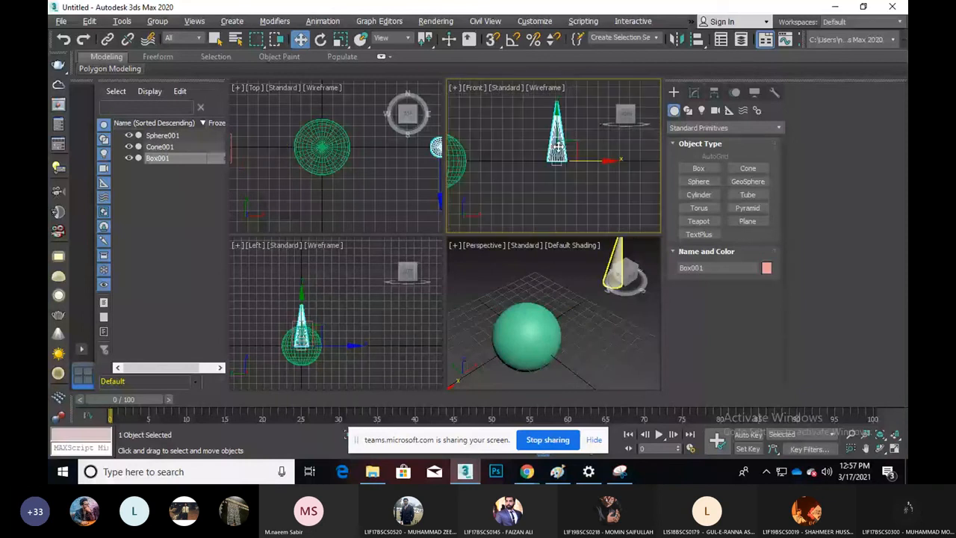
scroll(554, 142, "up", 4)
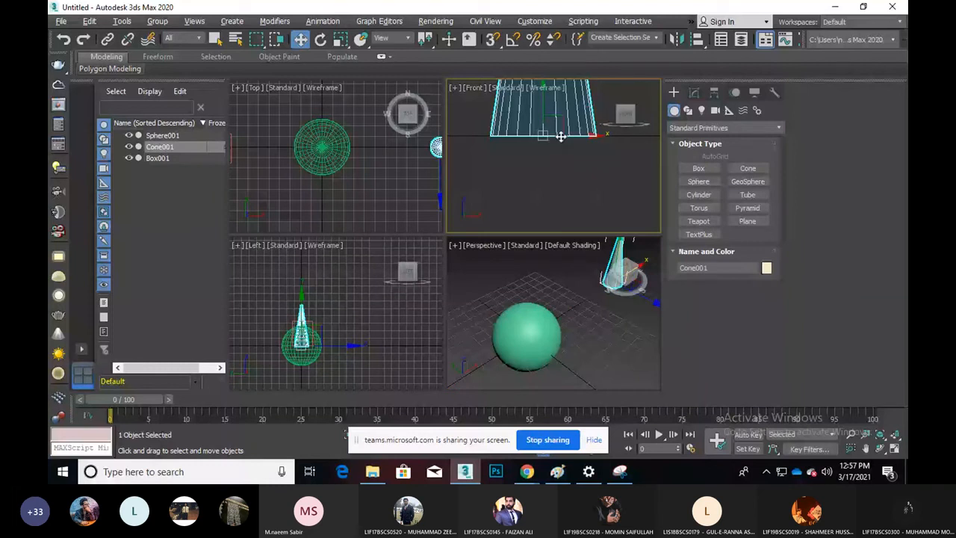
scroll(561, 137, "down", 5)
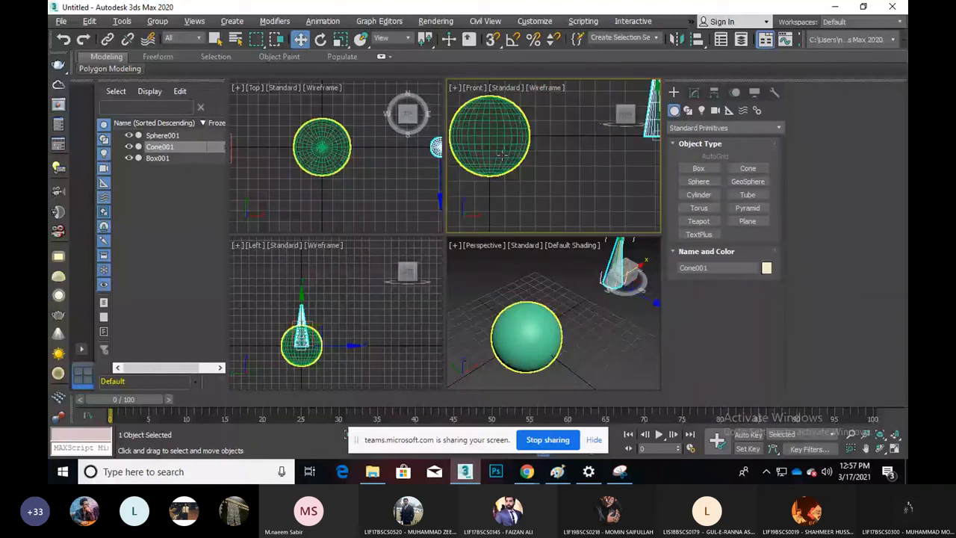
left_click(500, 155)
middle_click_drag(457, 157, 520, 166)
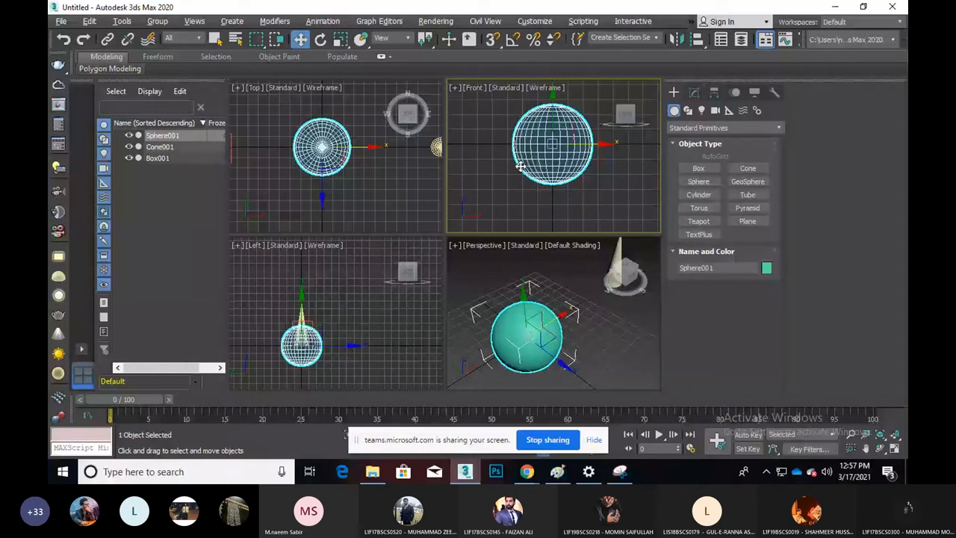
scroll(510, 154, "down", 3)
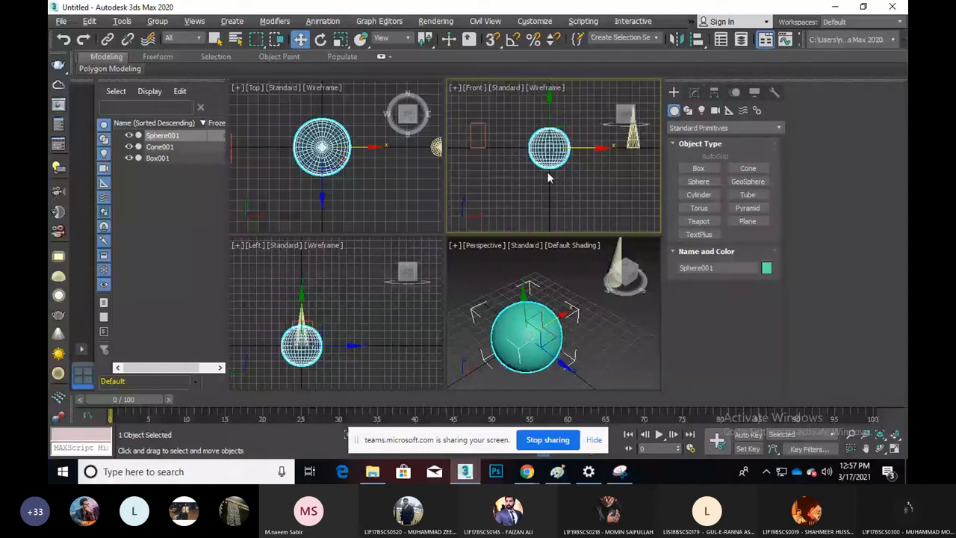
scroll(563, 163, "up", 3)
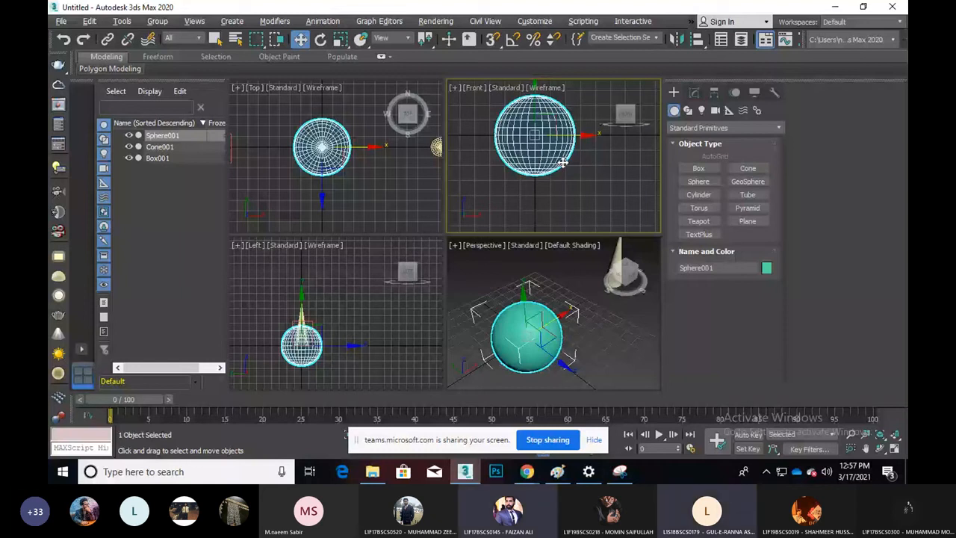
Step: Switch to Paint and sketch a black circle beside the axis diagram, with a center dot, two crossing axes and a small ring around the center
left_click(558, 471)
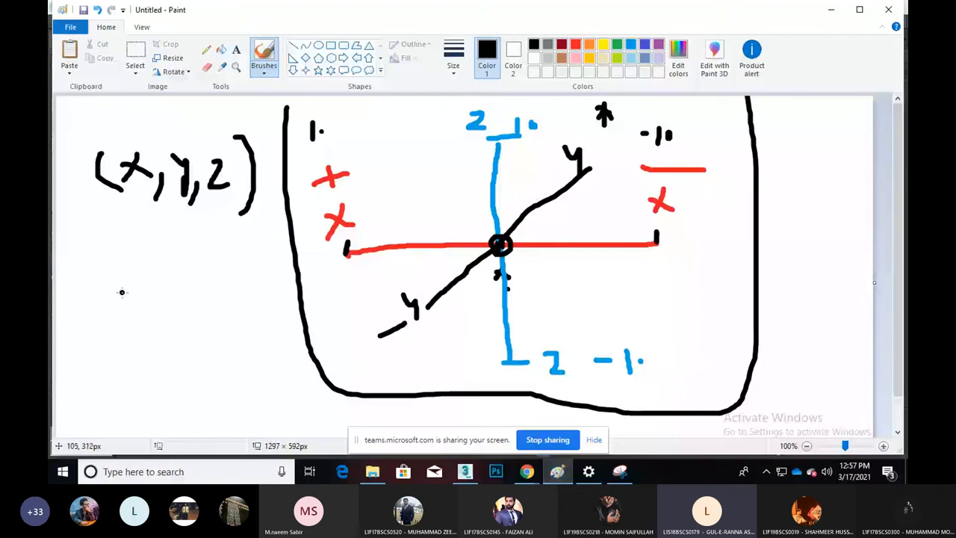
mouse_move(119, 284)
left_mouse_down()
mouse_move(240, 304)
mouse_move(119, 358)
mouse_move(115, 284)
left_mouse_up()
left_click(179, 324)
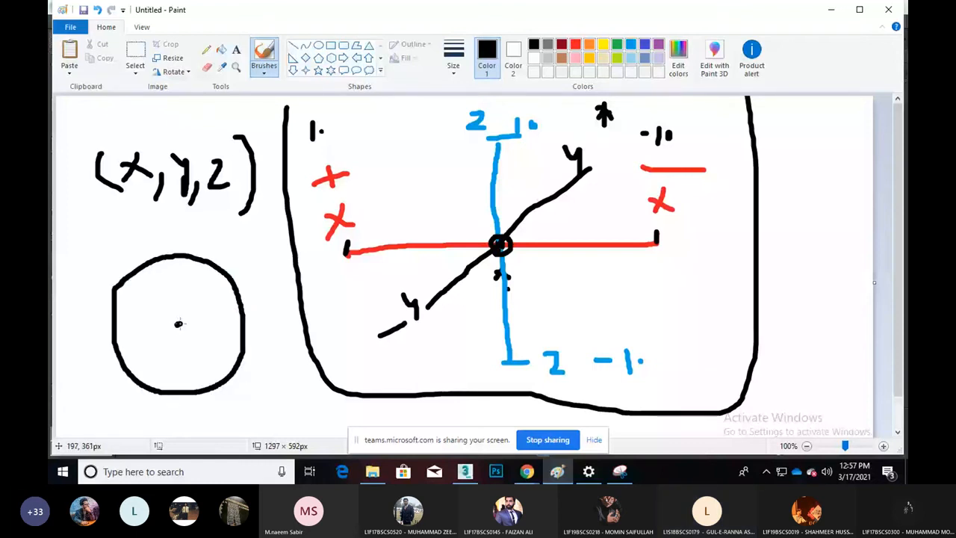
left_click(180, 324)
left_click_drag(179, 323, 179, 328)
left_click_drag(66, 333, 293, 328)
left_click_drag(174, 220, 179, 411)
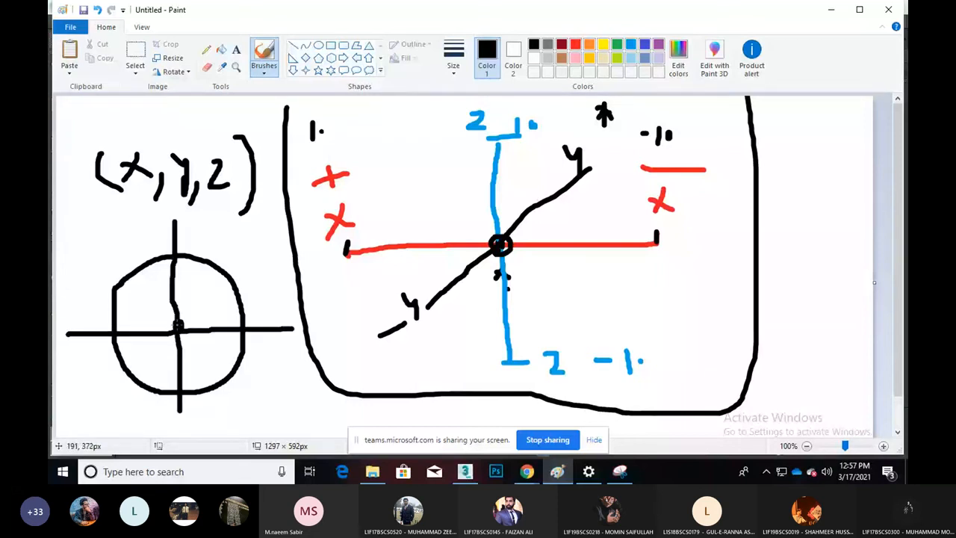
left_click_drag(172, 324, 170, 343)
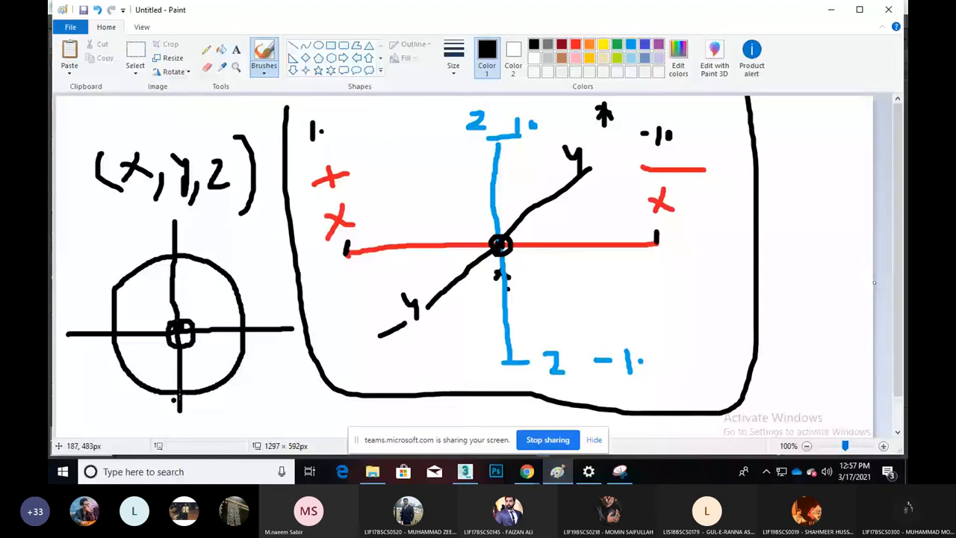
Step: Return to 3ds Max and delete the sphere and the box from the scene
left_click(831, 9)
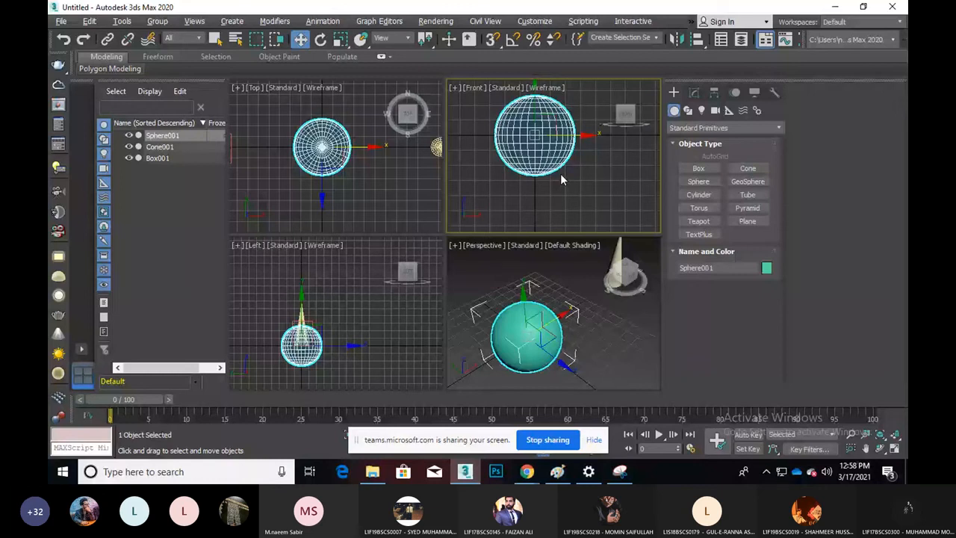
key("Delete")
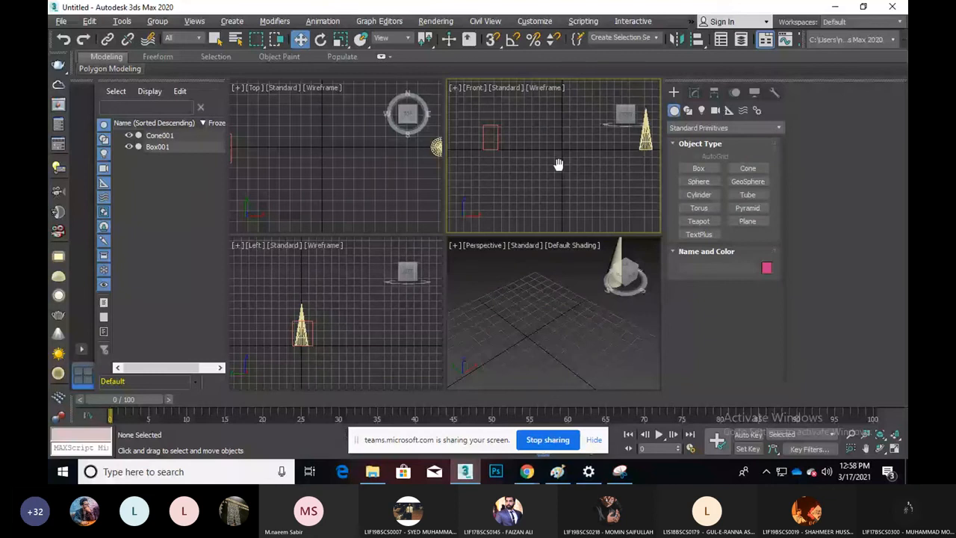
key("Delete")
Step: Place the cone at the world origin by setting its absolute X position to 0
left_click(618, 163)
key("F12")
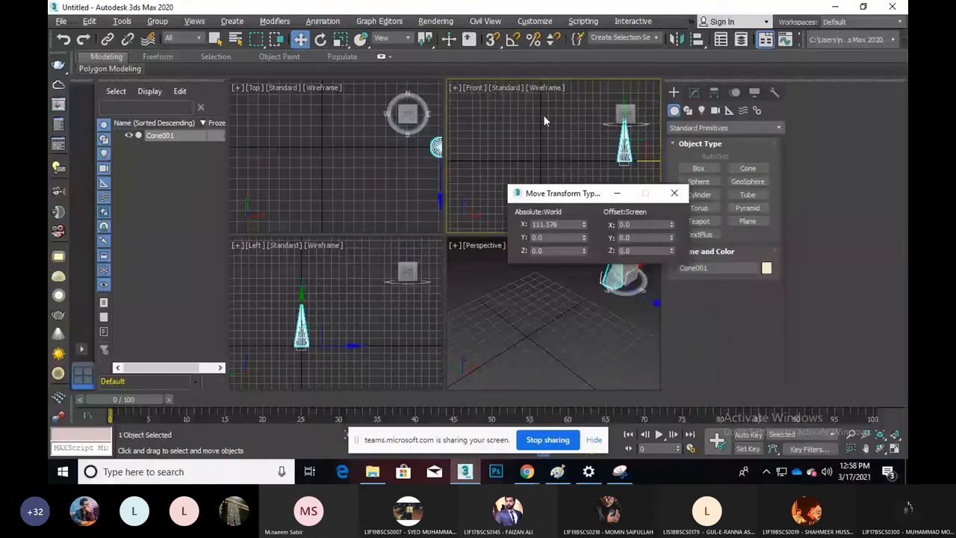
right_click(584, 224)
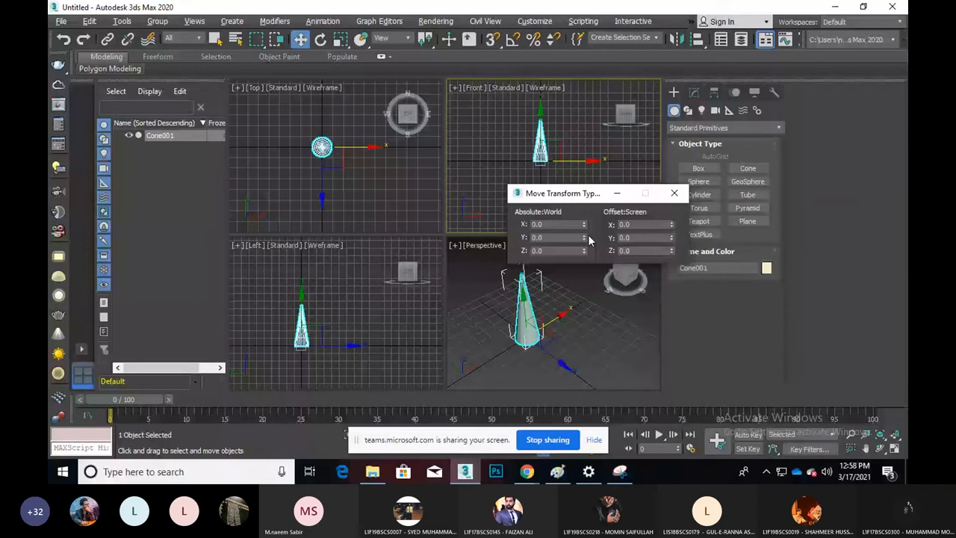
left_click(673, 193)
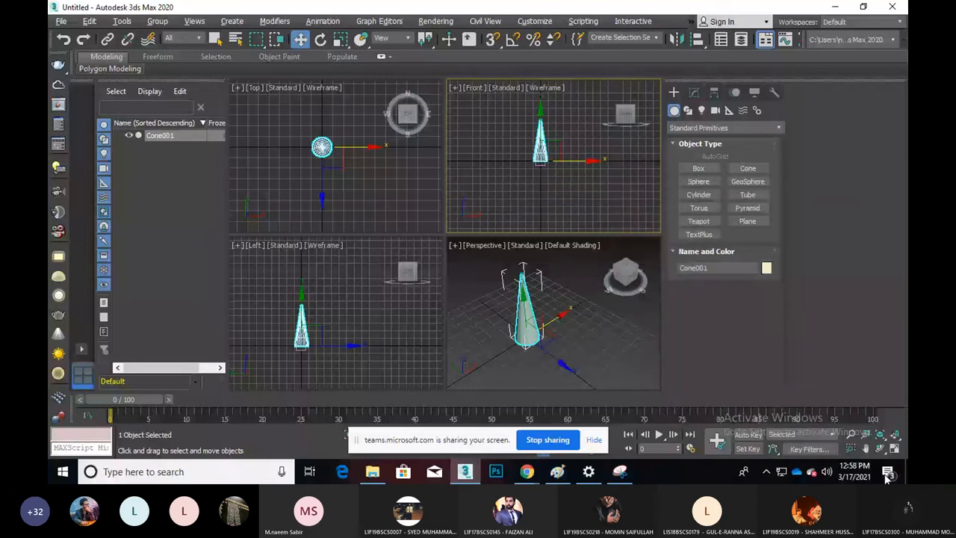
Step: Maximize the Front view, frame the cone and bring up its Rotate gizmo to examine where it is centered
key("alt+w")
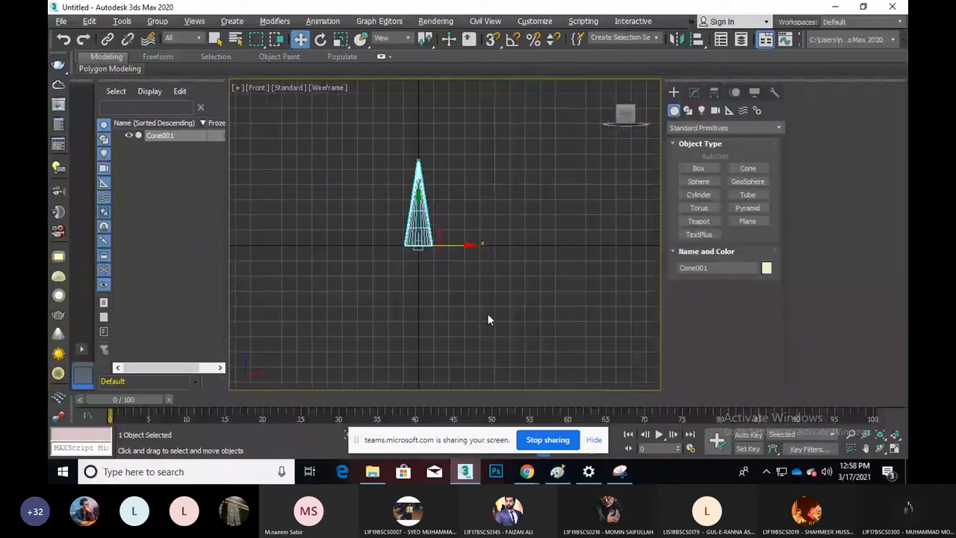
scroll(486, 319, "up", 3)
middle_click_drag(487, 319, 455, 344)
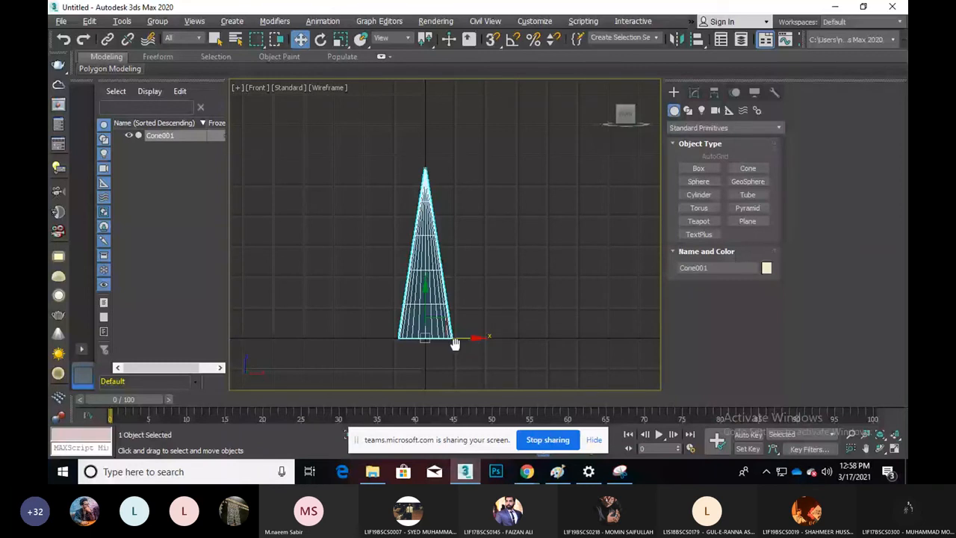
key("e")
middle_click_drag(360, 273, 410, 224)
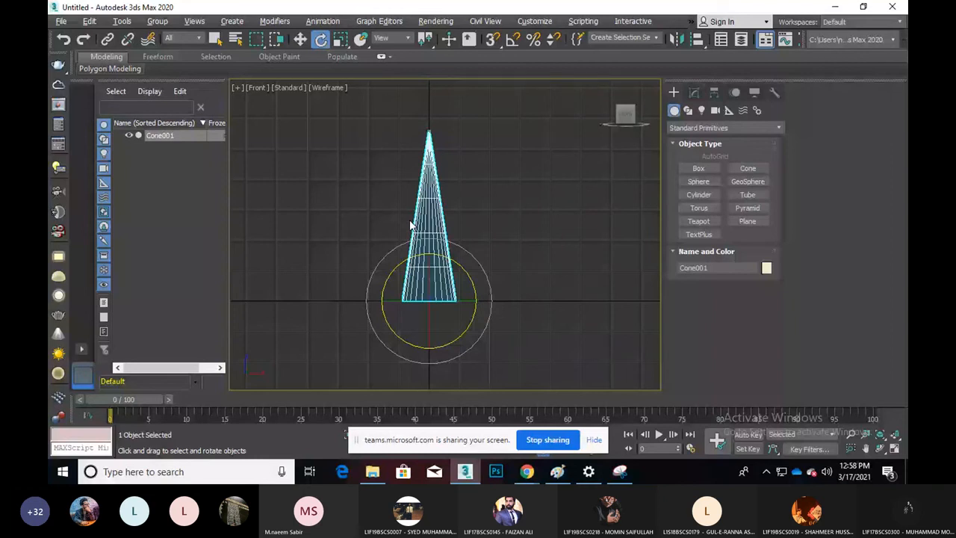
Step: Scale the cone non-uniformly along the gizmo's Y axis in the Front view to make it taller
left_click(339, 40)
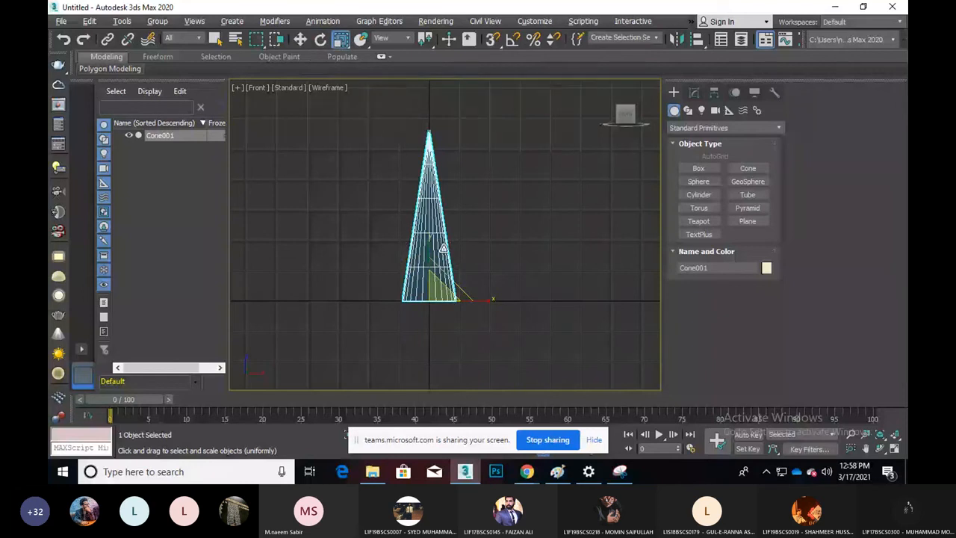
middle_click_drag(443, 248, 425, 256)
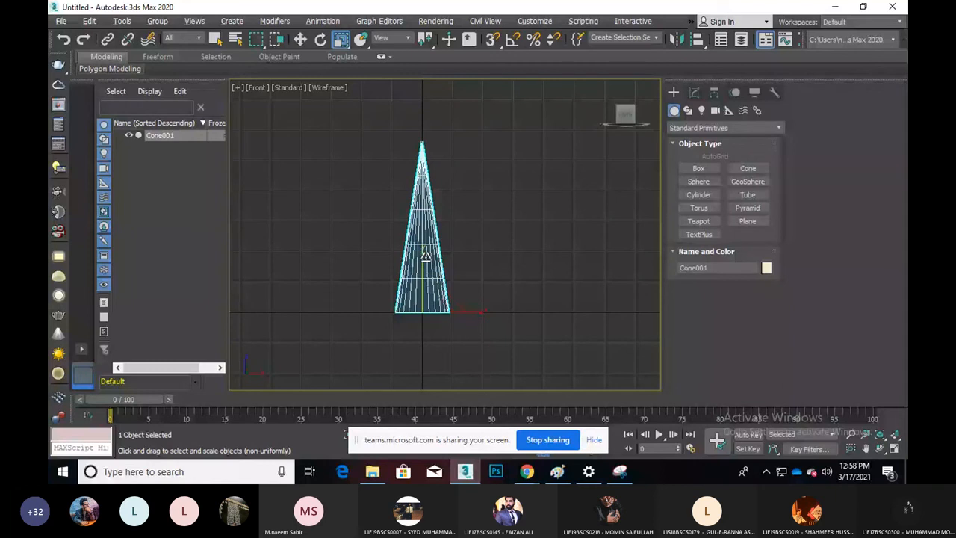
left_click_drag(426, 235, 420, 258)
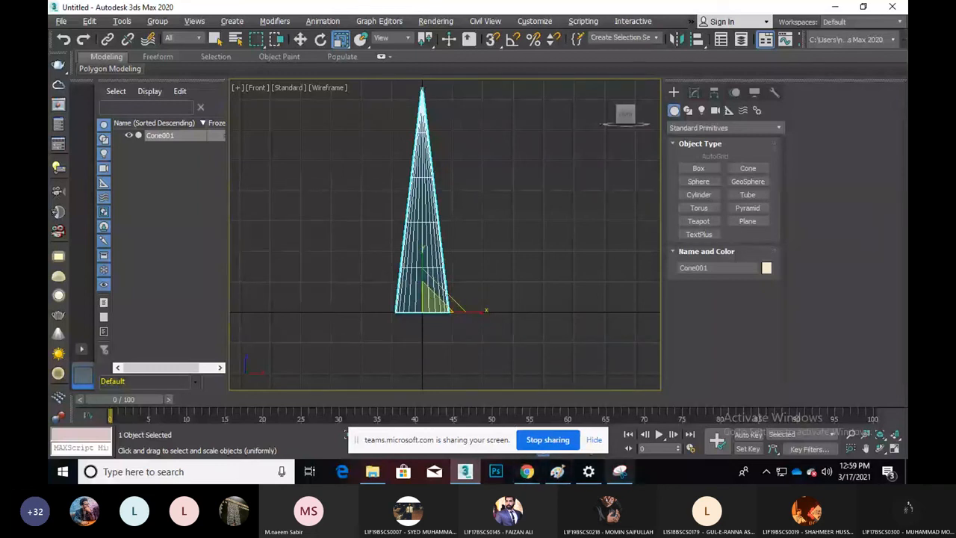
Step: Switch to Paint, undo the latest strokes over the circle and erase the entire drawing
left_click(557, 471)
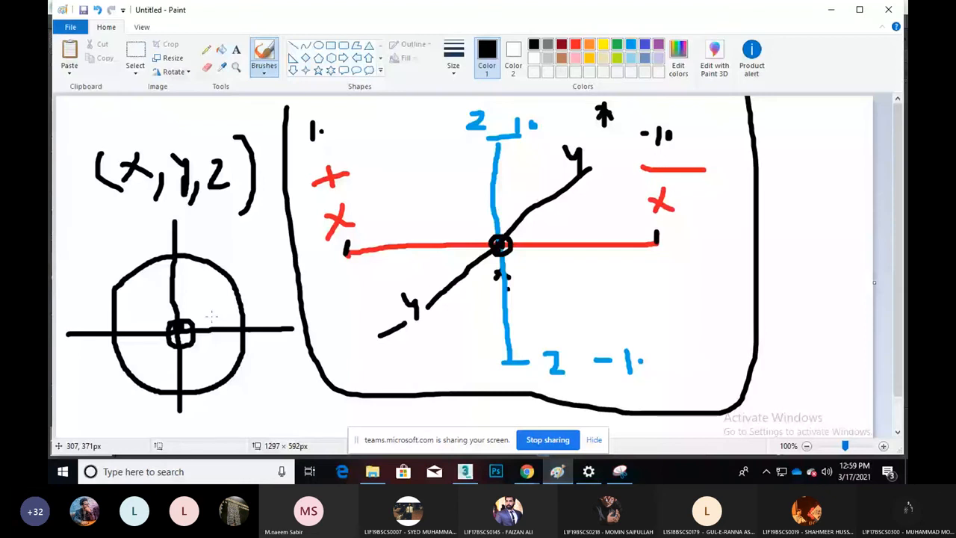
key("ctrl+z")
key("ctrl+z")
key("ctrl+z")
key("ctrl+z")
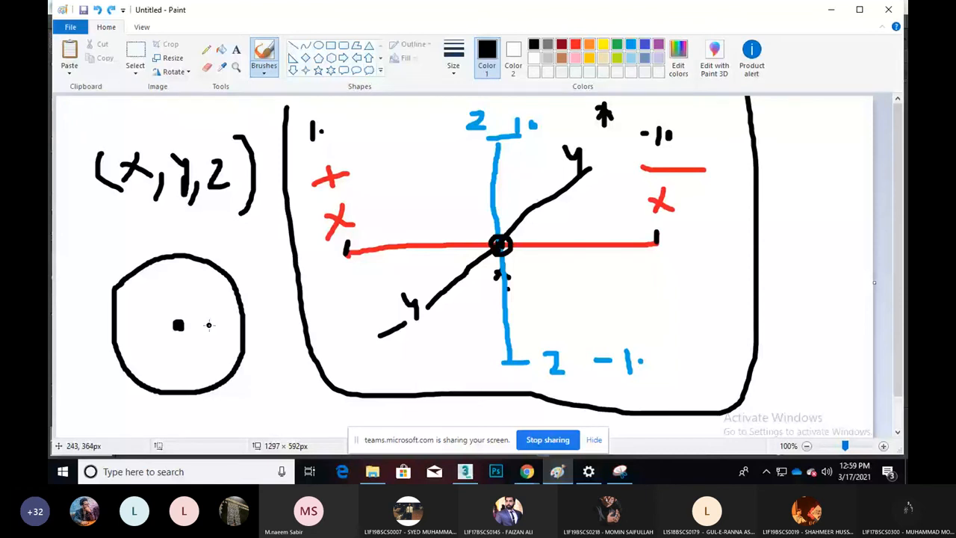
key("ctrl+a")
key("Delete")
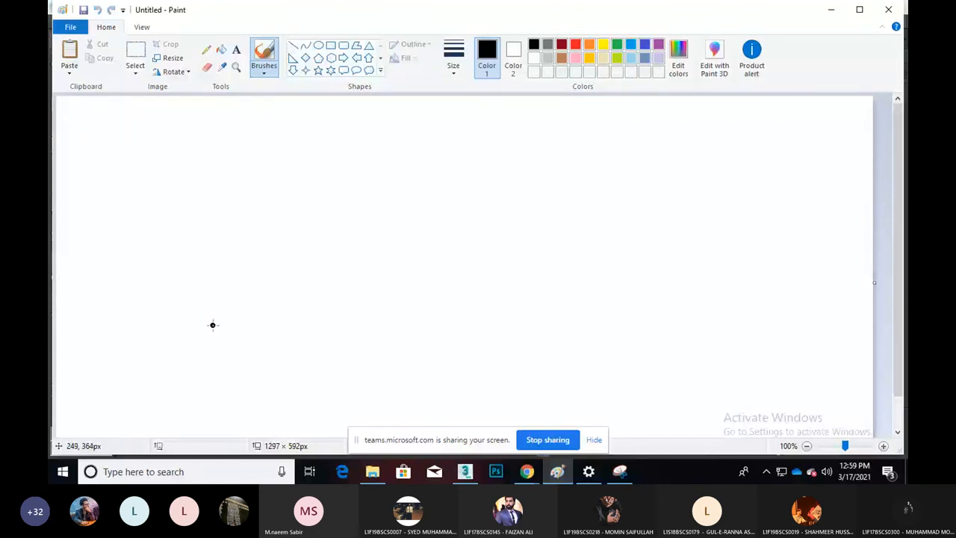
Step: Draw a black circle and, well apart from it, a tall cone with a curved mark under its base and a "y" beside its tip
mouse_move(170, 181)
left_mouse_down()
mouse_move(259, 277)
mouse_move(170, 181)
left_mouse_up()
left_click_drag(740, 155, 717, 352)
mouse_move(738, 160)
left_mouse_down()
mouse_move(795, 363)
mouse_move(728, 367)
mouse_move(717, 354)
mouse_move(719, 389)
left_mouse_up()
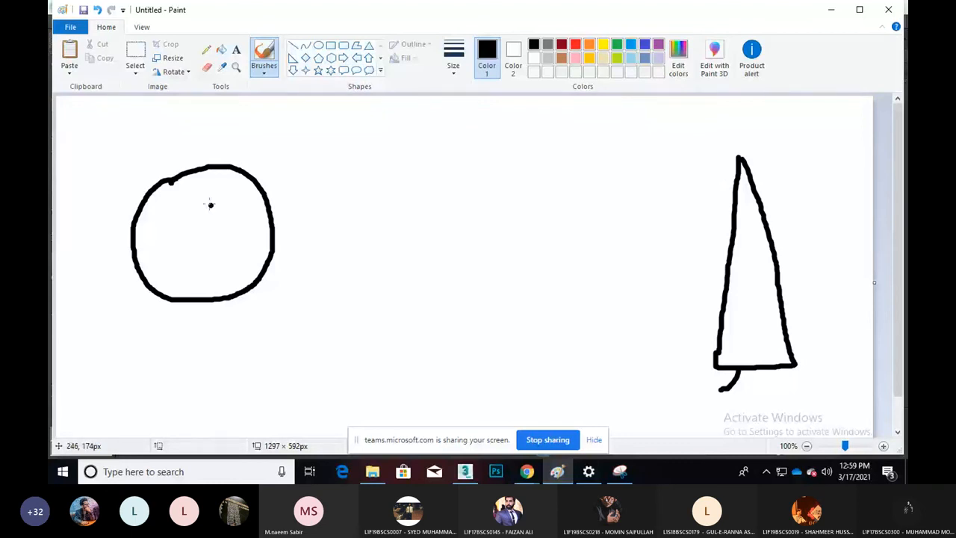
left_click_drag(693, 141, 699, 176)
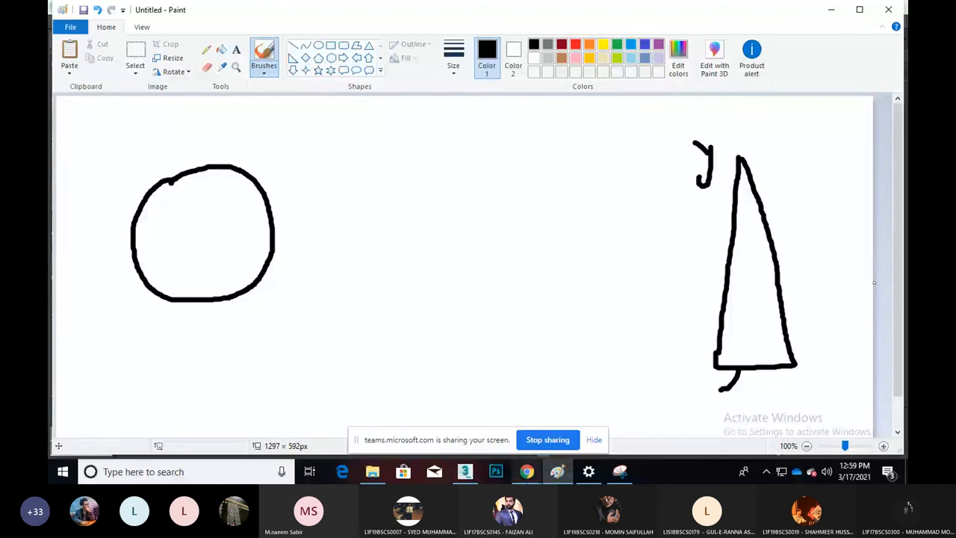
Step: Switch back to 3ds Max and scale the cone along the X axis in the Front view to widen it
left_click(464, 471)
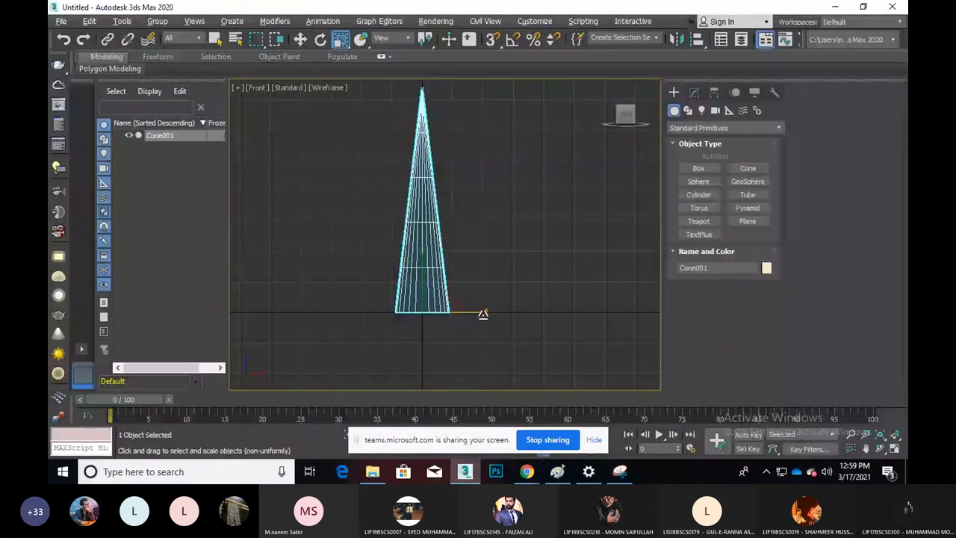
left_click_drag(483, 313, 535, 321)
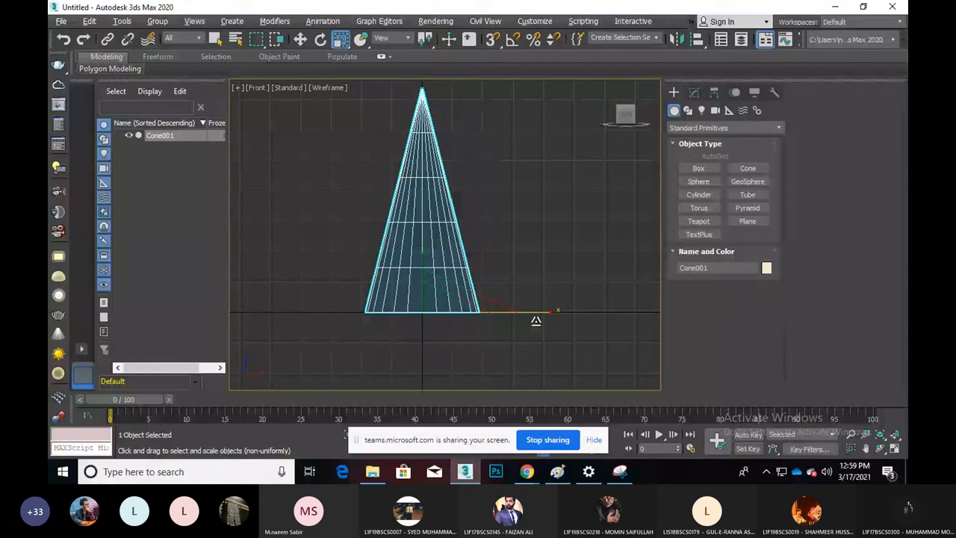
Step: Switch to Paint and draw a flattened ellipse labelled "A" above a circle labelled "B", between the large circle and the cone
key("alt+Tab")
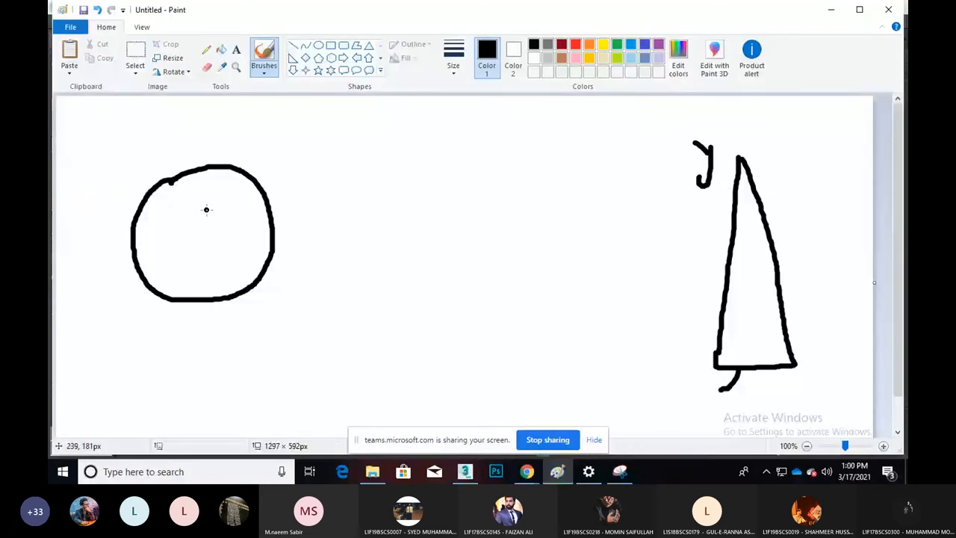
mouse_move(366, 211)
left_mouse_down()
mouse_move(494, 249)
mouse_move(394, 243)
mouse_move(368, 229)
mouse_move(366, 214)
left_mouse_up()
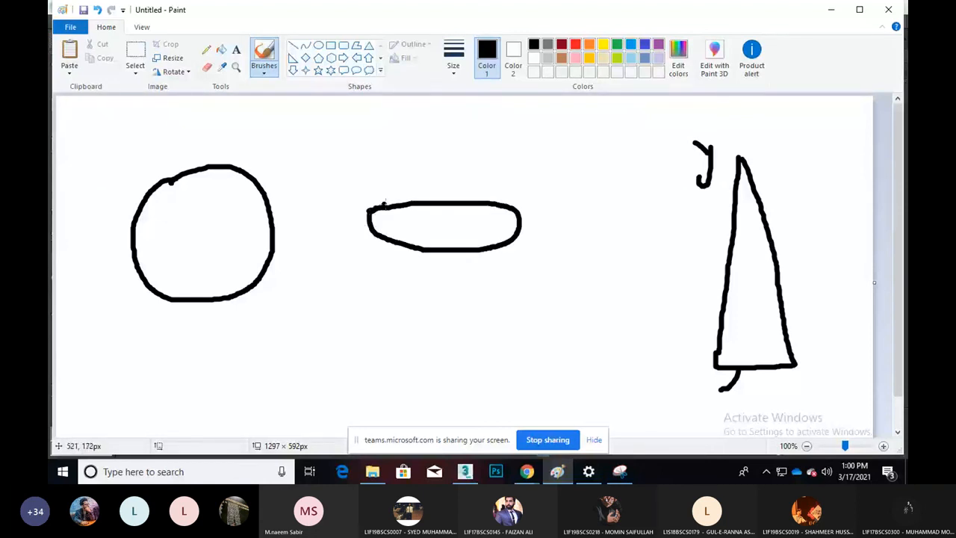
mouse_move(442, 288)
left_mouse_down()
mouse_move(454, 375)
mouse_move(443, 287)
left_mouse_up()
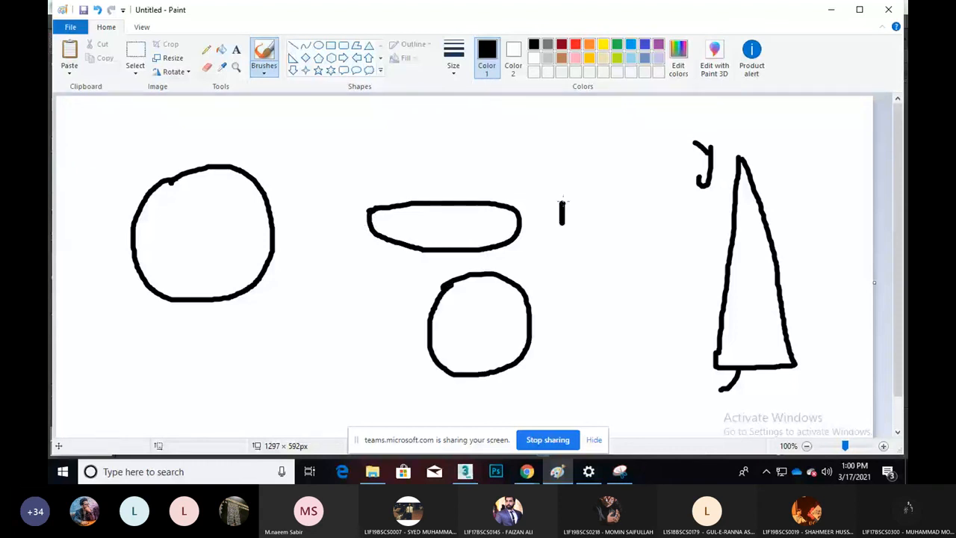
left_click_drag(562, 200, 561, 218)
mouse_move(559, 332)
left_mouse_down()
mouse_move(586, 295)
mouse_move(572, 336)
left_mouse_up()
Step: Draw a black horizontal axis labelled "X" and a dark red vertical axis labelled "y" from the large circle's centre
left_click_drag(205, 235, 338, 234)
mouse_move(302, 232)
left_mouse_down()
mouse_move(320, 206)
mouse_move(328, 232)
left_mouse_up()
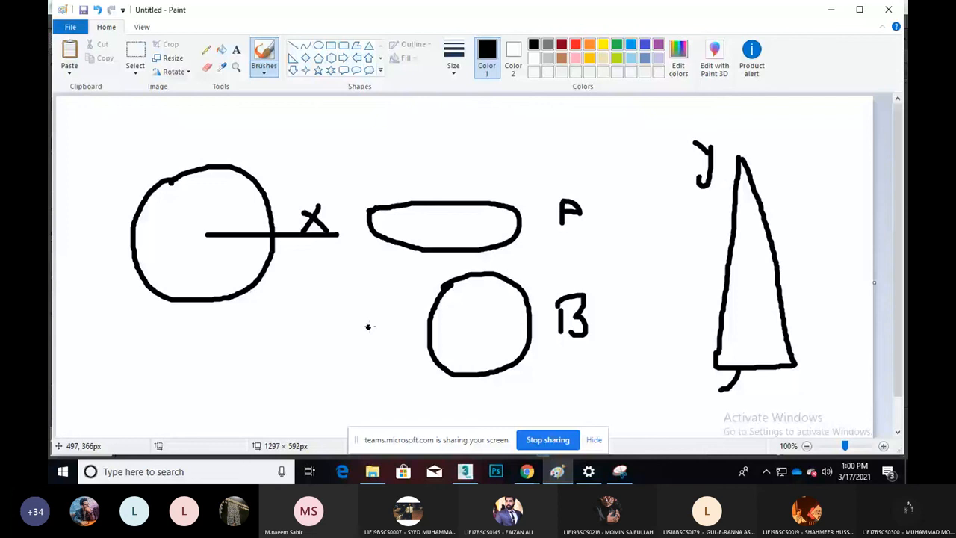
left_click(561, 44)
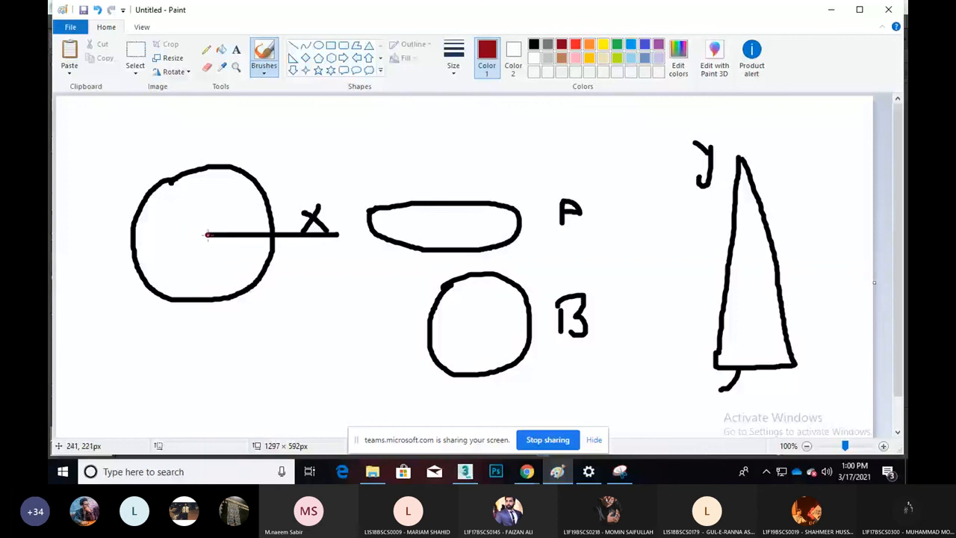
left_click_drag(208, 235, 218, 355)
mouse_move(236, 336)
left_mouse_down()
mouse_move(249, 337)
mouse_move(239, 367)
left_mouse_up()
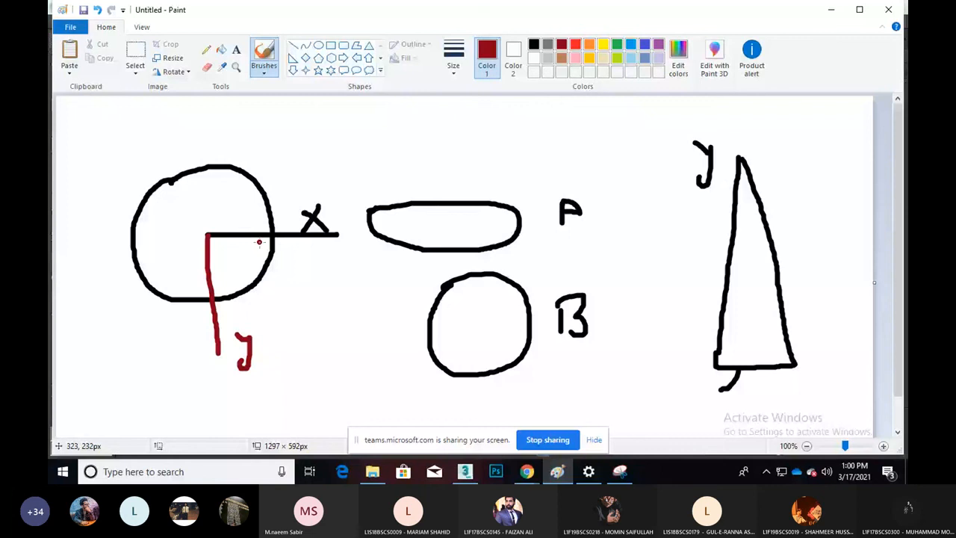
Step: Add a dark red tick above the "X" label and circle the letters "A" and "B" in dark red
left_click_drag(303, 179, 333, 163)
mouse_move(602, 178)
left_mouse_down()
mouse_move(586, 262)
mouse_move(588, 166)
left_mouse_up()
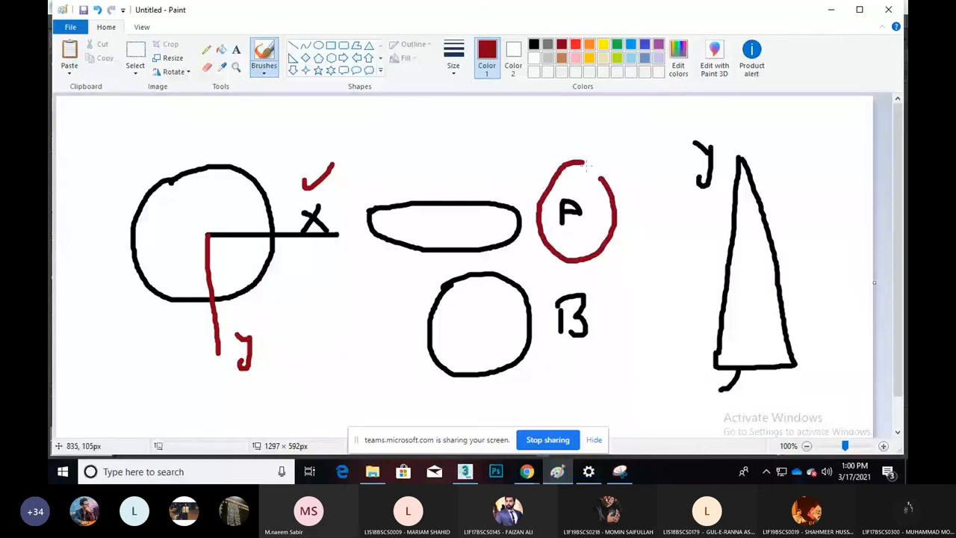
left_click(594, 193)
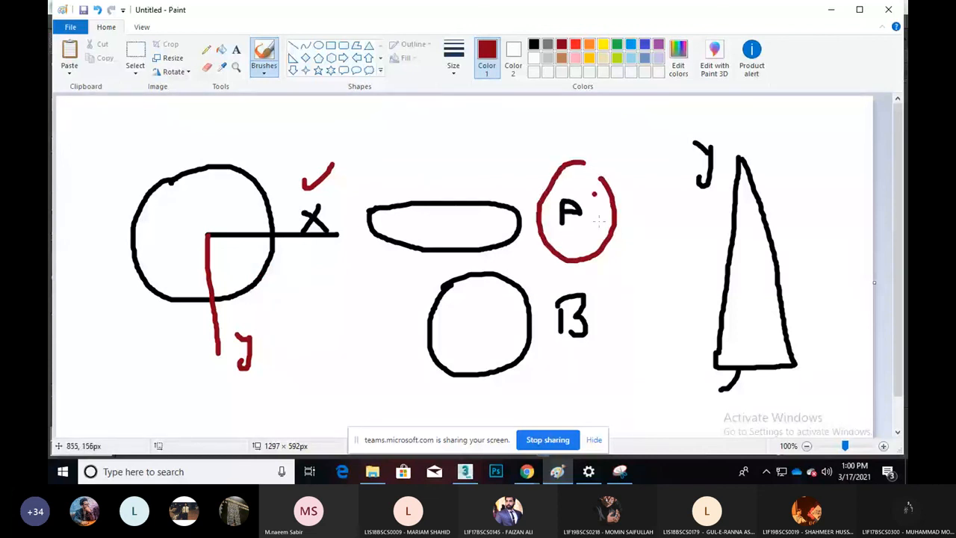
left_click_drag(585, 274, 575, 278)
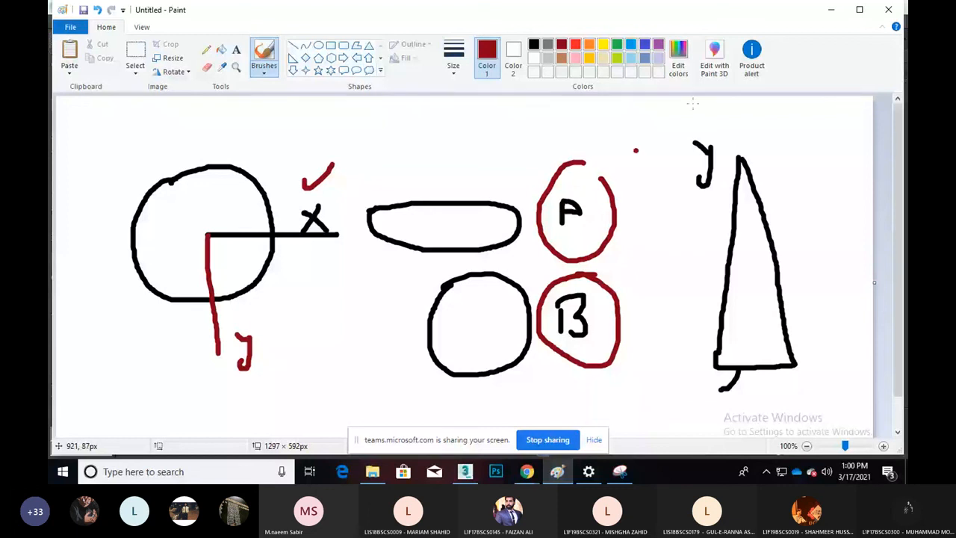
Step: Return to 3ds Max, restore the four-viewport layout and scale the cone along Y in the Top view until its base is round
left_click(831, 10)
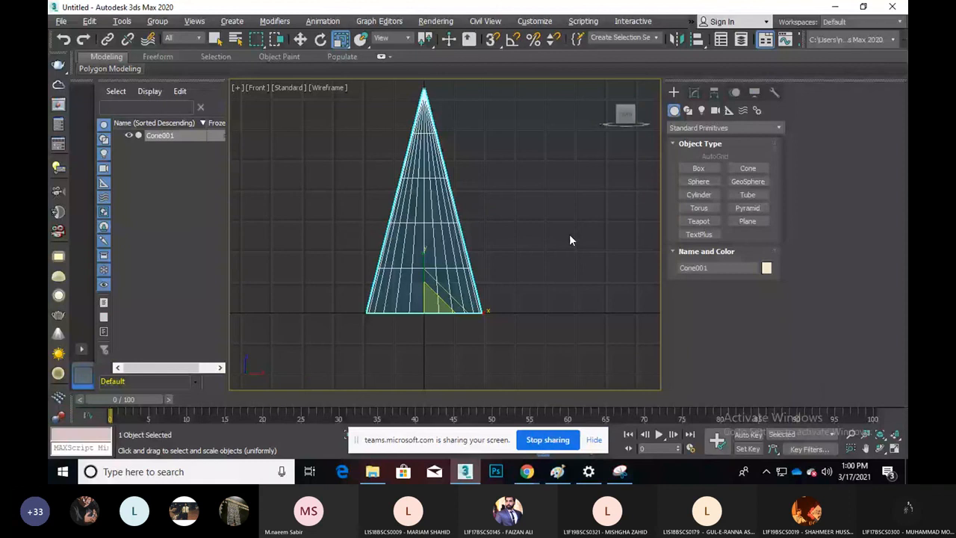
key("alt+w")
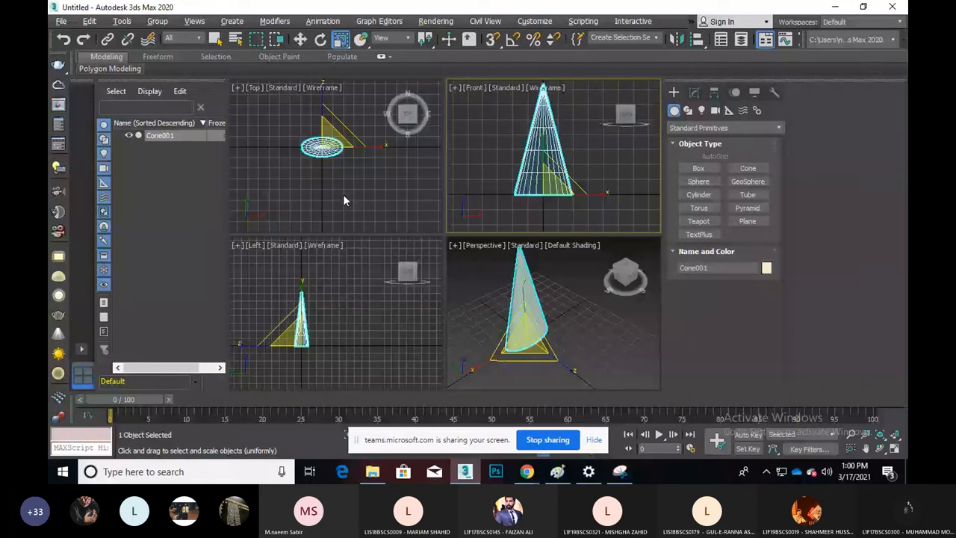
scroll(344, 200, "up", 3)
middle_click_drag(347, 201, 350, 203)
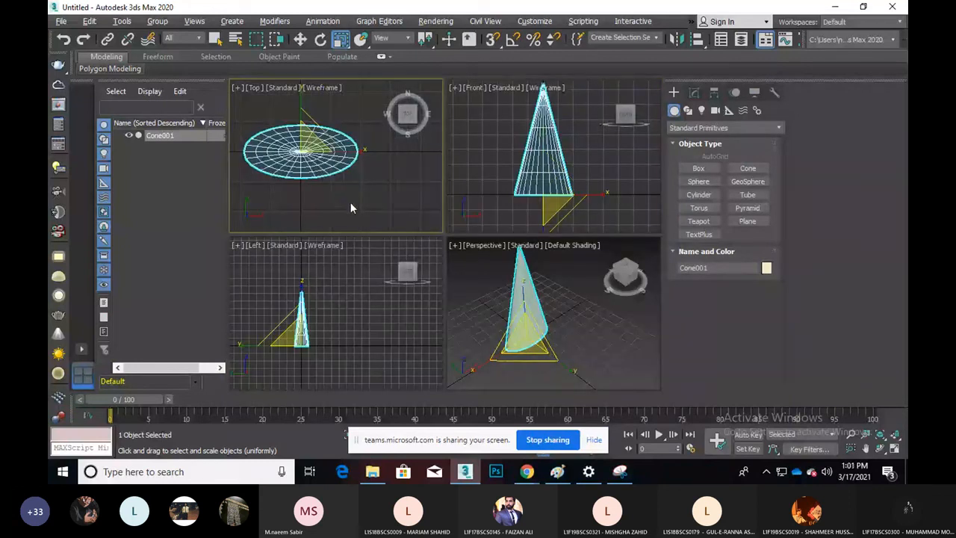
scroll(350, 203, "down", 2)
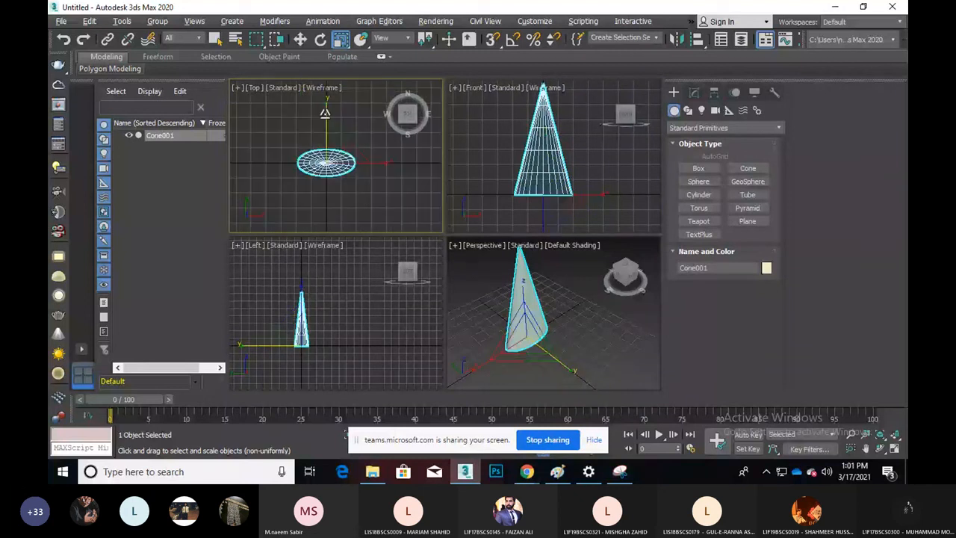
left_click_drag(324, 112, 323, 78)
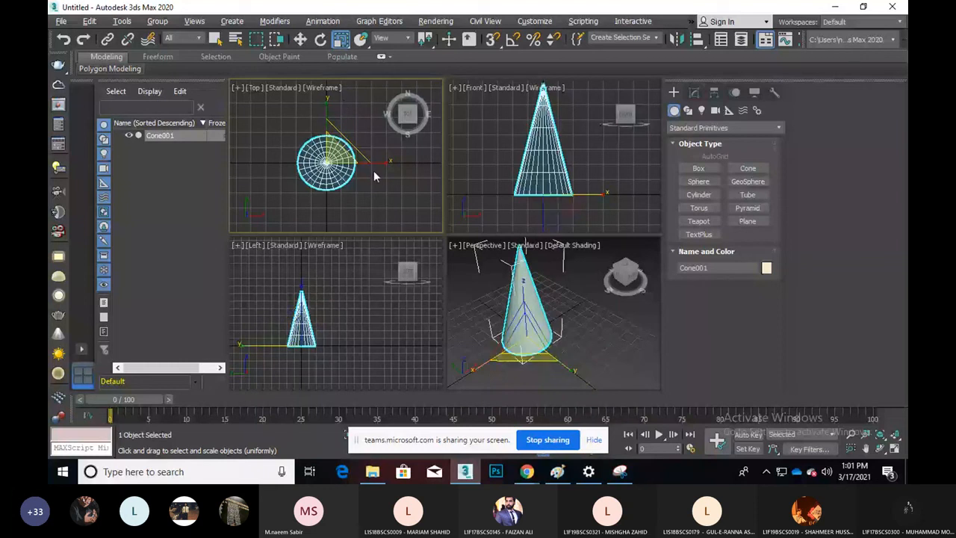
Step: Switch to Paint, write a dark red "1." beside both the X and y axes and tick the circled "B"
left_click(557, 472)
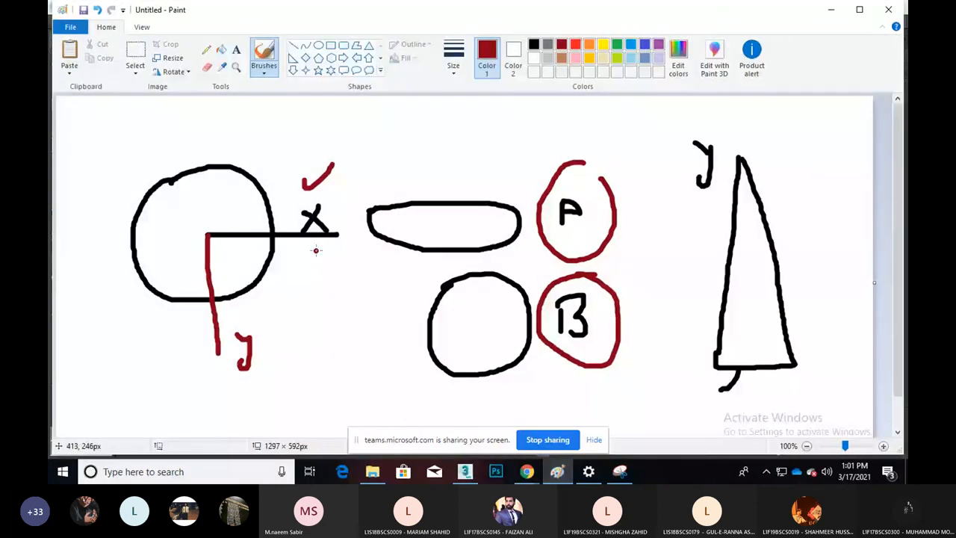
left_click_drag(312, 249, 312, 275)
left_click(322, 260)
left_click_drag(161, 348, 159, 374)
left_click(171, 365)
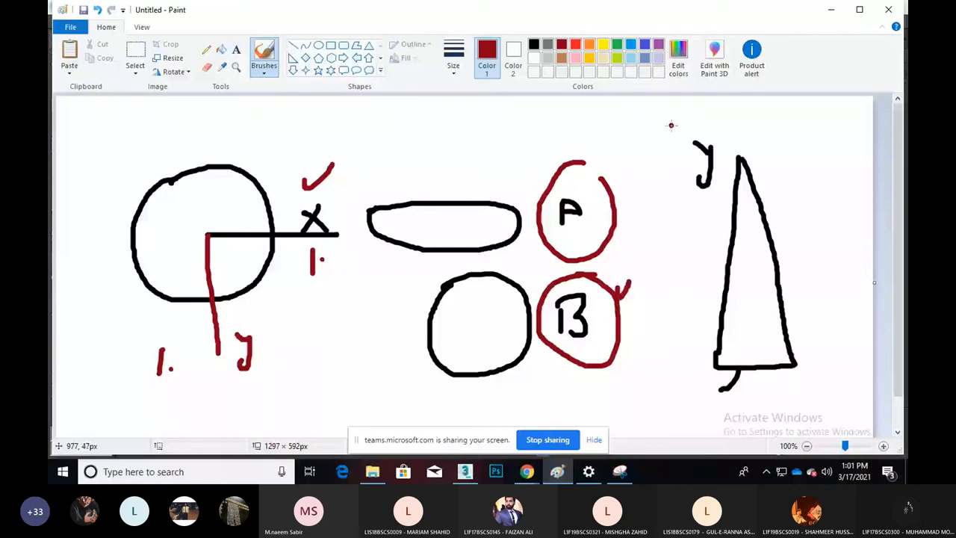
Step: Switch back to 3ds Max and enlarge the cone uniformly with the Scale gizmo in the Front view
key("alt+Tab")
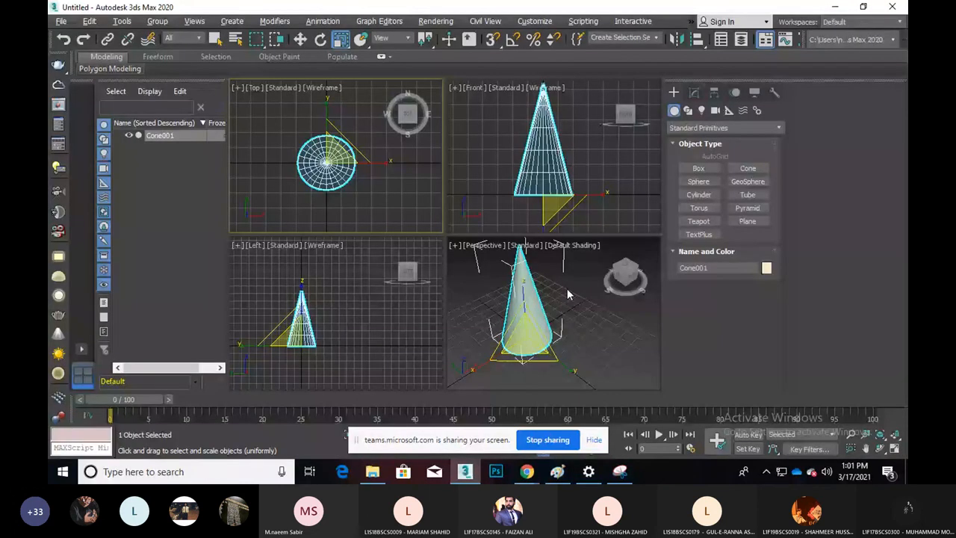
scroll(567, 290, "down", 2)
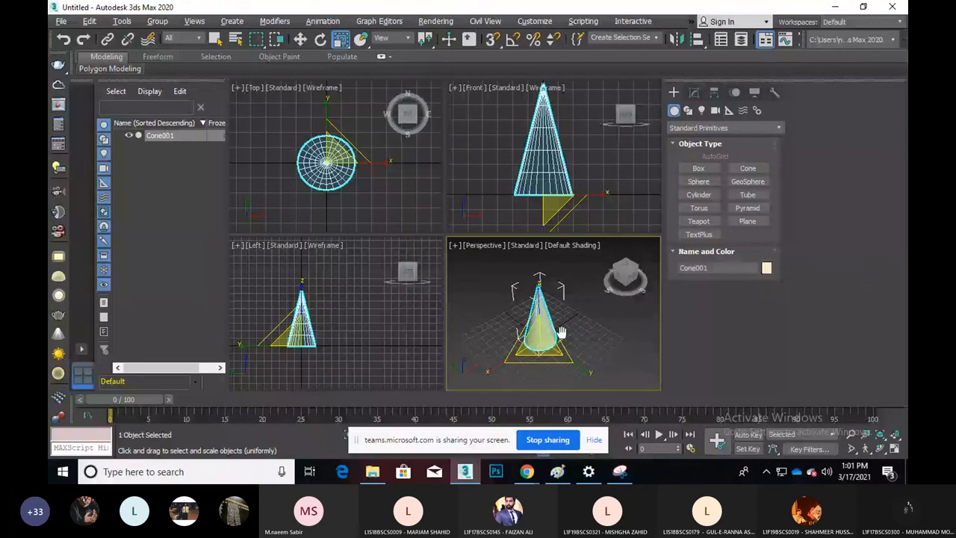
middle_click_drag(561, 331, 561, 340)
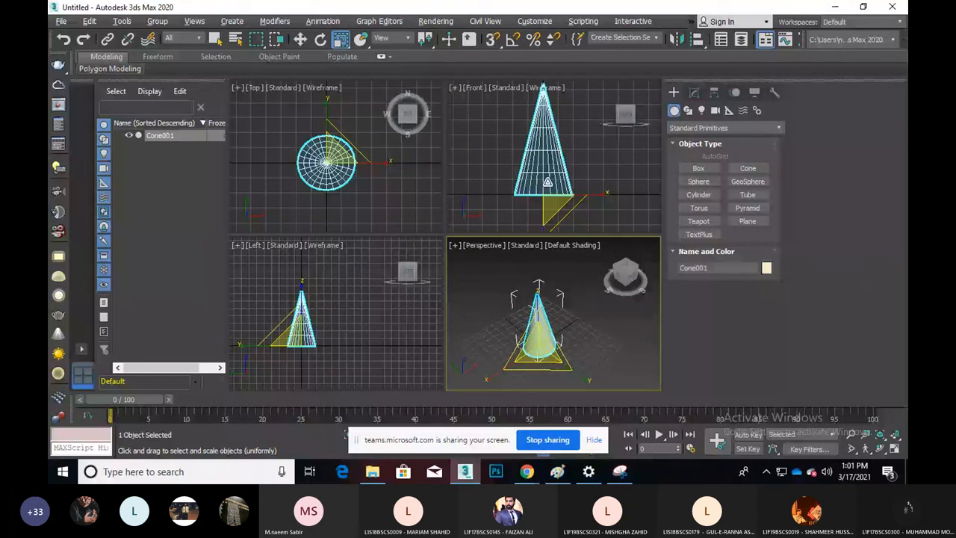
scroll(473, 166, "down", 2)
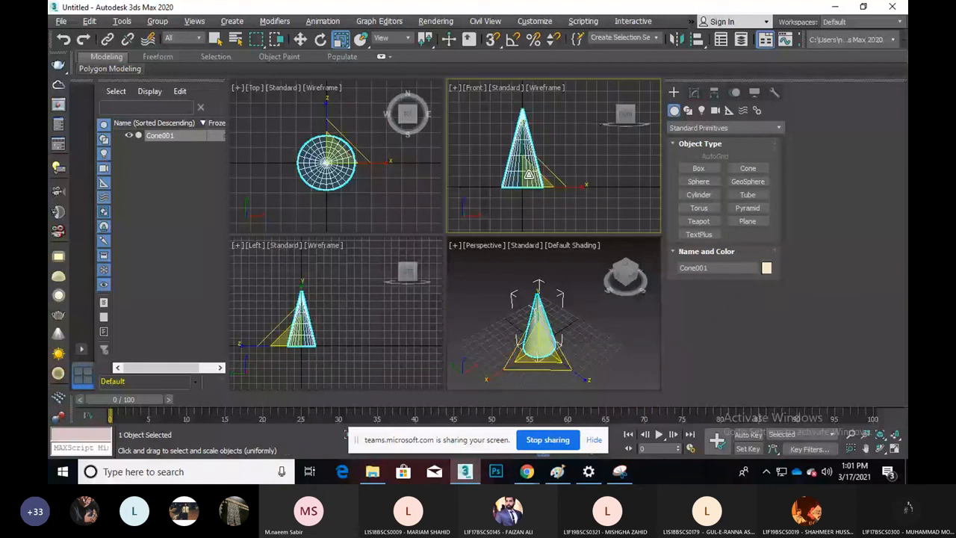
left_click_drag(528, 175, 523, 182)
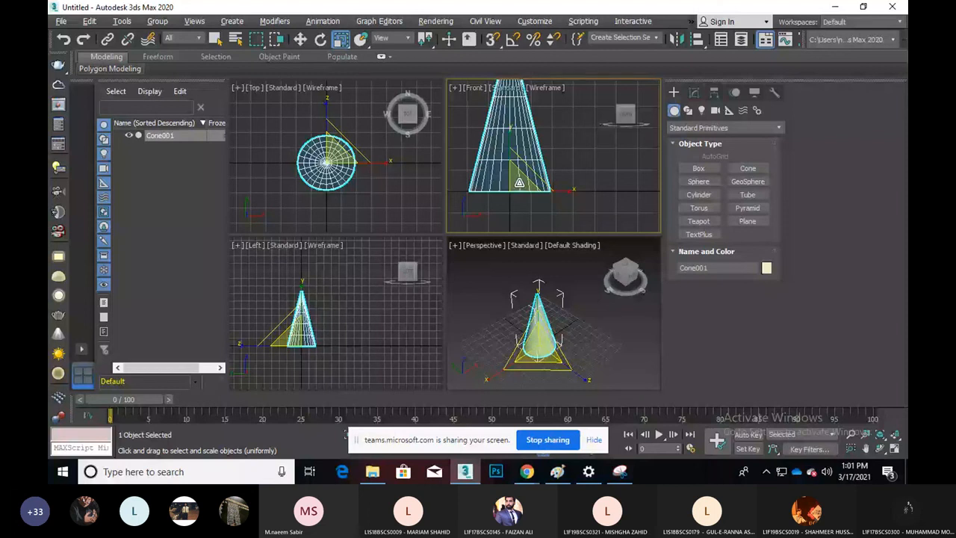
left_click_drag(519, 182, 601, 92)
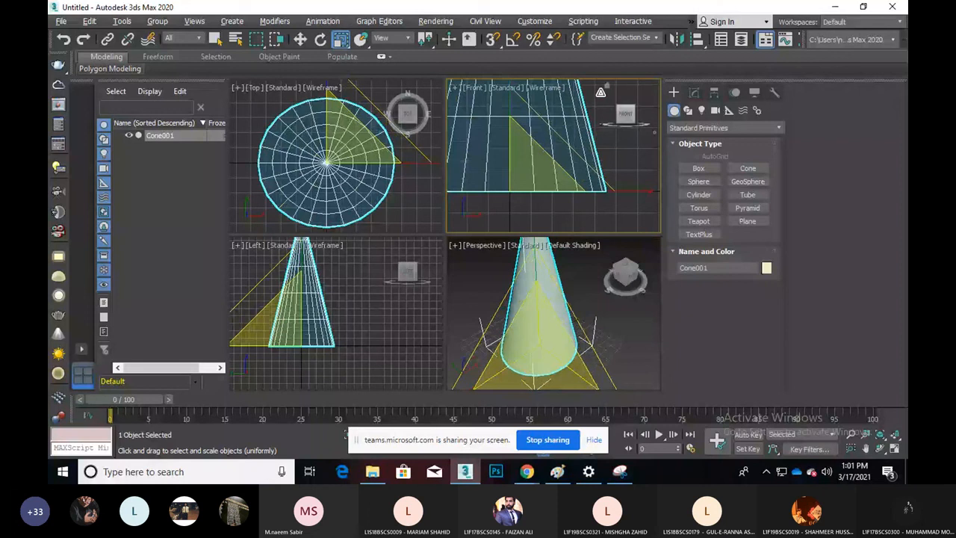
mouse_move(600, 92)
left_mouse_down()
mouse_move(590, 118)
mouse_move(593, 95)
left_mouse_up()
Step: Scale the cone down uniformly in the Perspective view and deselect it
middle_click_drag(510, 303, 509, 303)
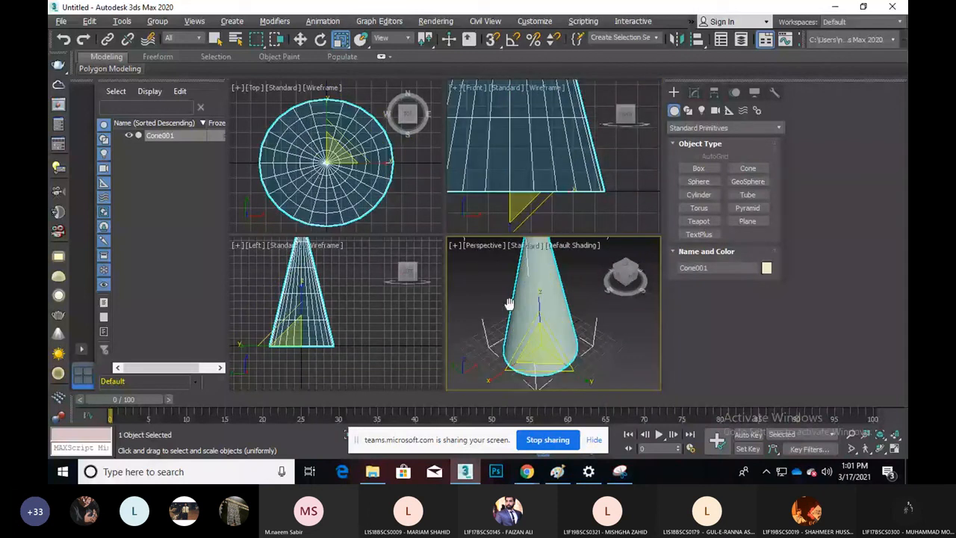
left_click_drag(508, 302, 589, 404)
left_click(564, 356)
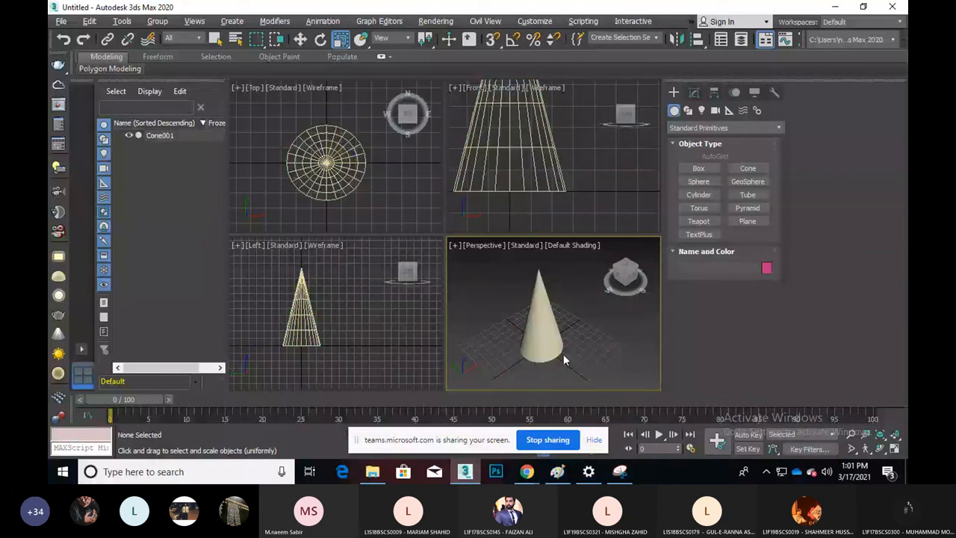
Step: Stretch the cone along X in the Perspective view, undo the stretch and shrink the cone uniformly
left_click_drag(563, 360, 455, 408)
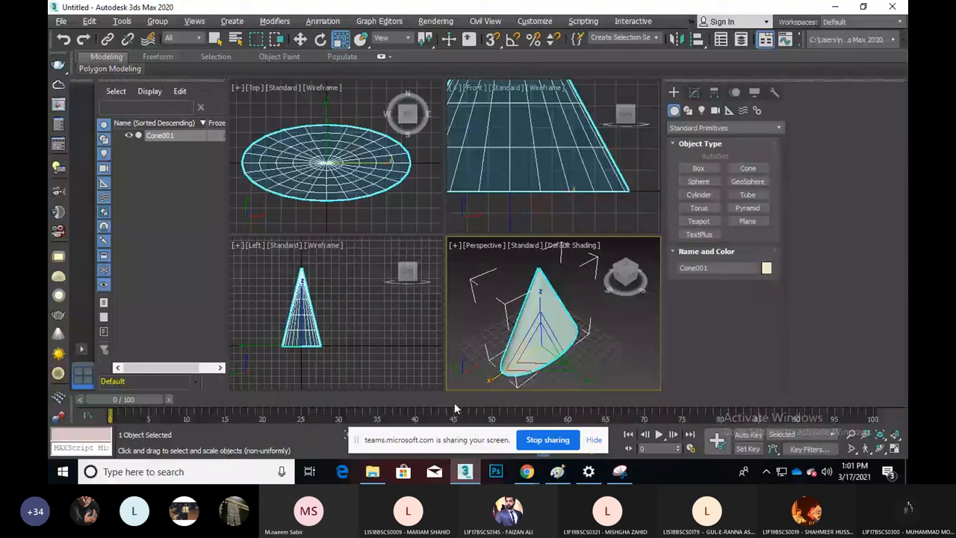
key("ctrl+z")
left_click_drag(541, 350, 568, 388)
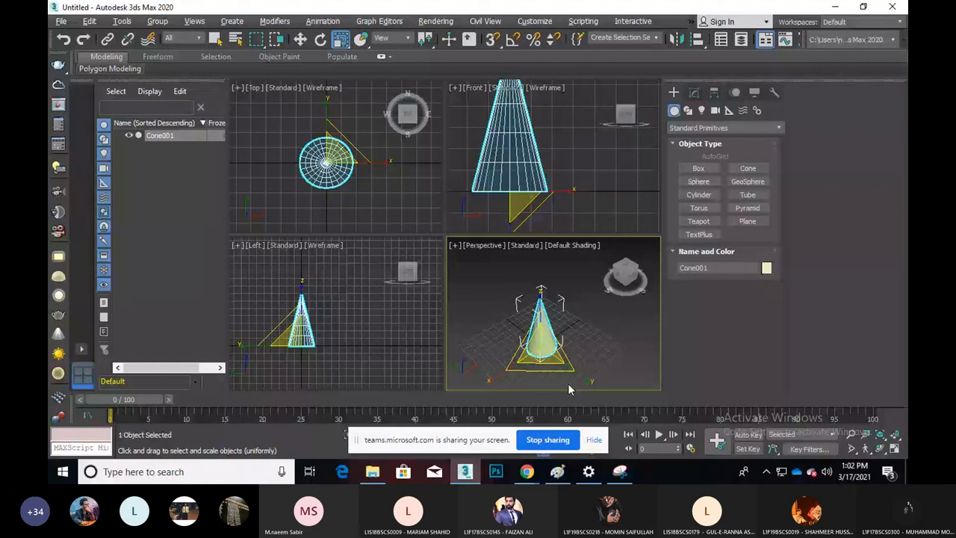
Step: Delete the cone, zoom the views to the empty scene's extents and activate the Top view
right_click(418, 334)
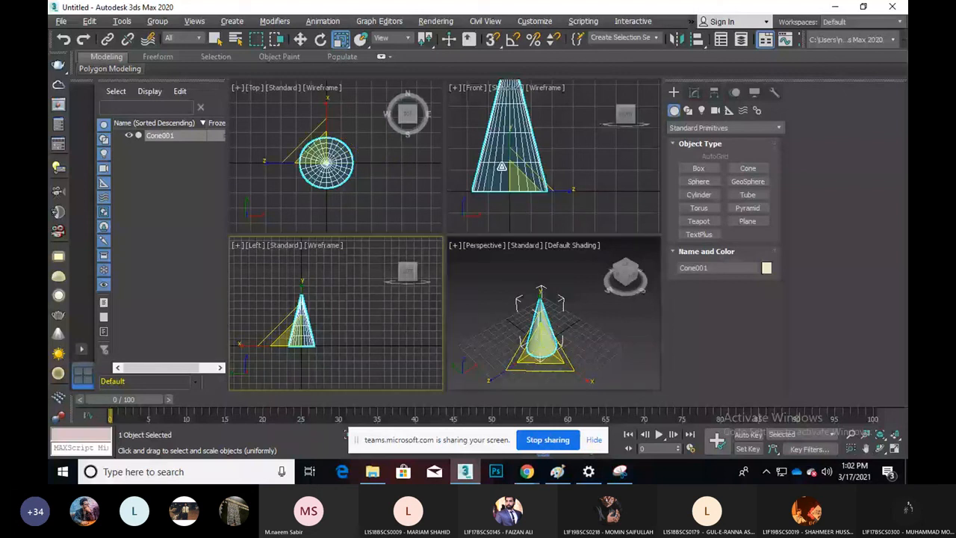
left_click(538, 313)
key("Delete")
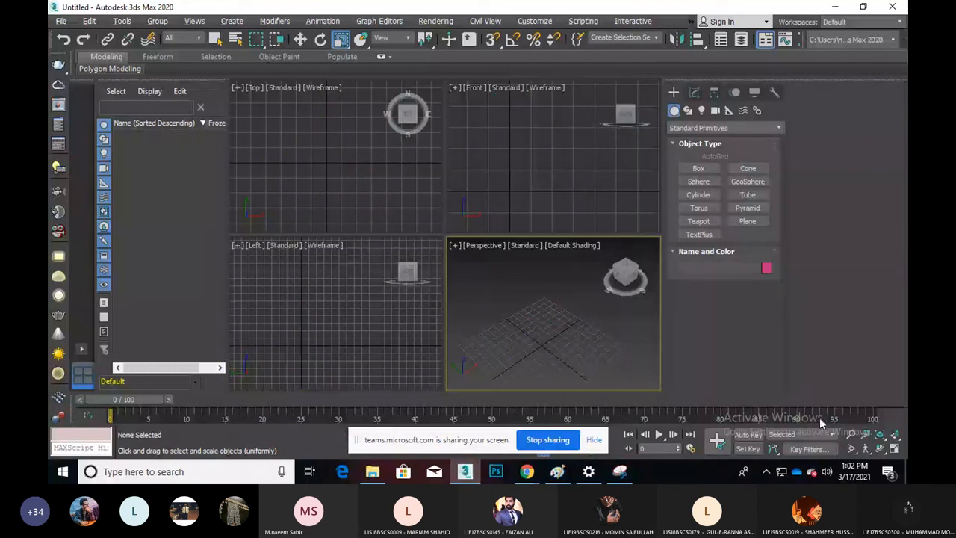
key("z")
middle_click_drag(548, 332, 546, 320)
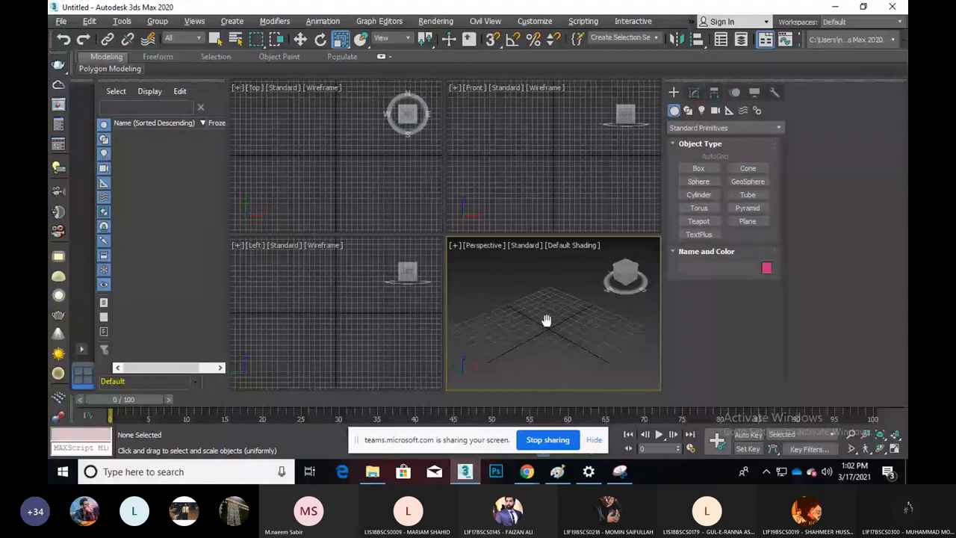
left_click(346, 179)
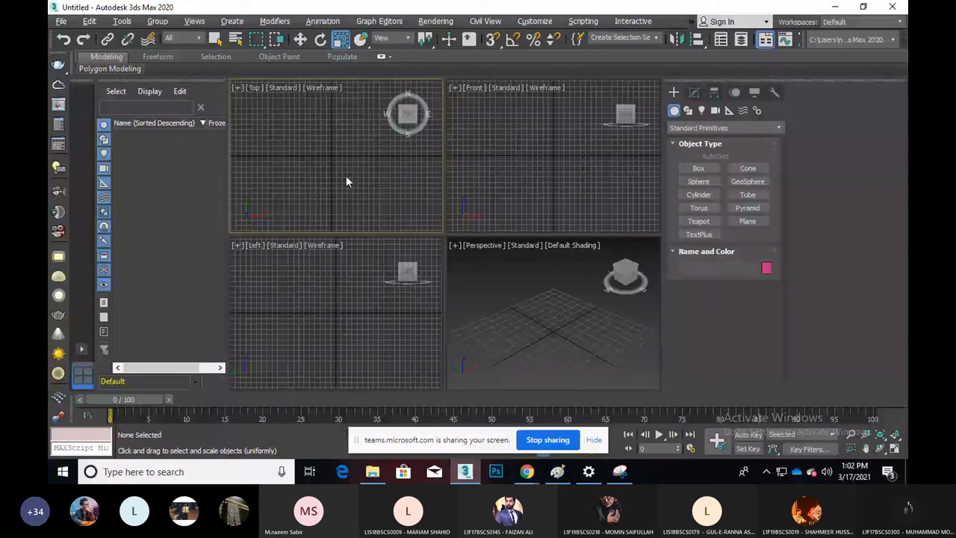